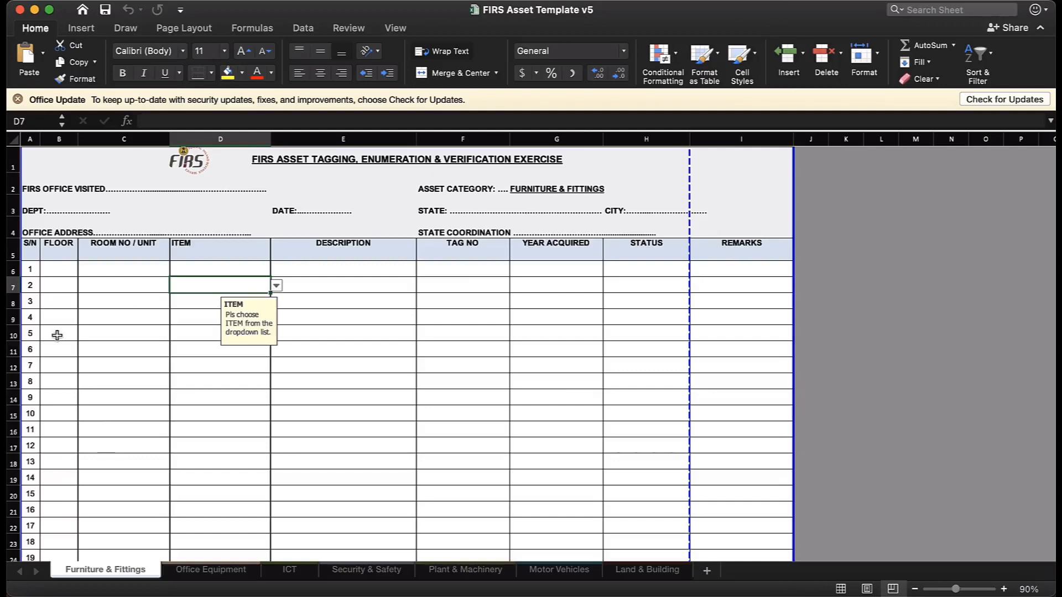
Examine the form's header fields for office visited, department, date, state and city.
{"action": "left_click", "coordinate": [66, 291]}
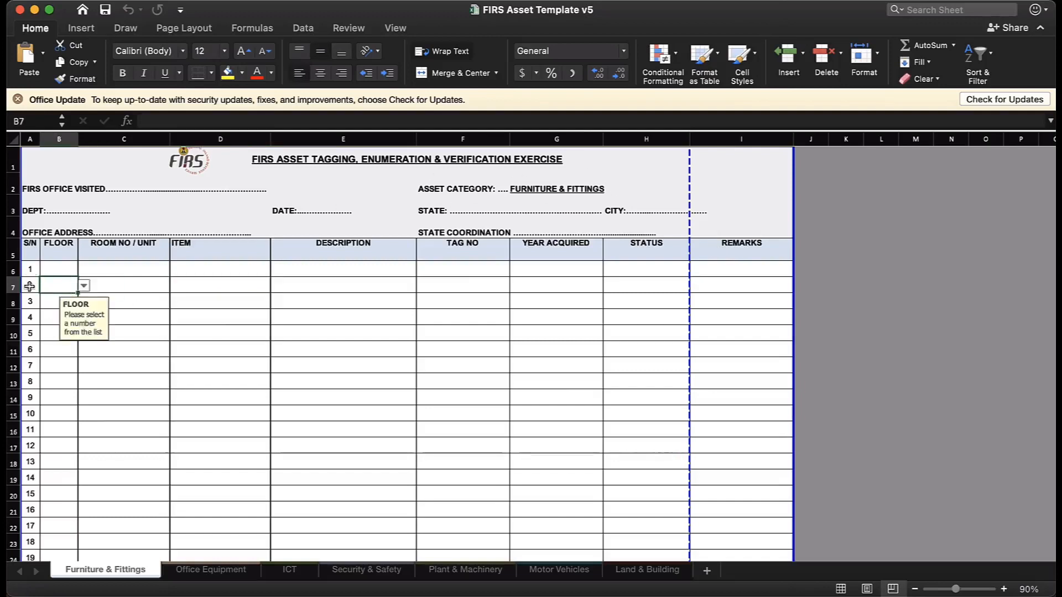
{"action": "scroll", "coordinate": [27, 347], "scroll_direction": "down", "scroll_amount": 2}
{"action": "scroll", "coordinate": [27, 346], "scroll_direction": "up", "scroll_amount": 2}
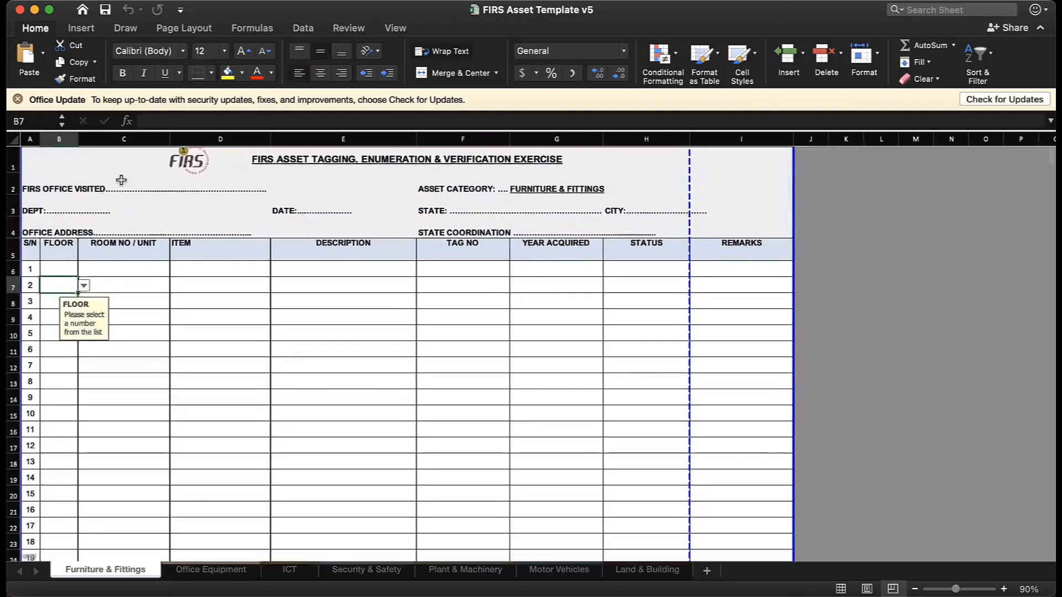
{"action": "left_click", "coordinate": [121, 180]}
{"action": "left_click", "coordinate": [72, 211]}
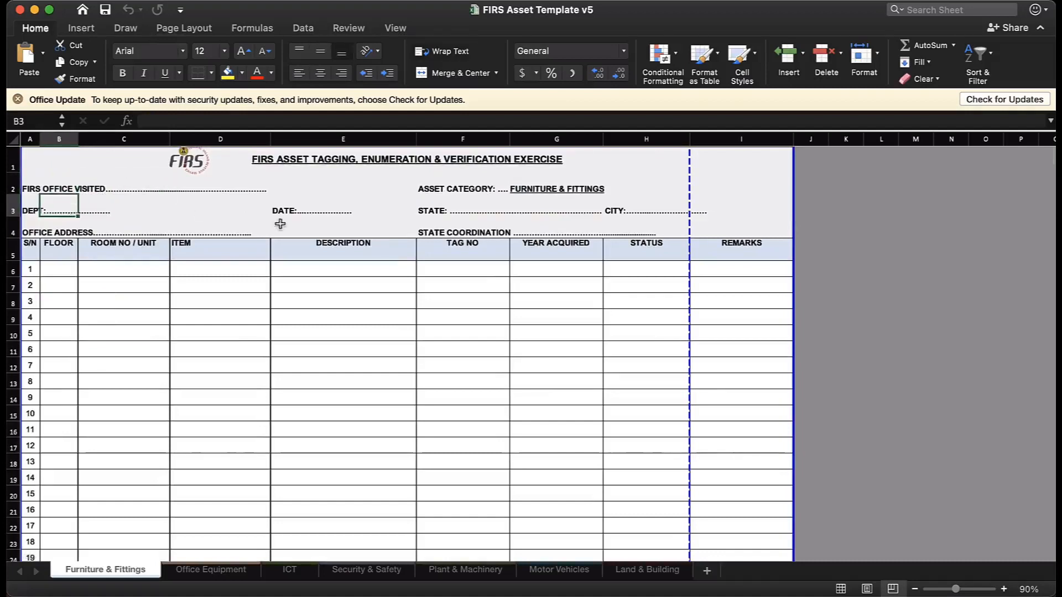
{"action": "left_click", "coordinate": [324, 209]}
{"action": "left_click", "coordinate": [483, 215]}
{"action": "left_click", "coordinate": [658, 208]}
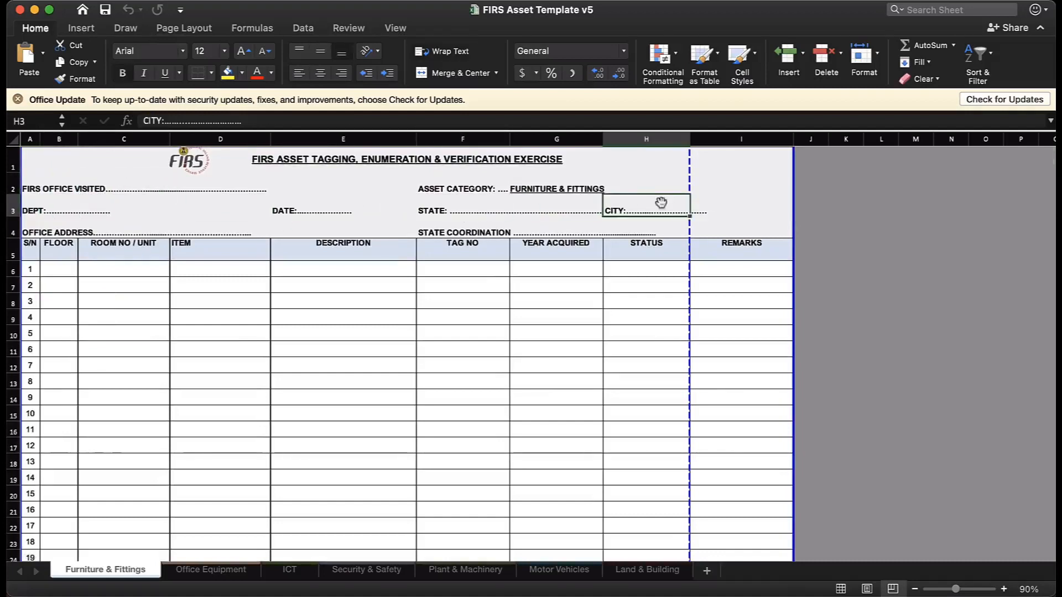
{"action": "left_click", "coordinate": [532, 208]}
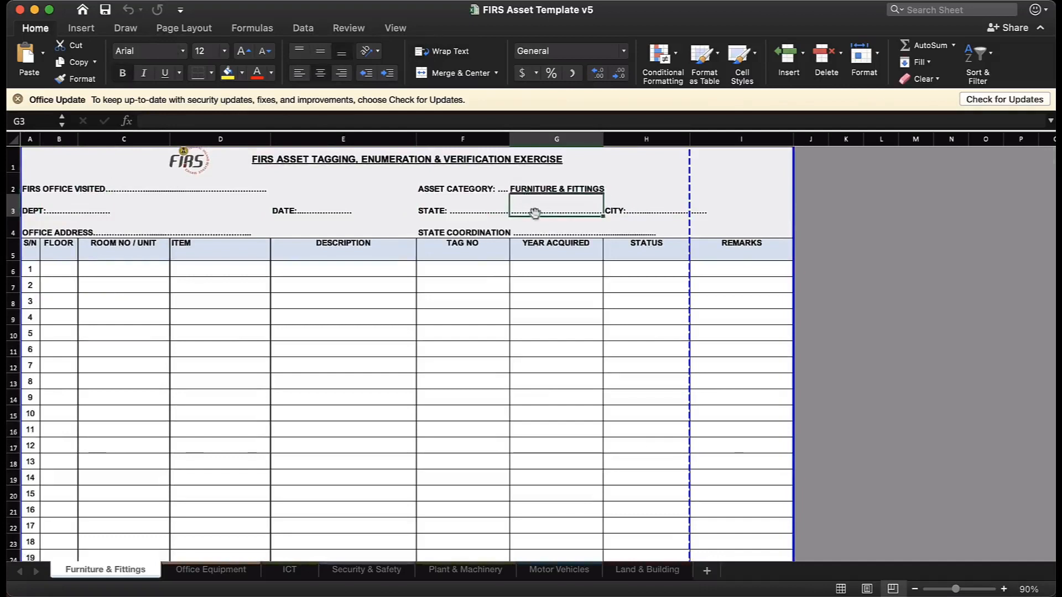
Enter floor 1 for the assets with serial numbers 1 and 2.
{"action": "left_click", "coordinate": [50, 269]}
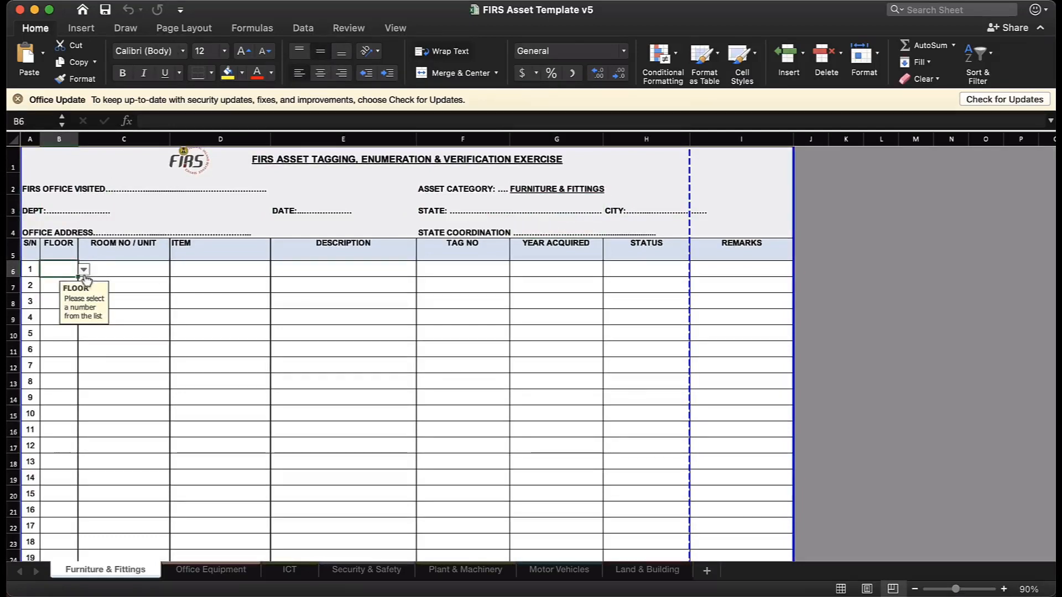
{"action": "type", "text": "1"}
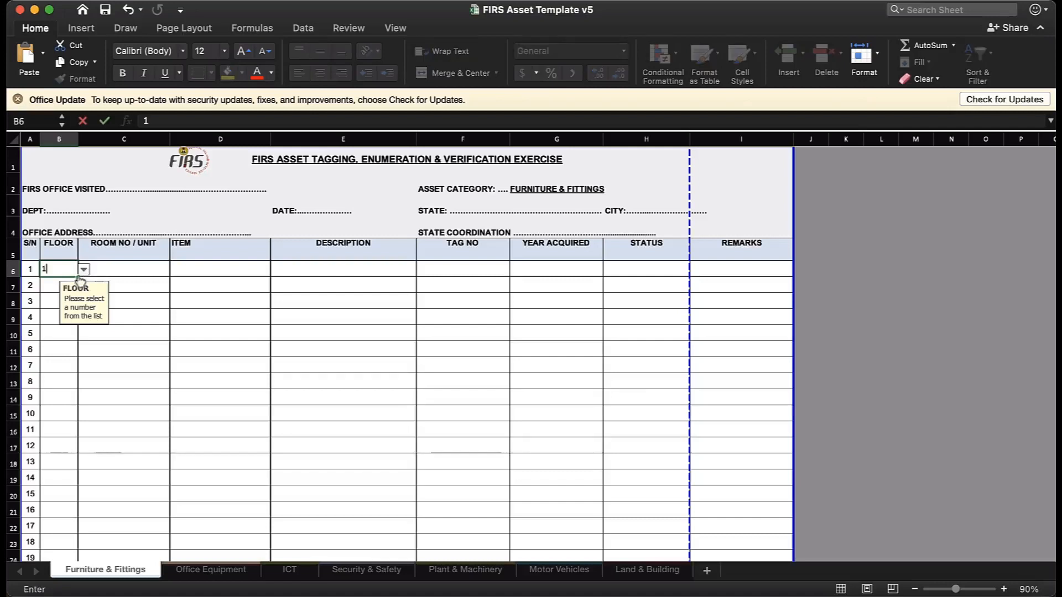
{"action": "key", "text": "Return"}
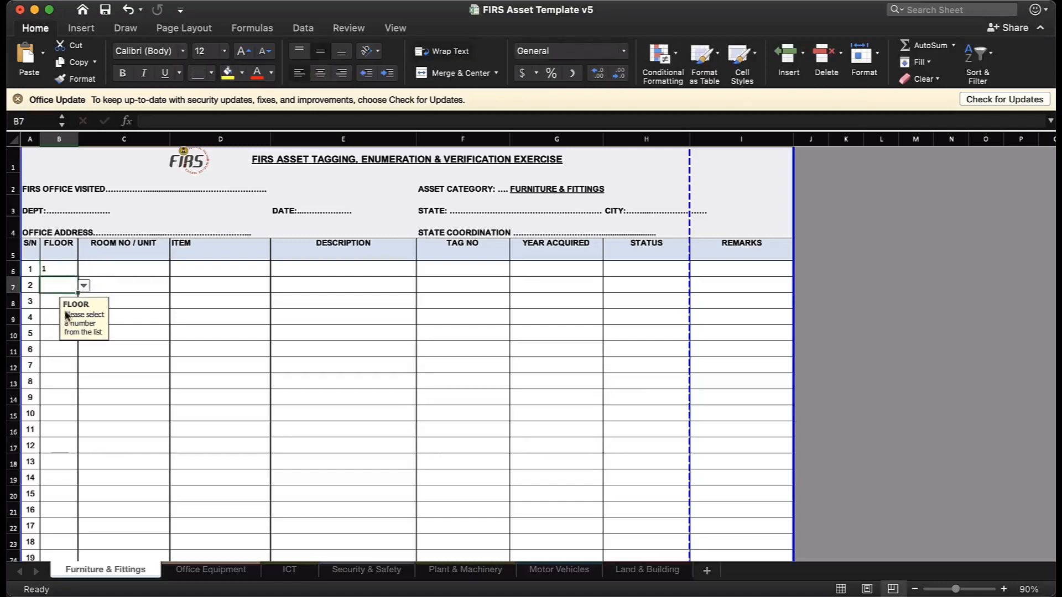
{"action": "left_click", "coordinate": [83, 285]}
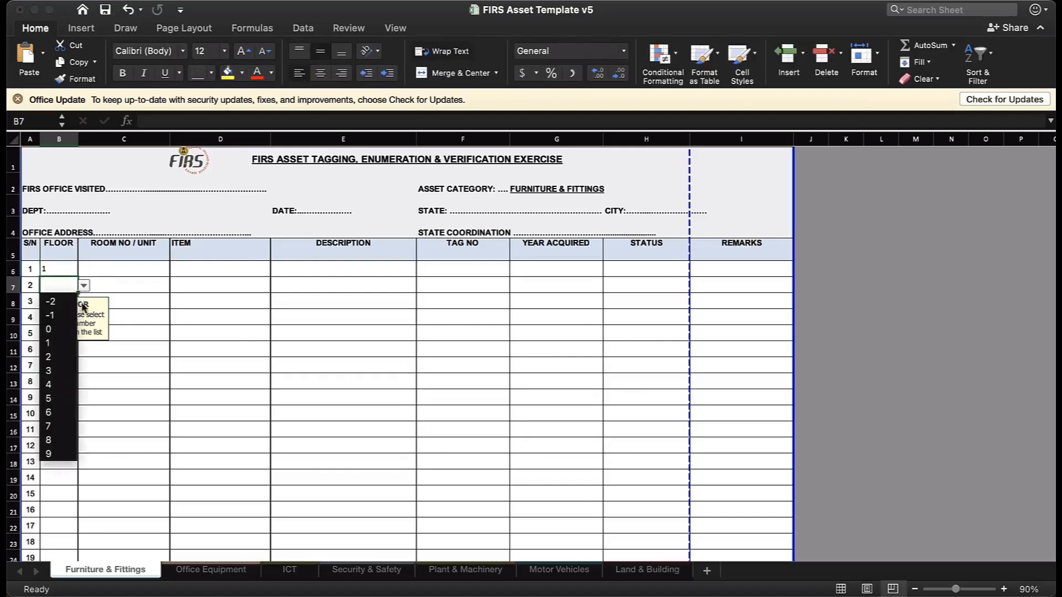
{"action": "left_click", "coordinate": [50, 343]}
{"action": "left_click", "coordinate": [121, 347]}
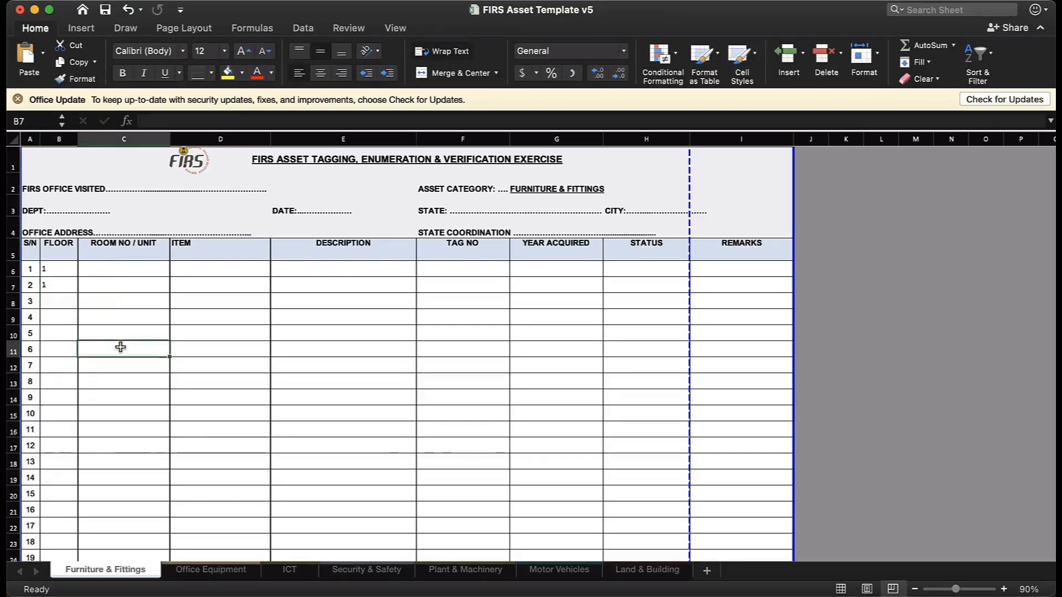
Try to enter 23 as the floor for serial number 4, and discard the entry.
{"action": "left_click", "coordinate": [62, 315]}
{"action": "type", "text": "23"}
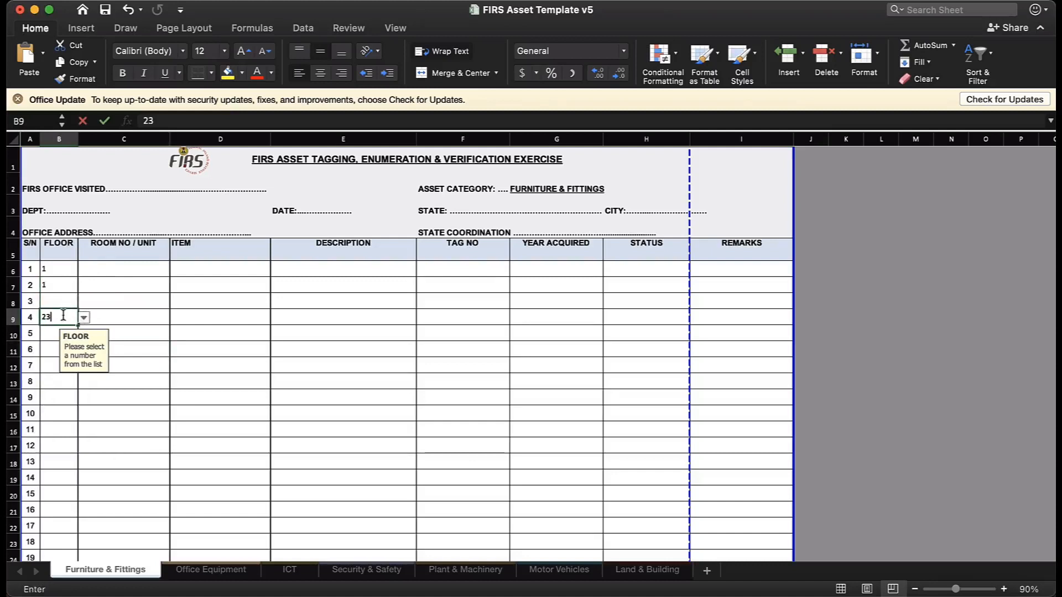
{"action": "key", "text": "Return"}
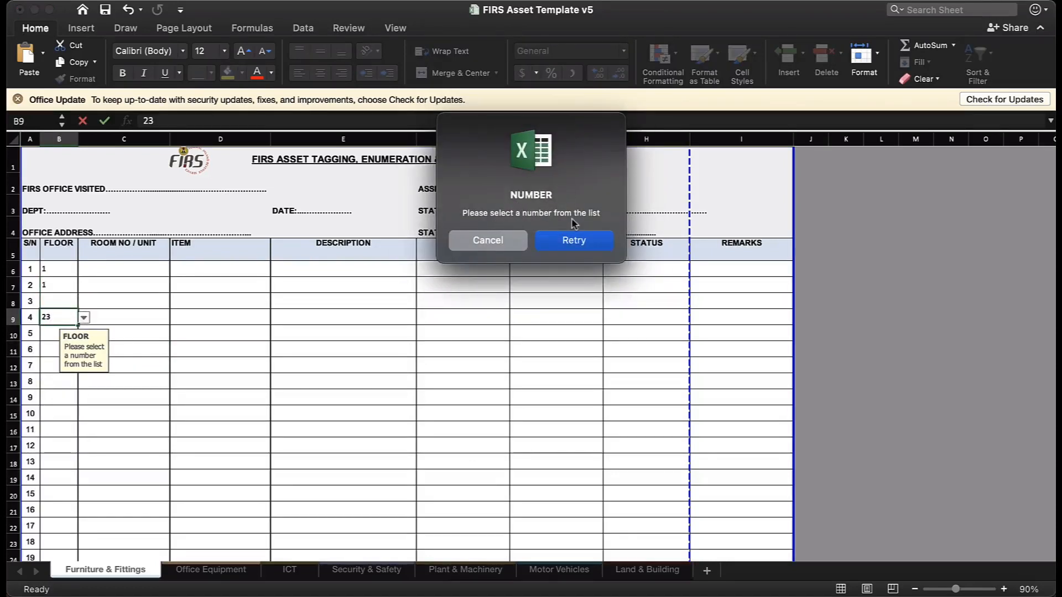
{"action": "left_click", "coordinate": [564, 244]}
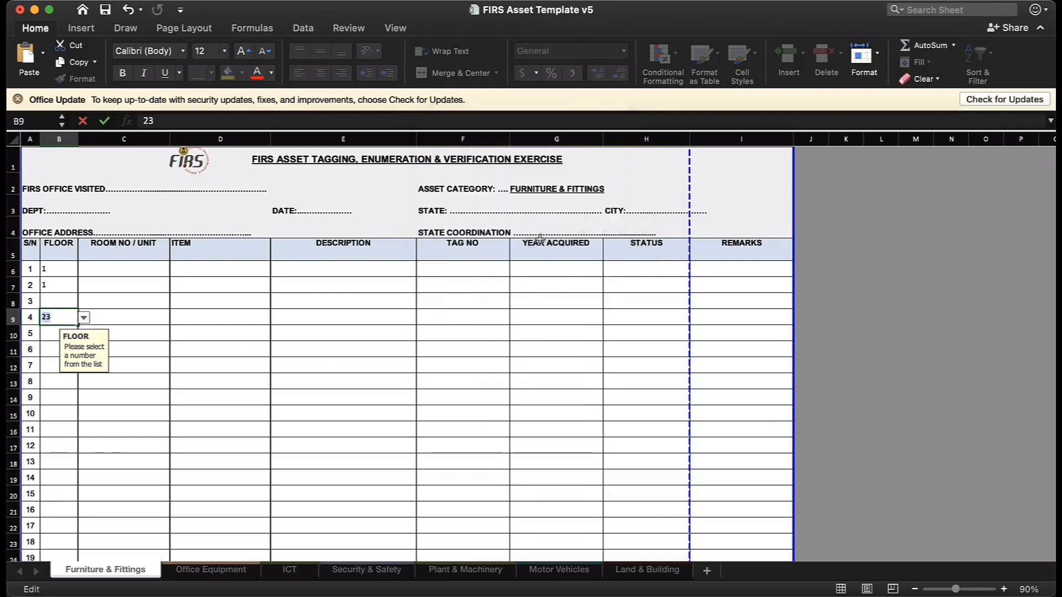
{"action": "left_click", "coordinate": [121, 356]}
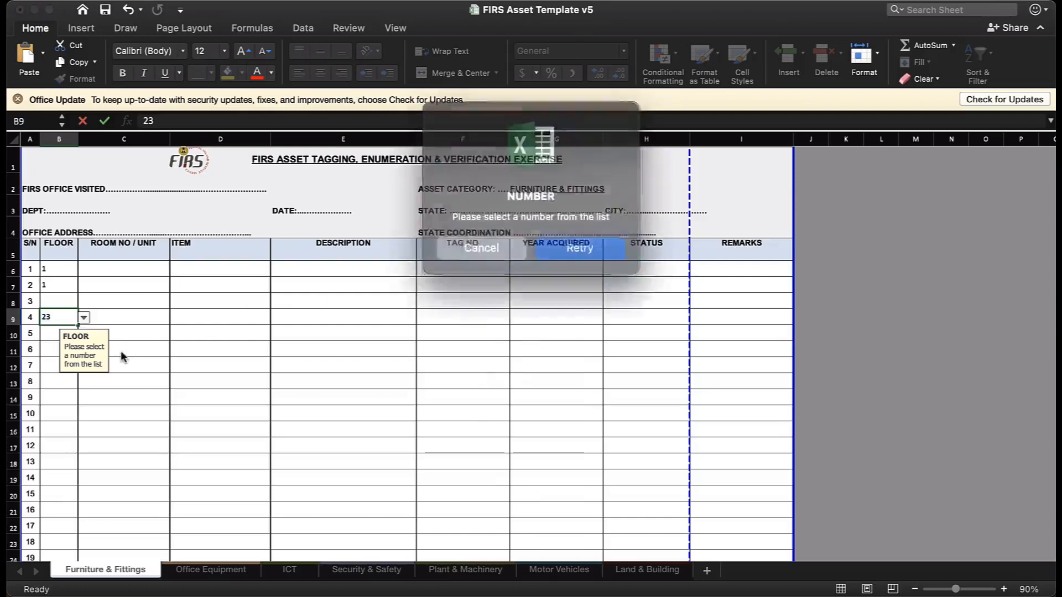
{"action": "left_click", "coordinate": [483, 247]}
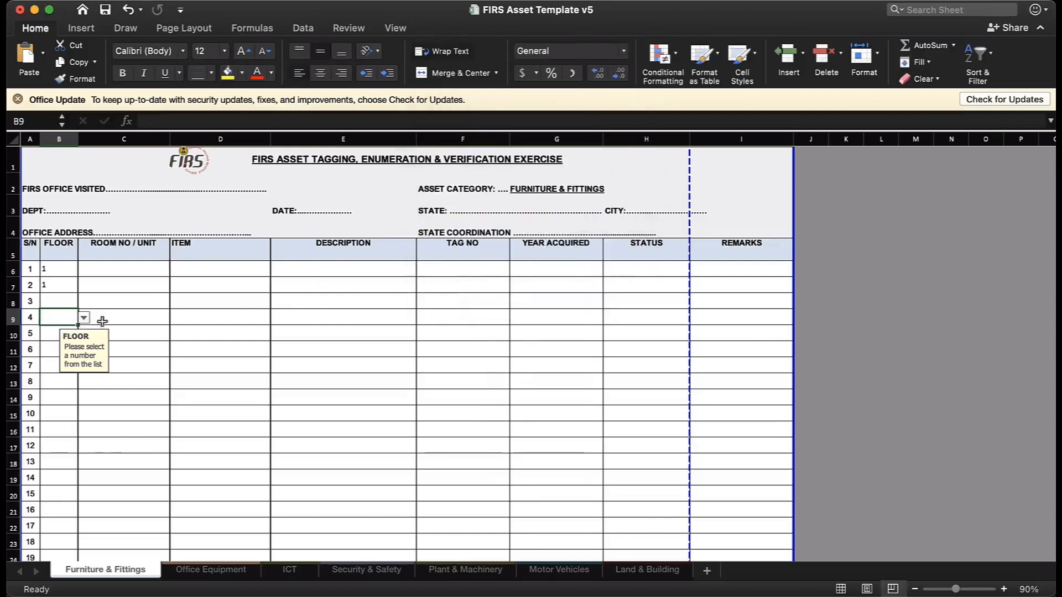
Review the full range of allowed floor numbers for serial number 4 without choosing one.
{"action": "left_click", "coordinate": [83, 317]}
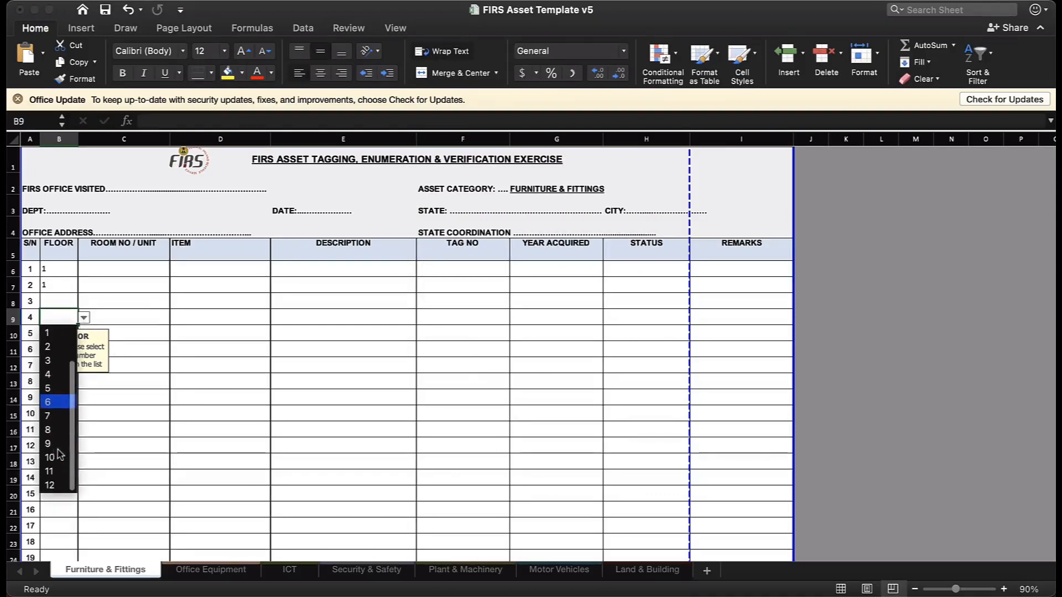
{"action": "scroll", "coordinate": [55, 485], "scroll_direction": "down", "scroll_amount": 3}
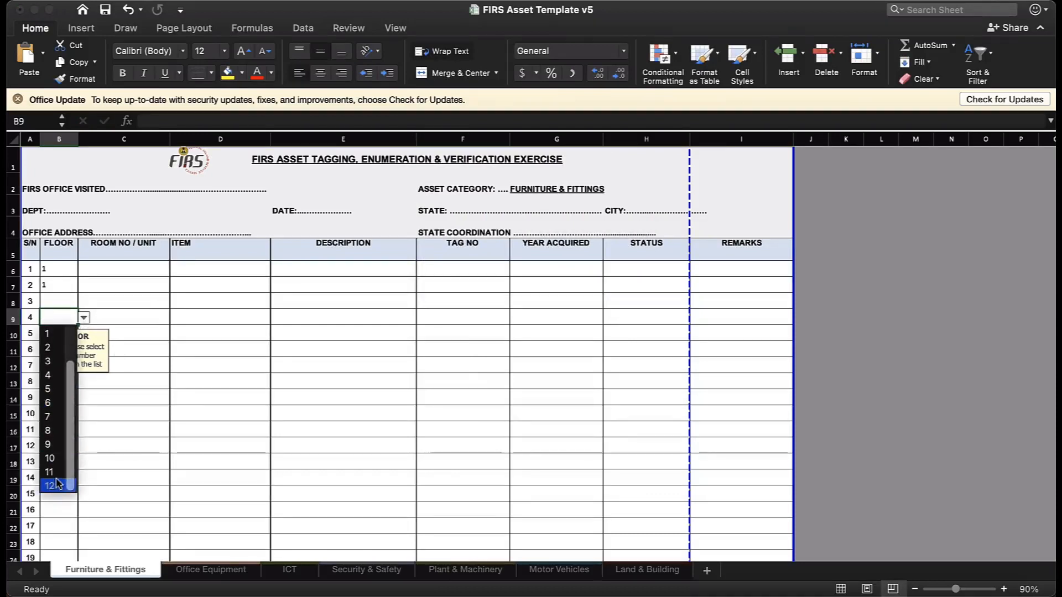
{"action": "left_click", "coordinate": [121, 411]}
{"action": "left_click", "coordinate": [134, 317]}
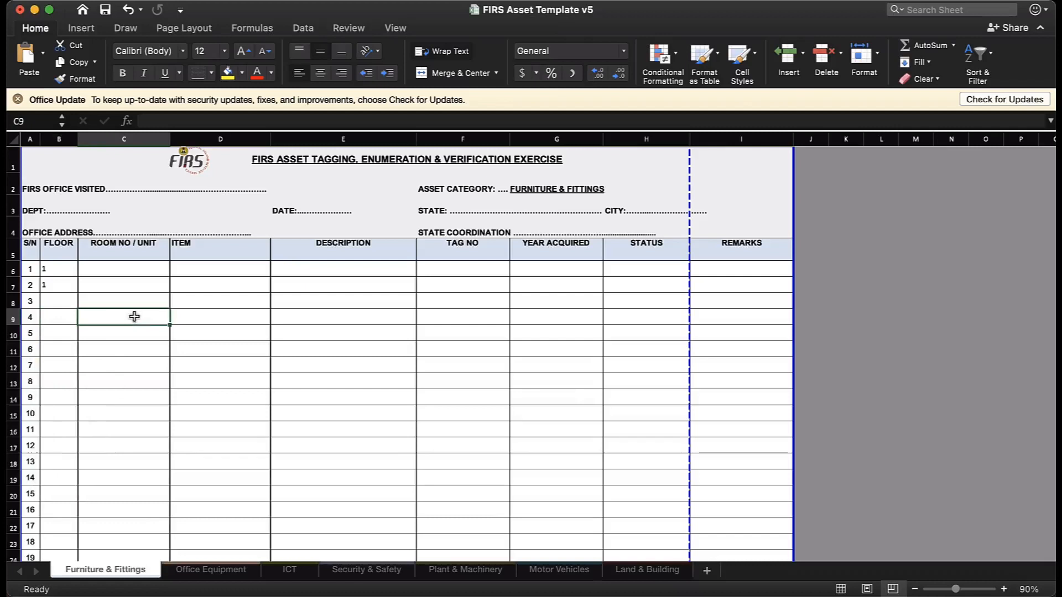
Review the available furniture items for serial number 1 and choose TABLE.
{"action": "left_click", "coordinate": [128, 267]}
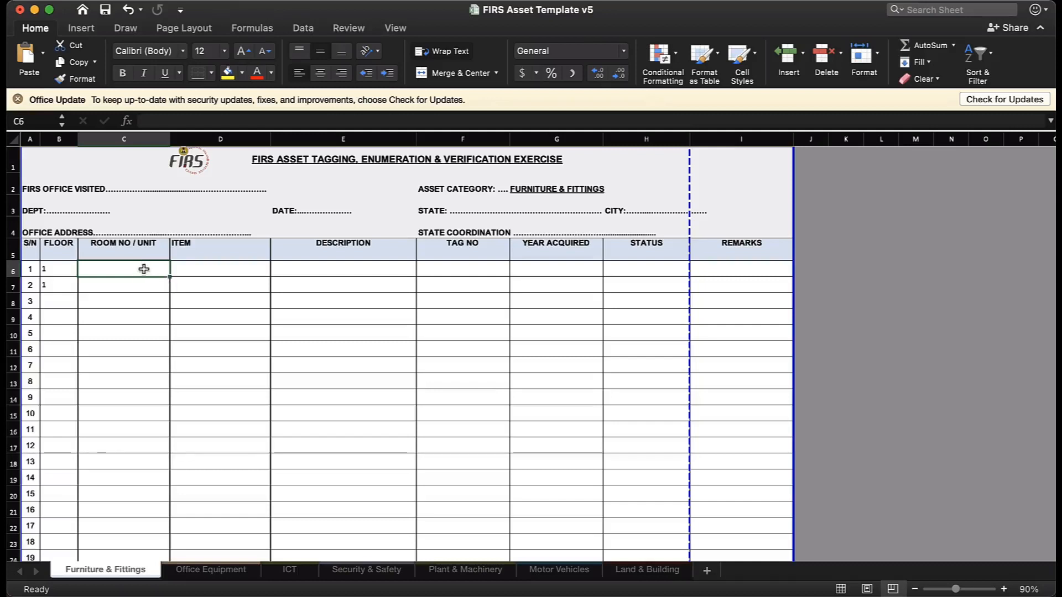
{"action": "left_click", "coordinate": [203, 271]}
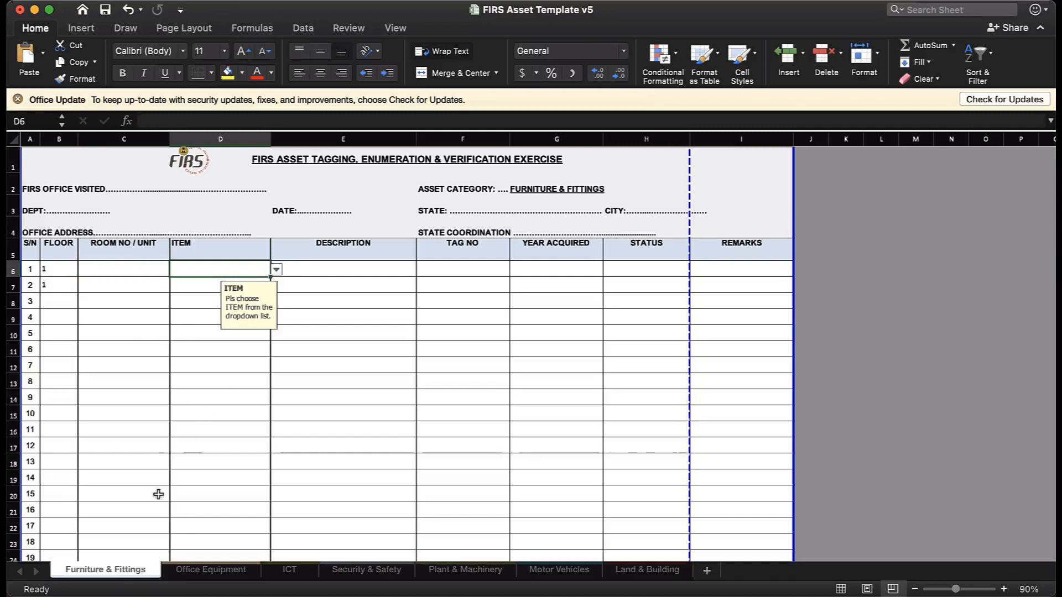
{"action": "left_click", "coordinate": [276, 269]}
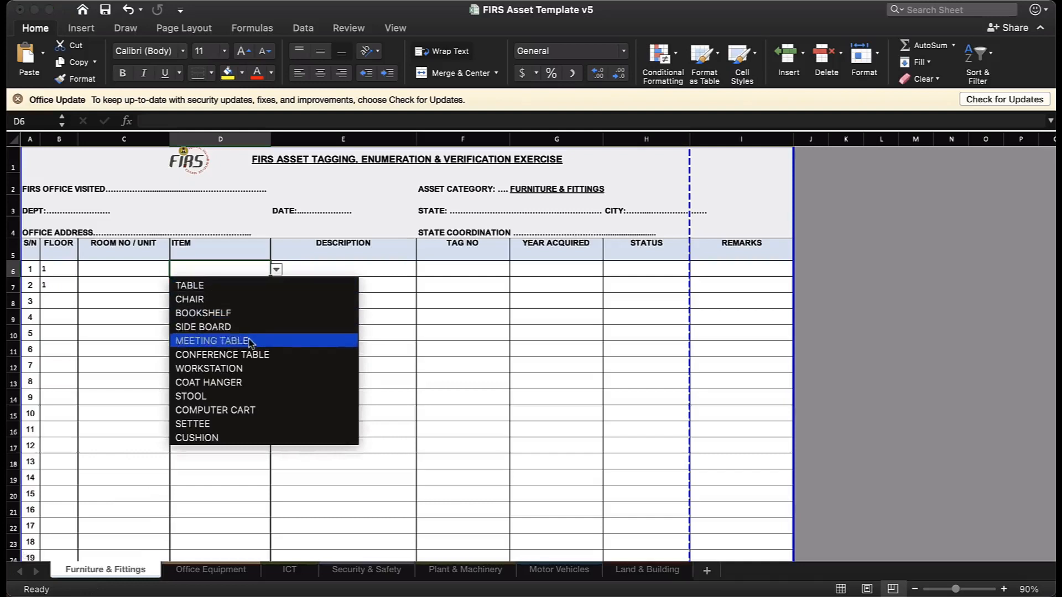
{"action": "scroll", "coordinate": [246, 409], "scroll_direction": "down", "scroll_amount": 4}
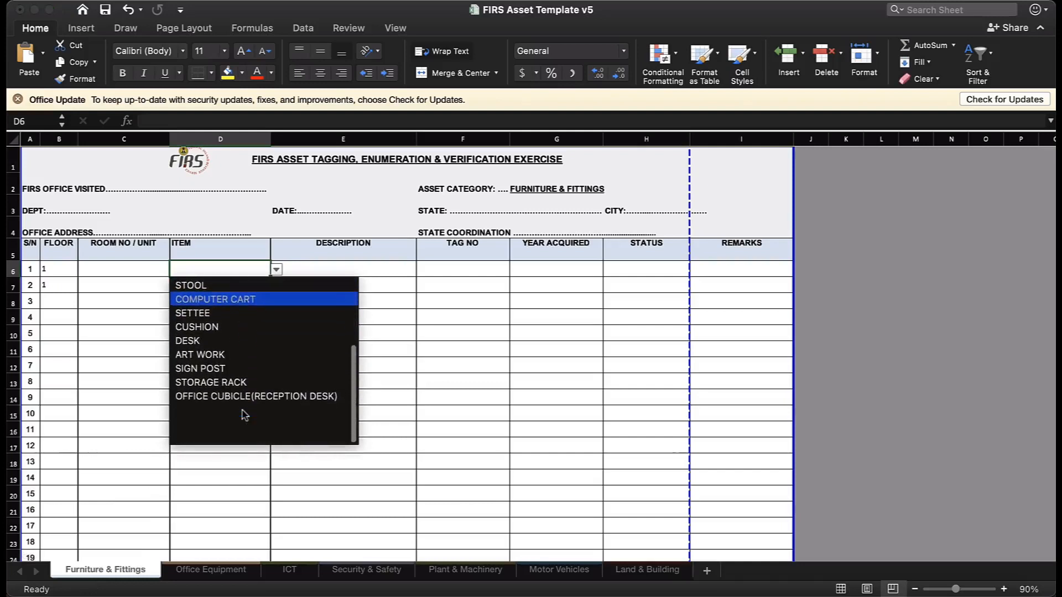
{"action": "scroll", "coordinate": [245, 415], "scroll_direction": "up", "scroll_amount": 4}
{"action": "scroll", "coordinate": [244, 414], "scroll_direction": "down", "scroll_amount": 3}
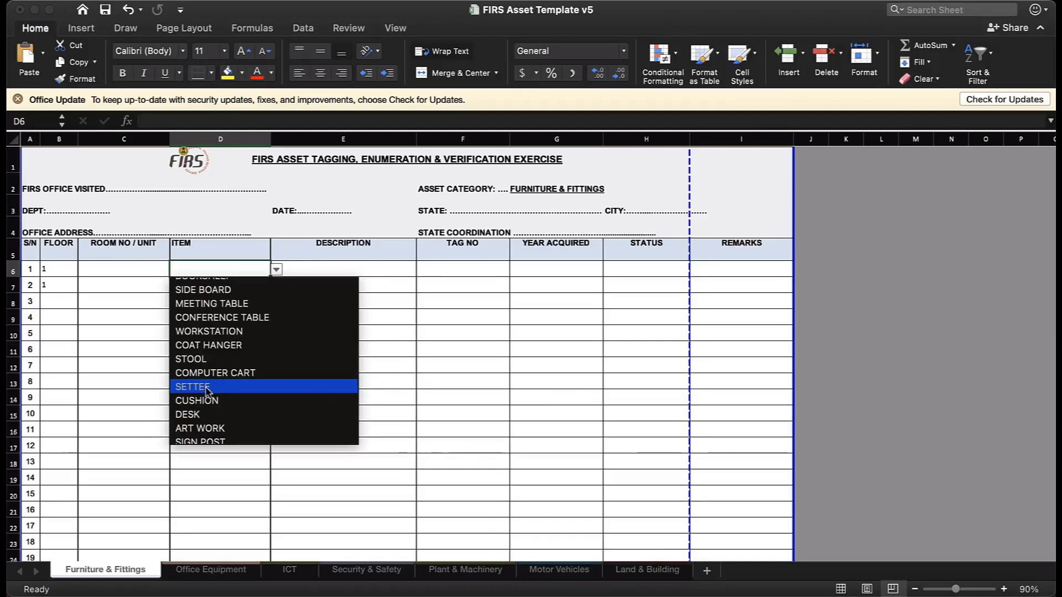
{"action": "scroll", "coordinate": [200, 342], "scroll_direction": "up", "scroll_amount": 2}
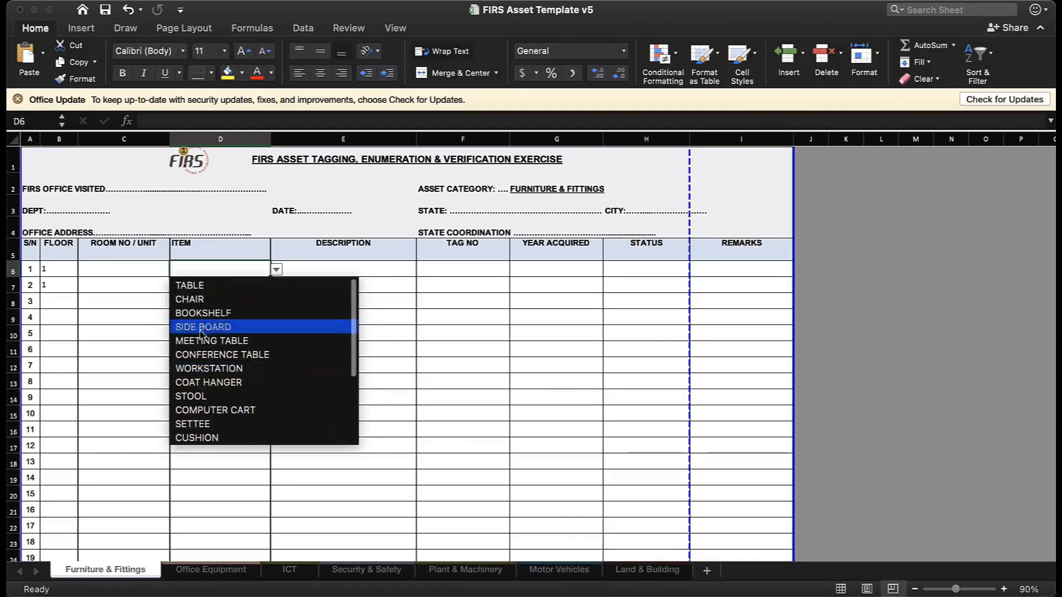
{"action": "left_click", "coordinate": [209, 287]}
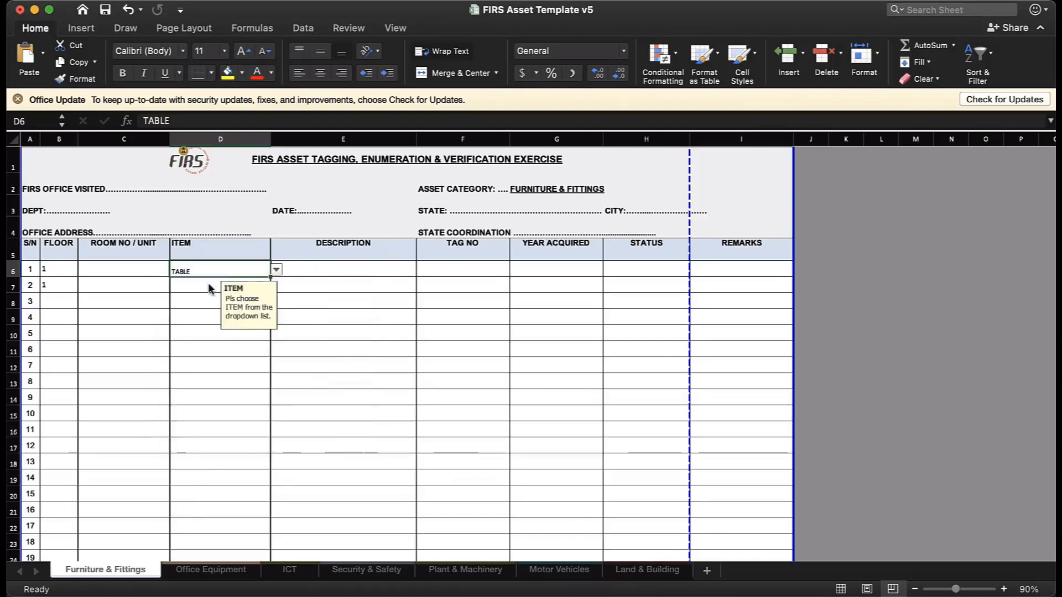
Enter "Director's Office" as the room number/unit for serial number 1.
{"action": "left_click", "coordinate": [151, 273]}
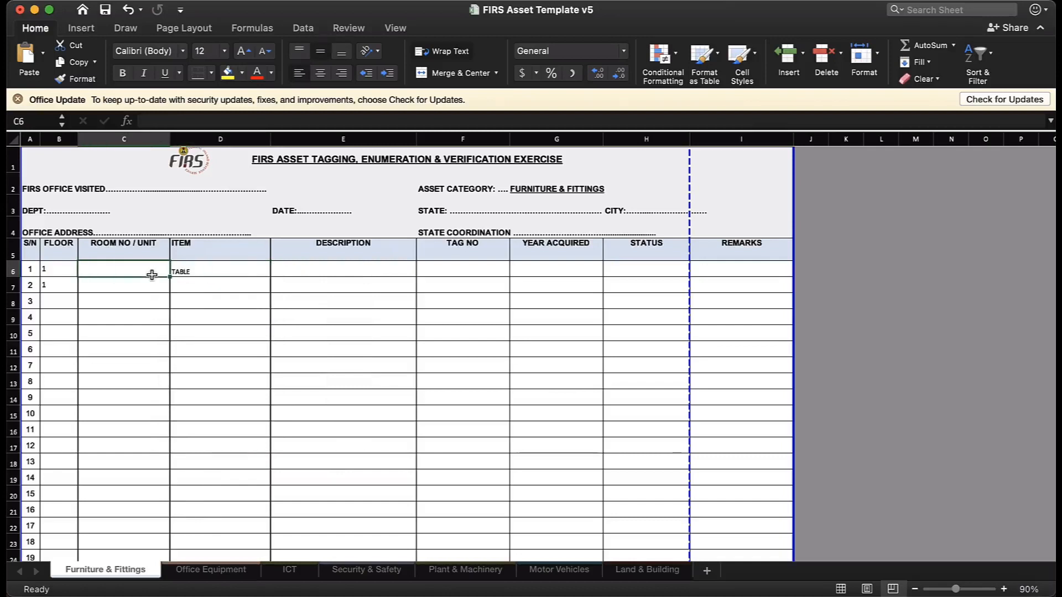
{"action": "type", "text": "Dire"}
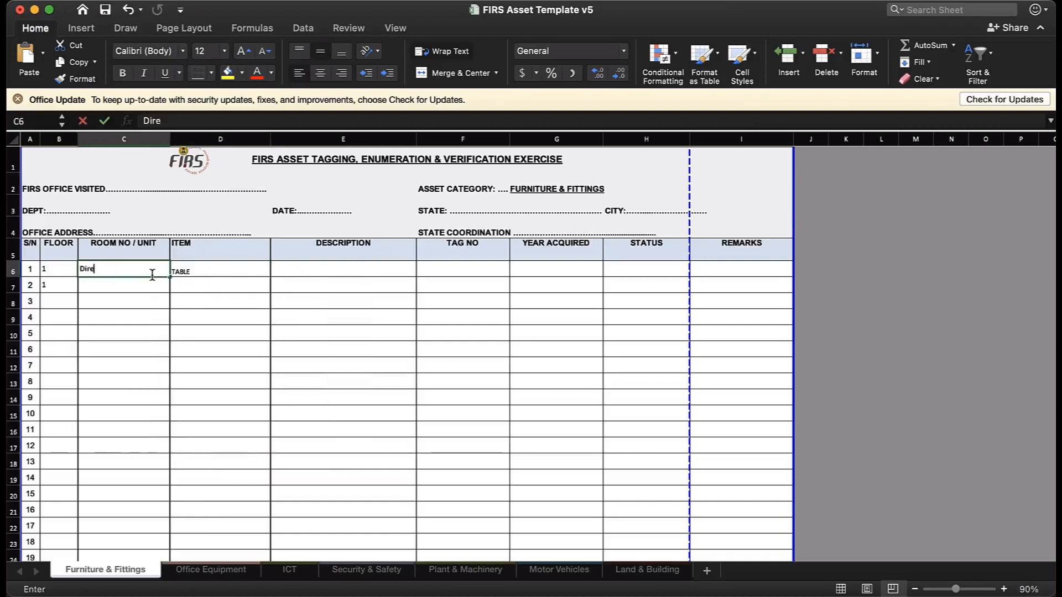
{"action": "type", "text": "ctor's"}
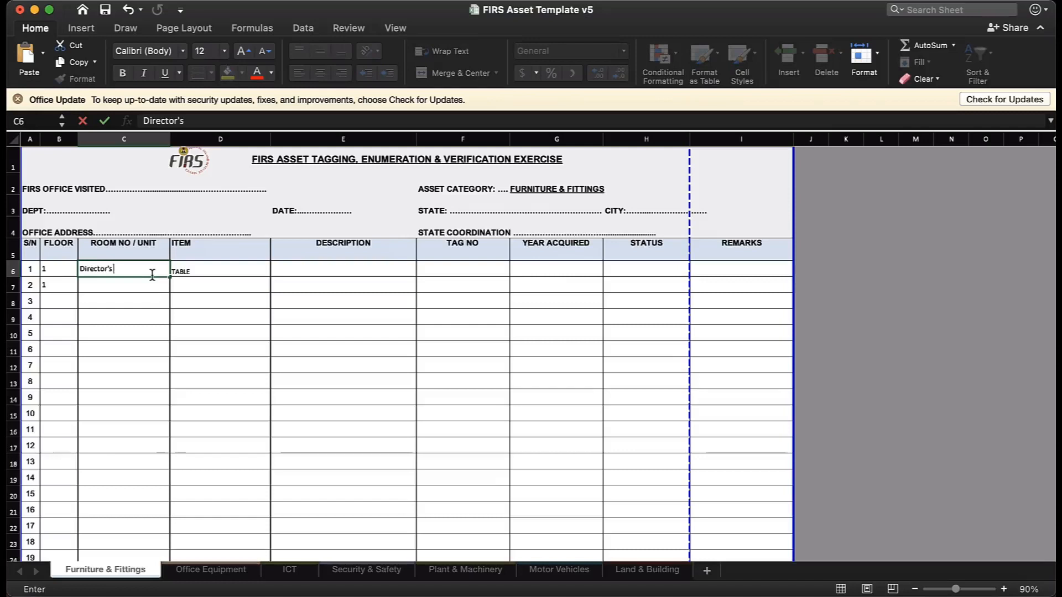
{"action": "type", "text": " Office"}
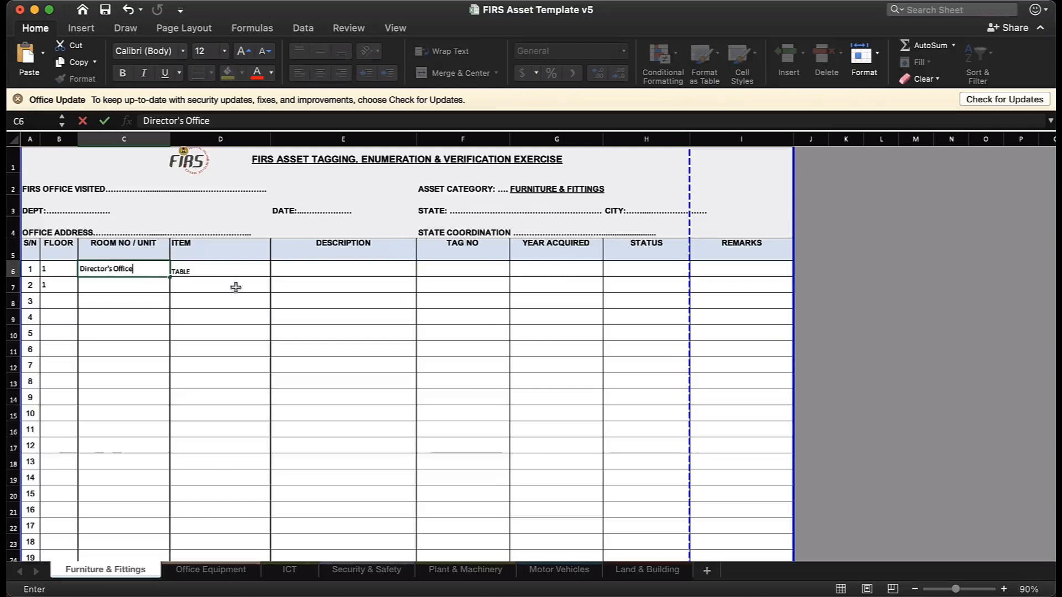
{"action": "left_click", "coordinate": [293, 268]}
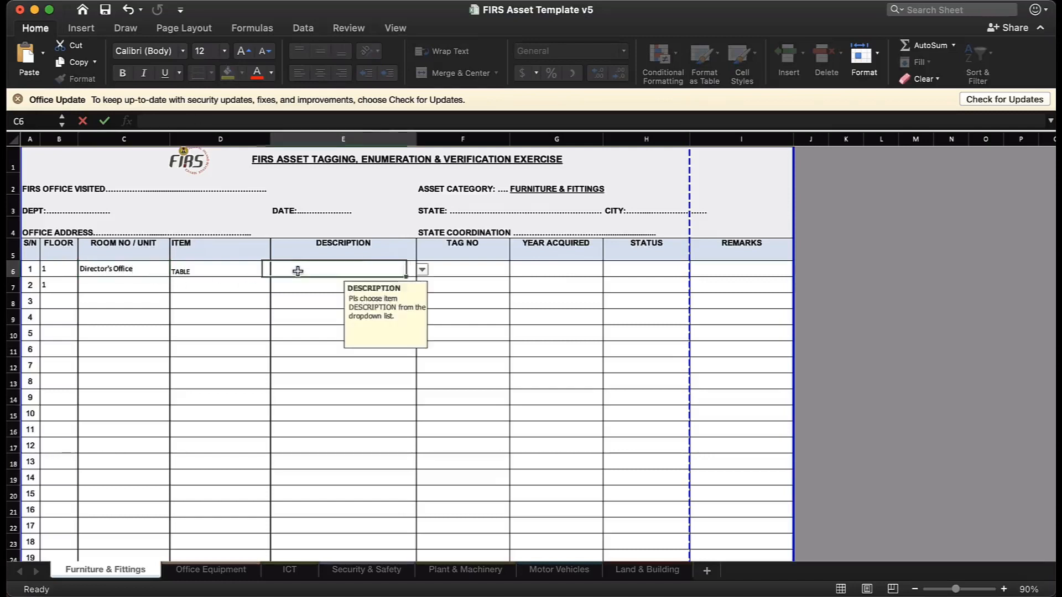
Choose Wave Desk as the description of the table with serial number 1.
{"action": "left_click", "coordinate": [226, 271]}
{"action": "left_click", "coordinate": [328, 272]}
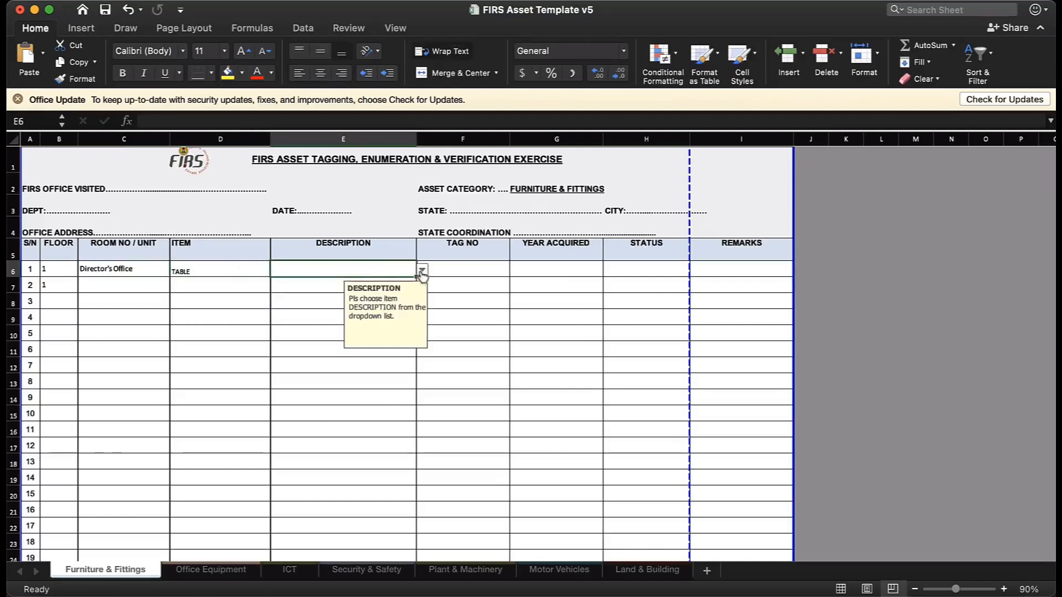
{"action": "left_click", "coordinate": [422, 270]}
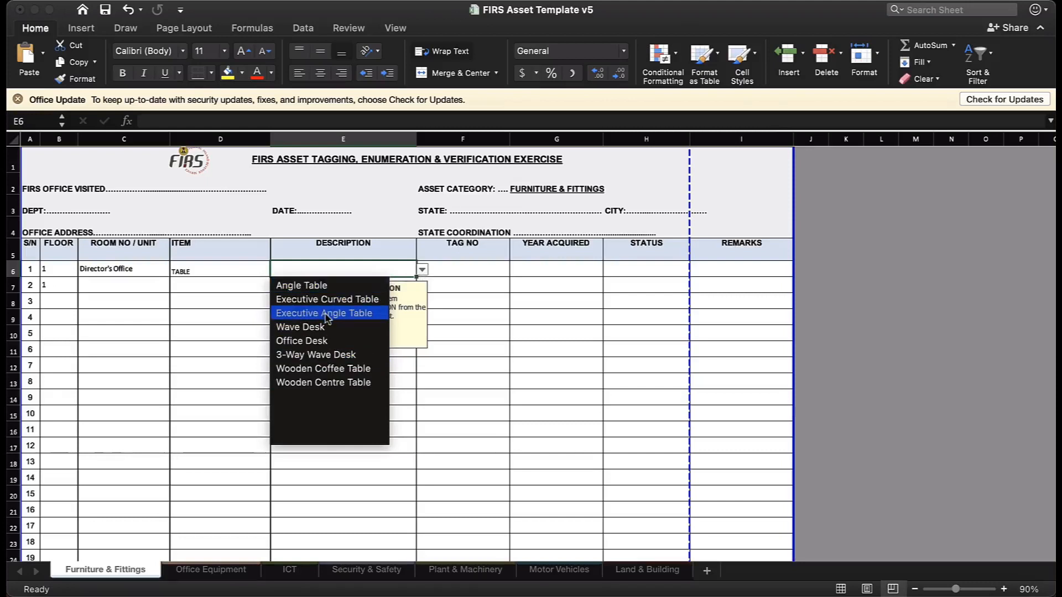
{"action": "left_click", "coordinate": [317, 326]}
{"action": "left_click", "coordinate": [334, 311]}
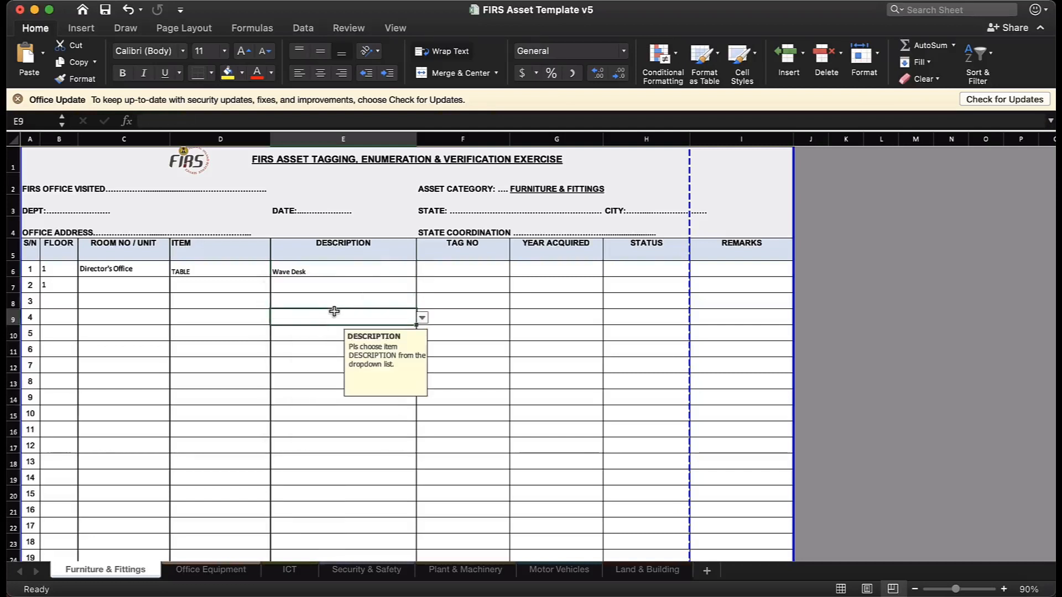
{"action": "left_click", "coordinate": [367, 283]}
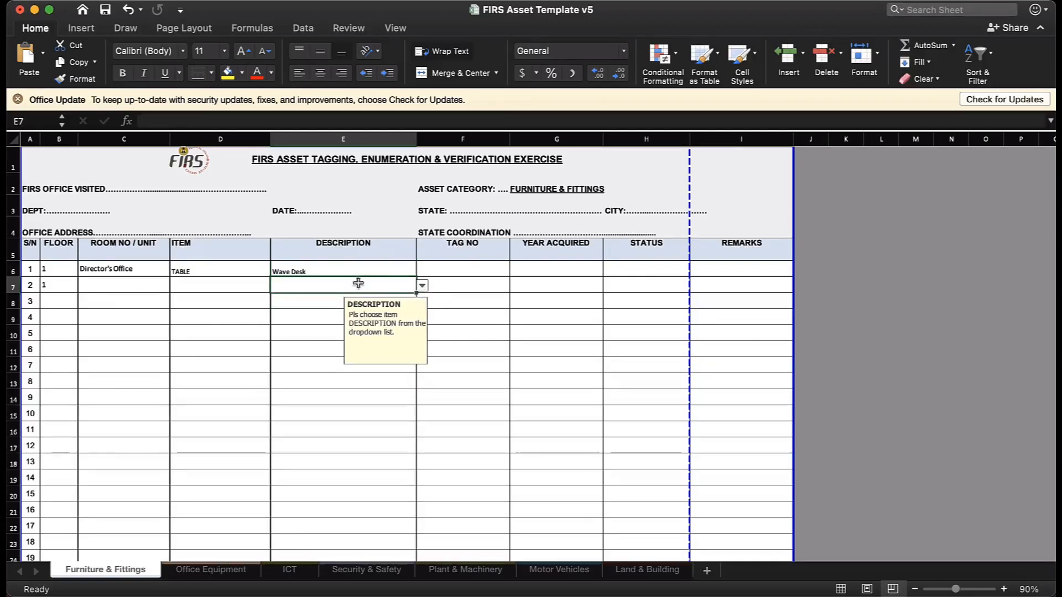
{"action": "left_click", "coordinate": [319, 304]}
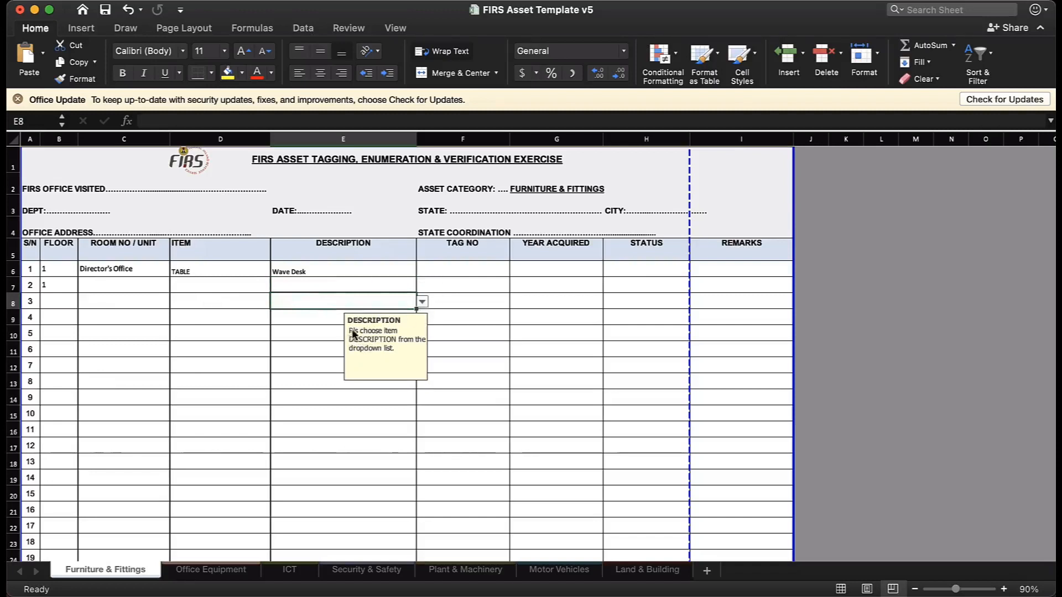
Choose COAT HANGER as the item and Wooden Coat Hanger as its description for serial number 3.
{"action": "left_click", "coordinate": [219, 298]}
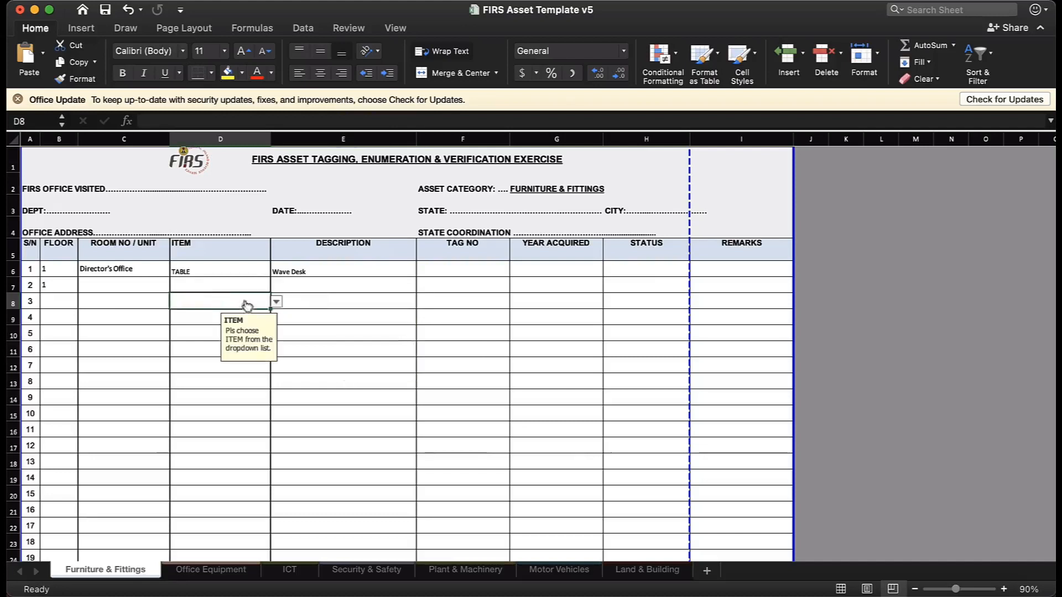
{"action": "left_click", "coordinate": [276, 301]}
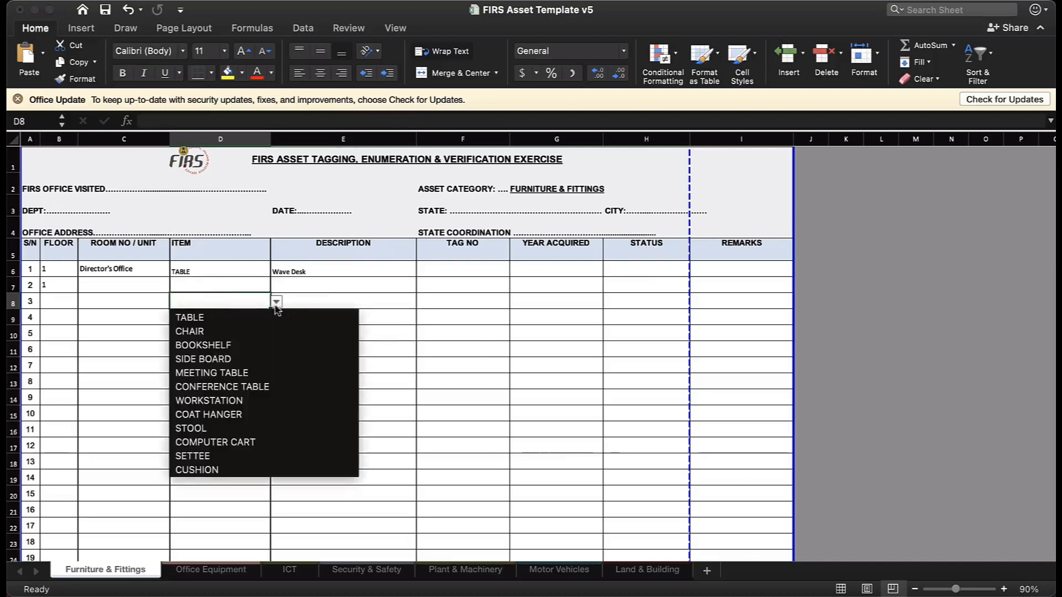
{"action": "left_click", "coordinate": [231, 415]}
{"action": "left_click", "coordinate": [358, 308]}
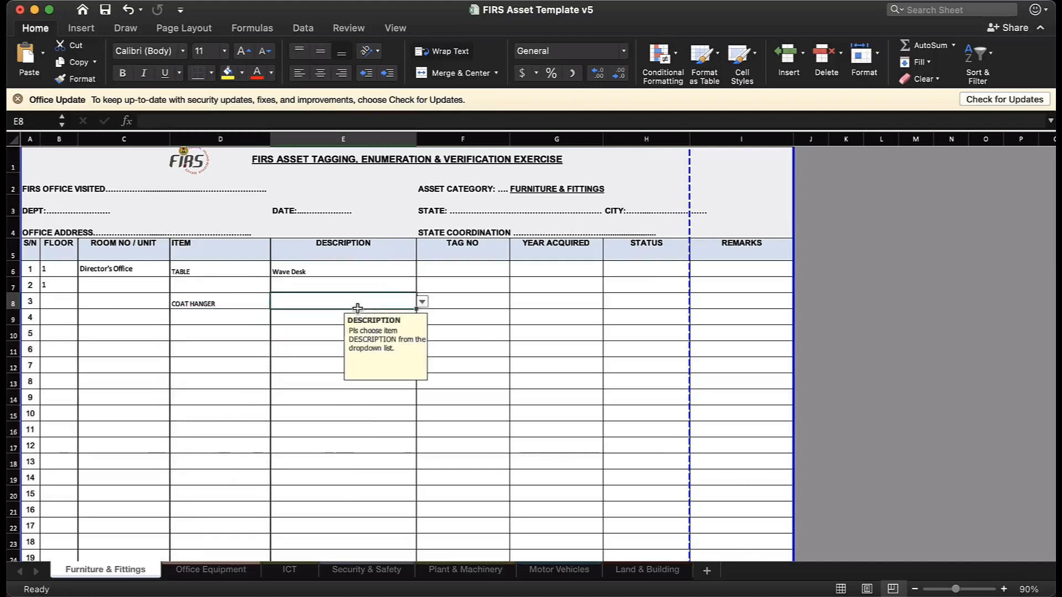
{"action": "left_click", "coordinate": [422, 301]}
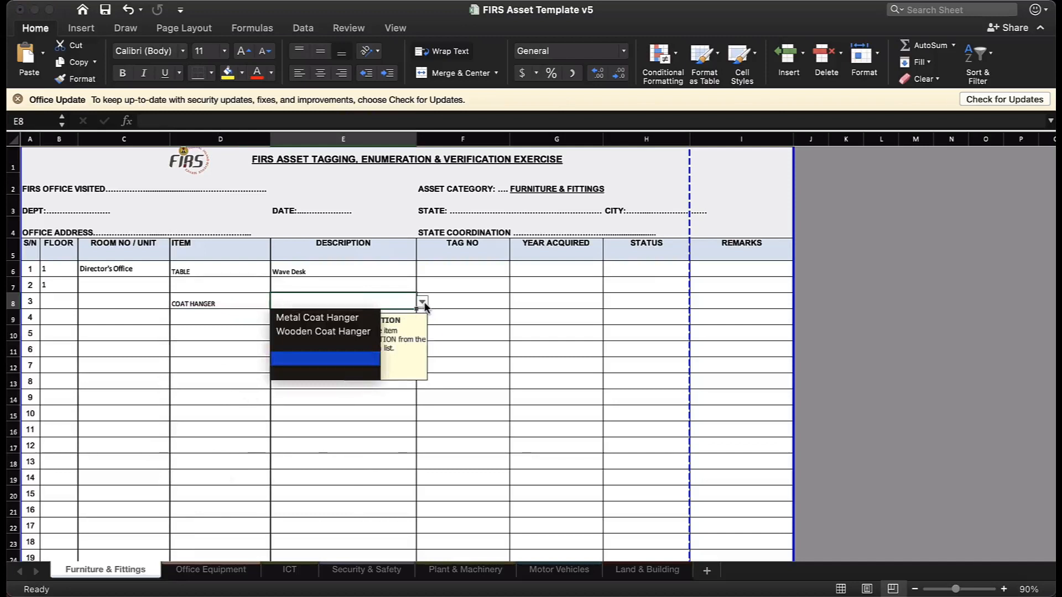
{"action": "left_click", "coordinate": [324, 331]}
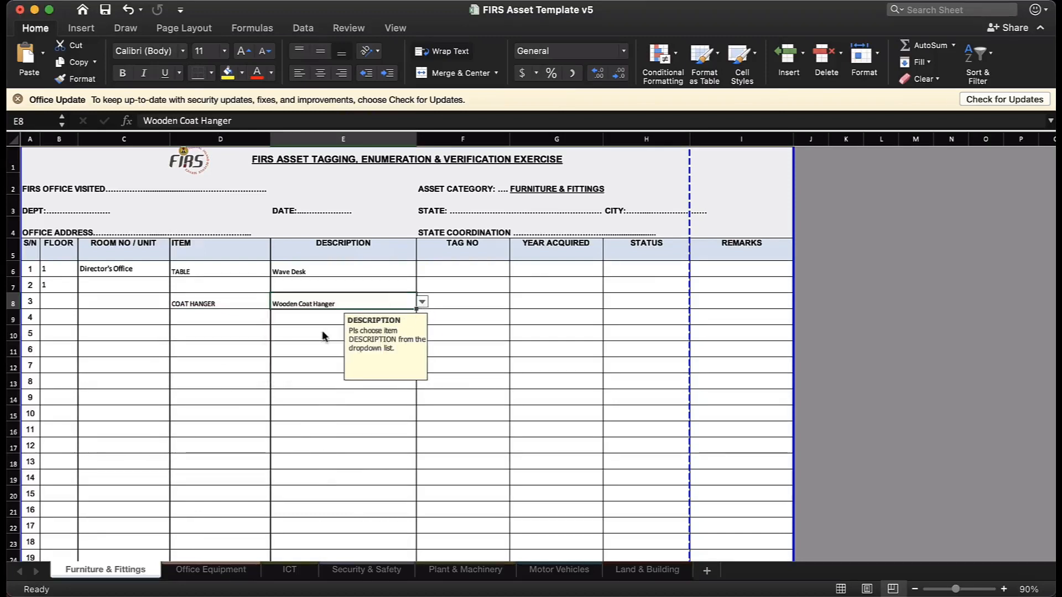
{"action": "left_click", "coordinate": [294, 350]}
{"action": "left_click", "coordinate": [235, 314]}
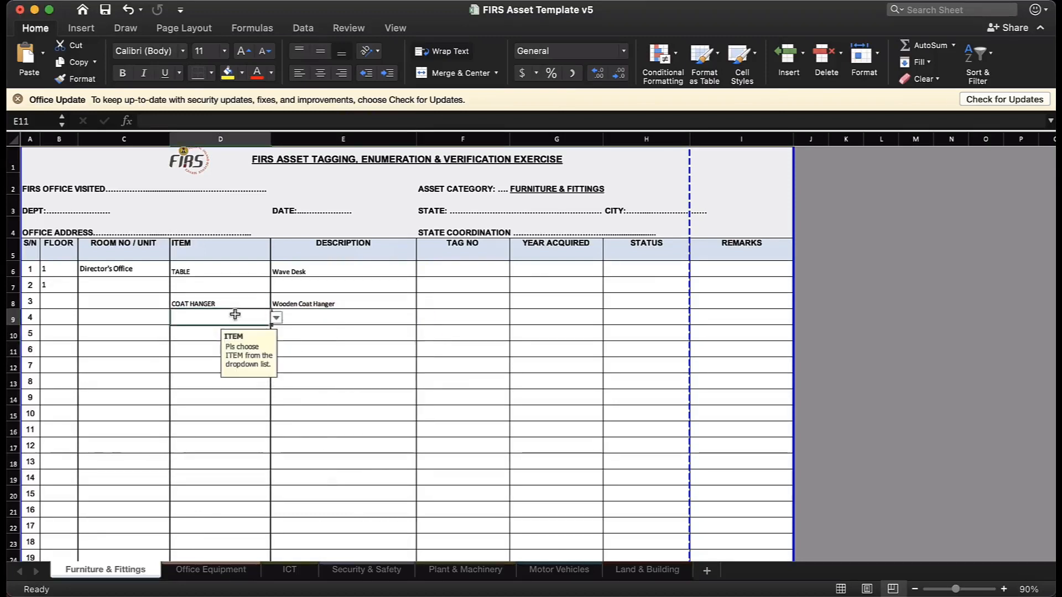
Fill the COAT HANGER item and Wooden Coat Hanger description down from serial number 3 through serial number 10.
{"action": "left_click", "coordinate": [375, 301]}
{"action": "left_click", "coordinate": [261, 306]}
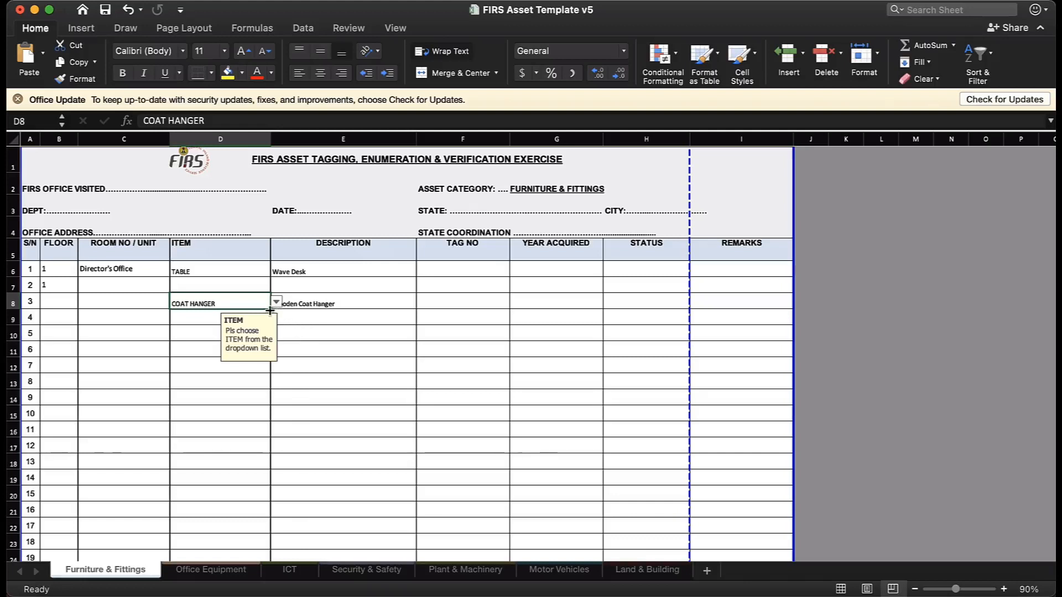
{"action": "left_click_drag", "start_coordinate": [270, 311], "coordinate": [278, 427]}
{"action": "left_click", "coordinate": [297, 400]}
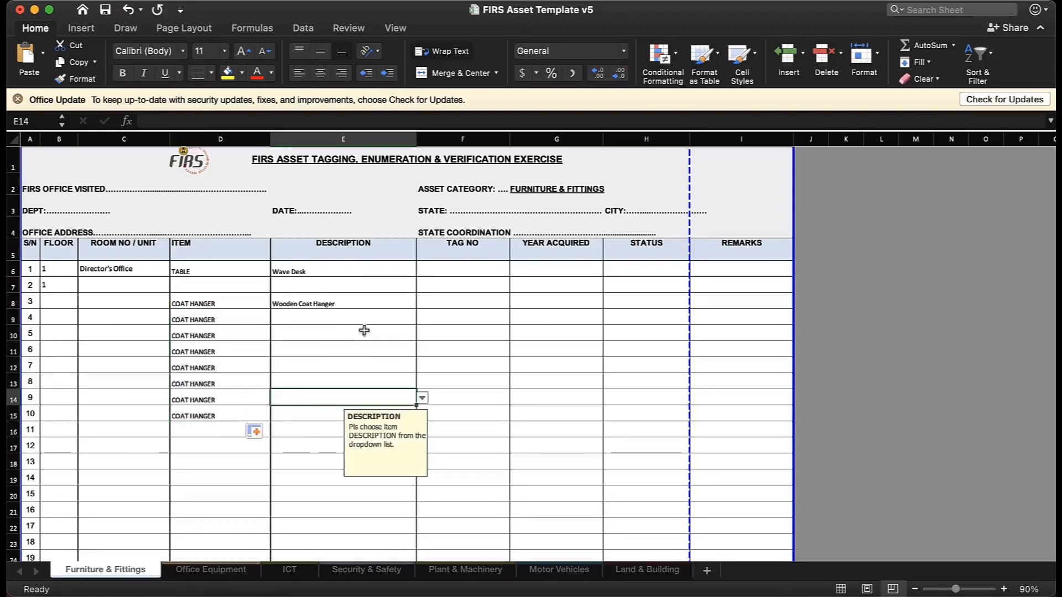
{"action": "left_click", "coordinate": [373, 303]}
{"action": "left_click_drag", "start_coordinate": [416, 310], "coordinate": [412, 420]}
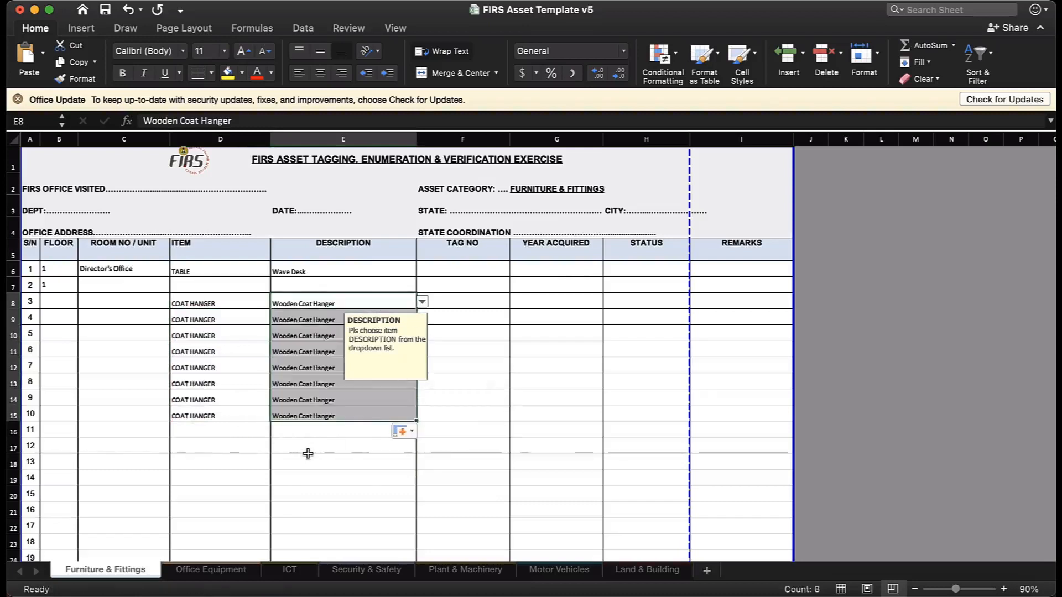
{"action": "left_click", "coordinate": [308, 450]}
{"action": "left_click", "coordinate": [237, 443]}
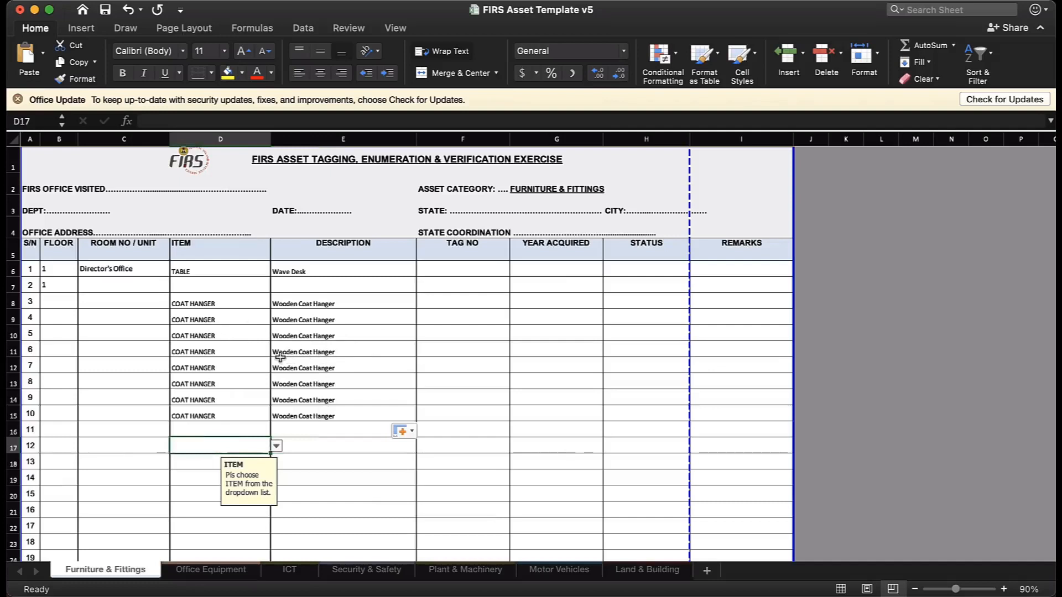
{"action": "left_click", "coordinate": [218, 349]}
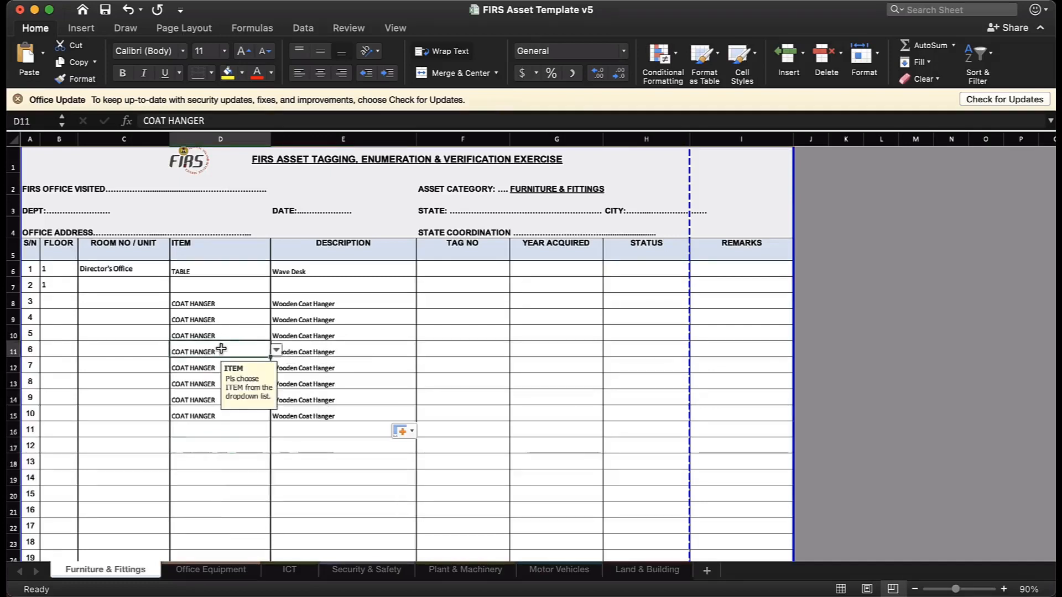
{"action": "left_click", "coordinate": [206, 403]}
{"action": "left_click", "coordinate": [204, 414]}
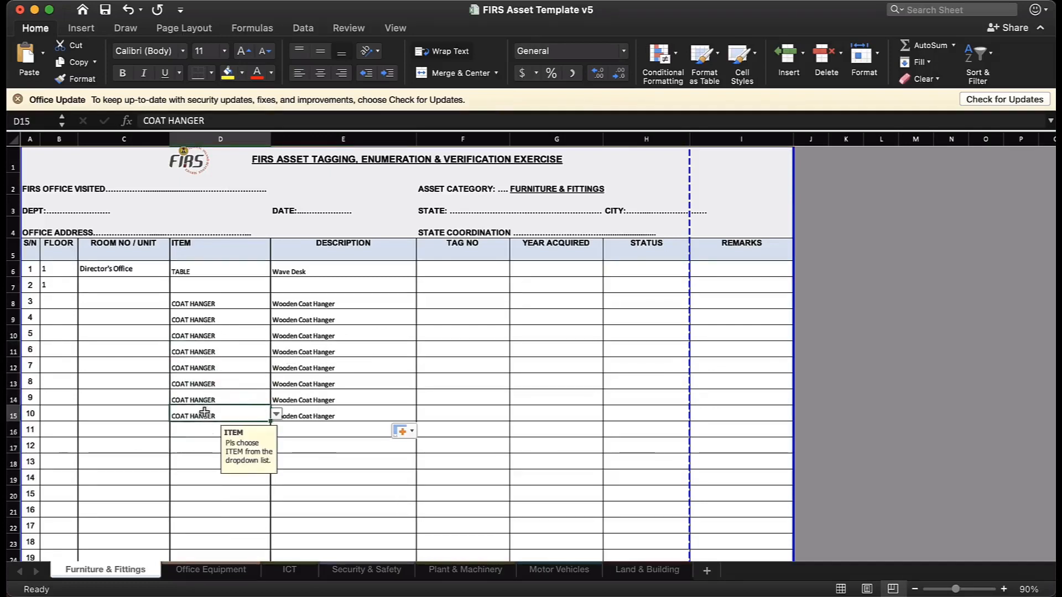
{"action": "left_click", "coordinate": [353, 415]}
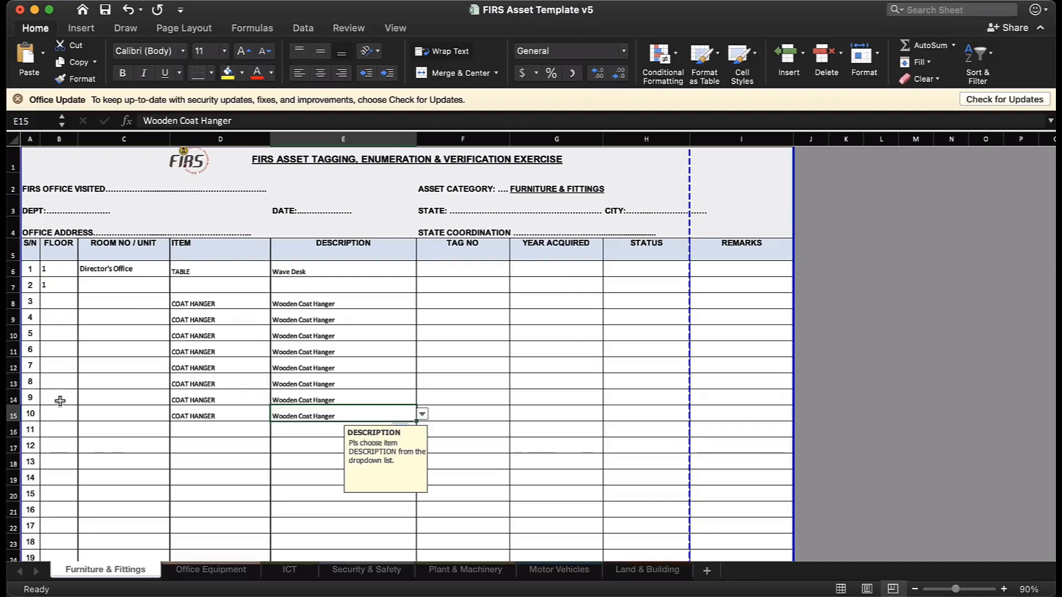
Enter FIRS/LADS/0169 as the tag number of the table with serial number 1.
{"action": "left_click", "coordinate": [468, 305]}
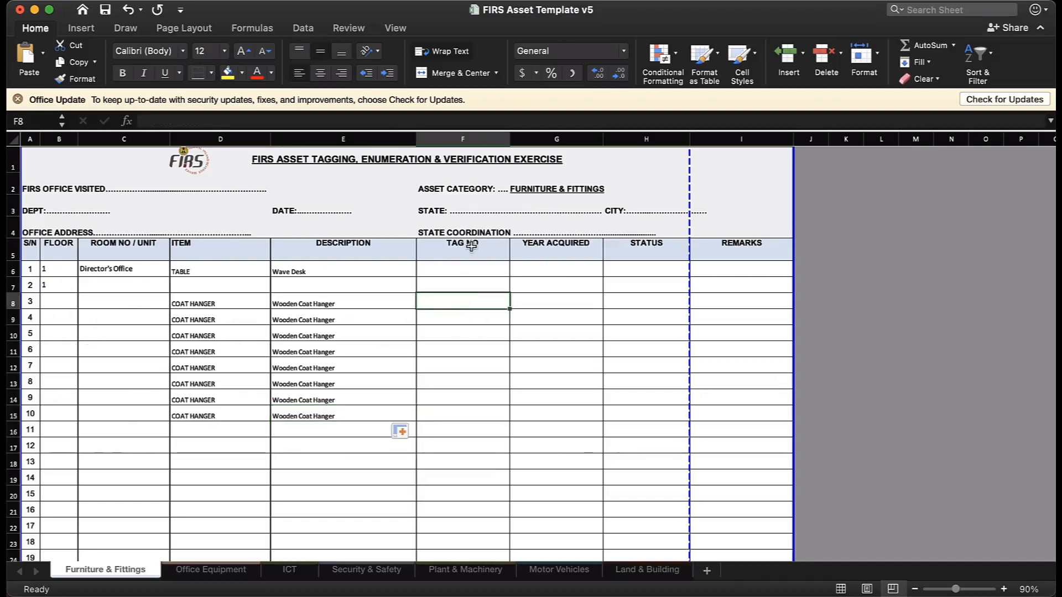
{"action": "left_click", "coordinate": [453, 269]}
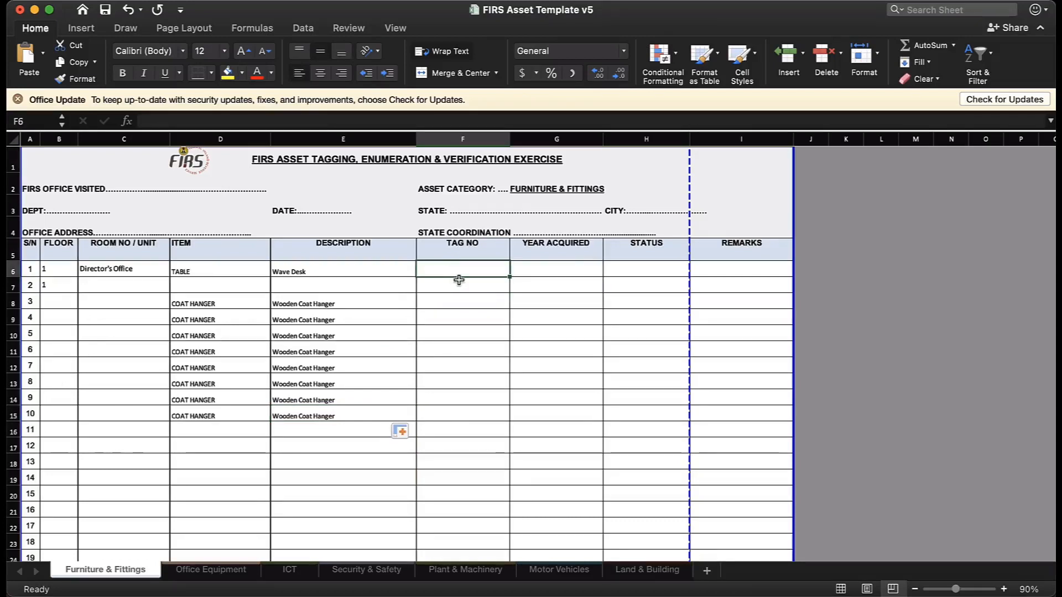
{"action": "type", "text": "FIRS"}
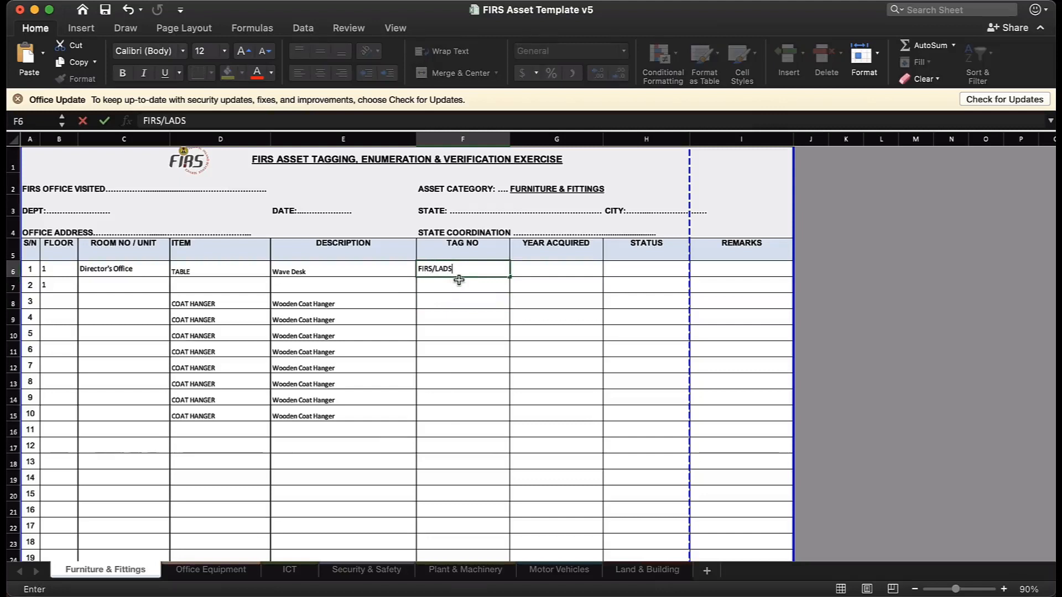
{"action": "type", "text": "/LADS/0169"}
{"action": "left_click", "coordinate": [501, 317]}
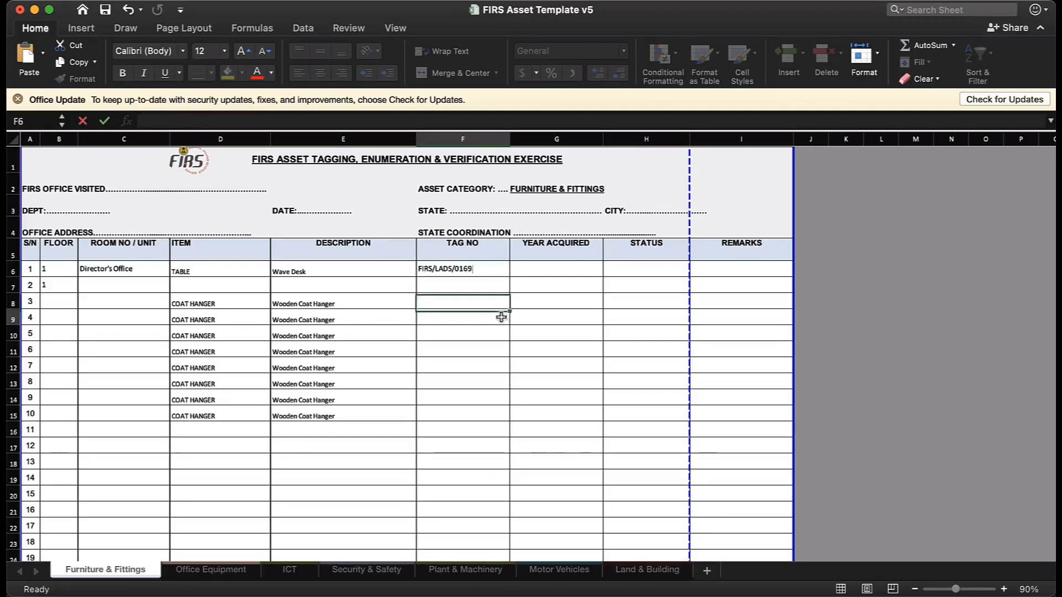
Set the status of serial number 1 to IN USE and its remark to GOOD, leaving the year acquired blank.
{"action": "left_click", "coordinate": [537, 274]}
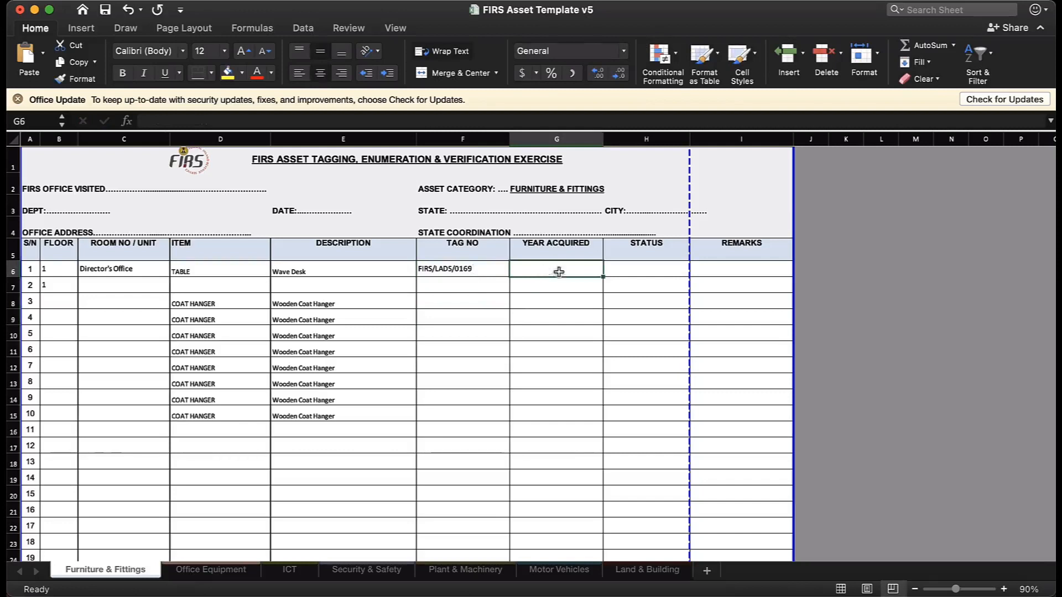
{"action": "left_click", "coordinate": [656, 270]}
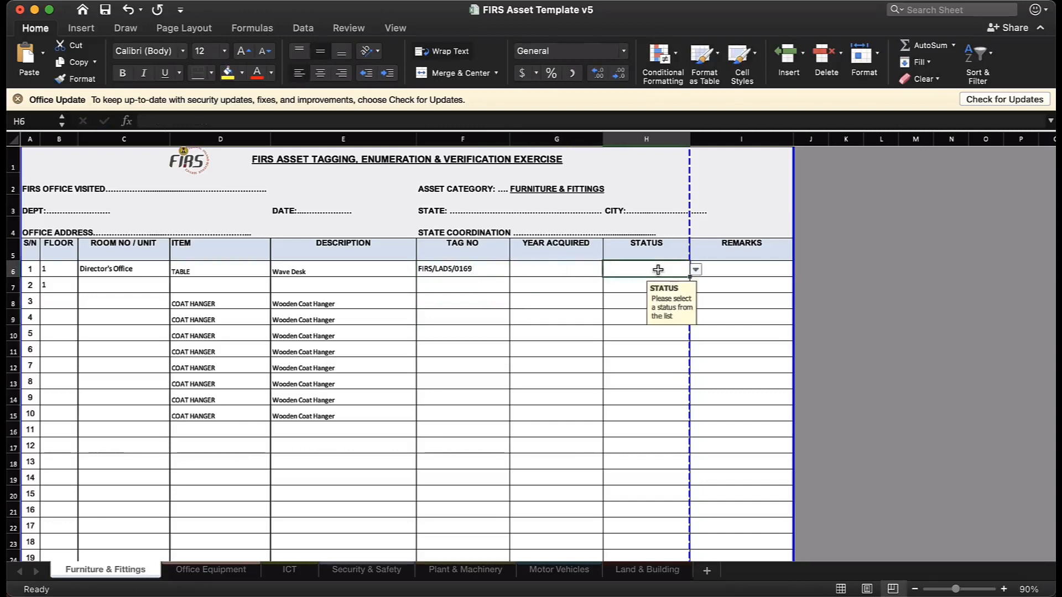
{"action": "left_click", "coordinate": [695, 271]}
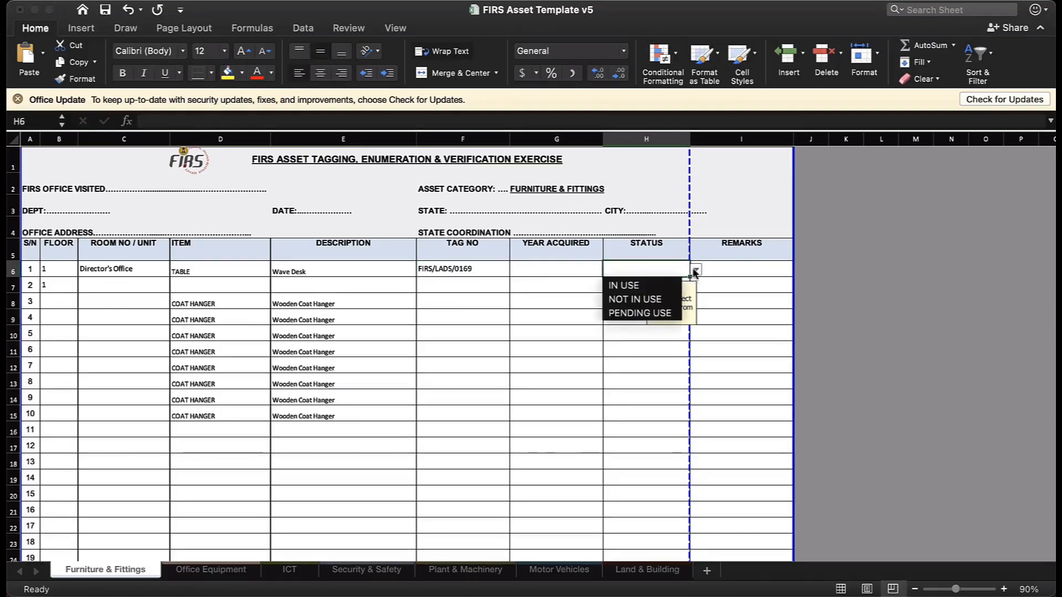
{"action": "left_click", "coordinate": [648, 287]}
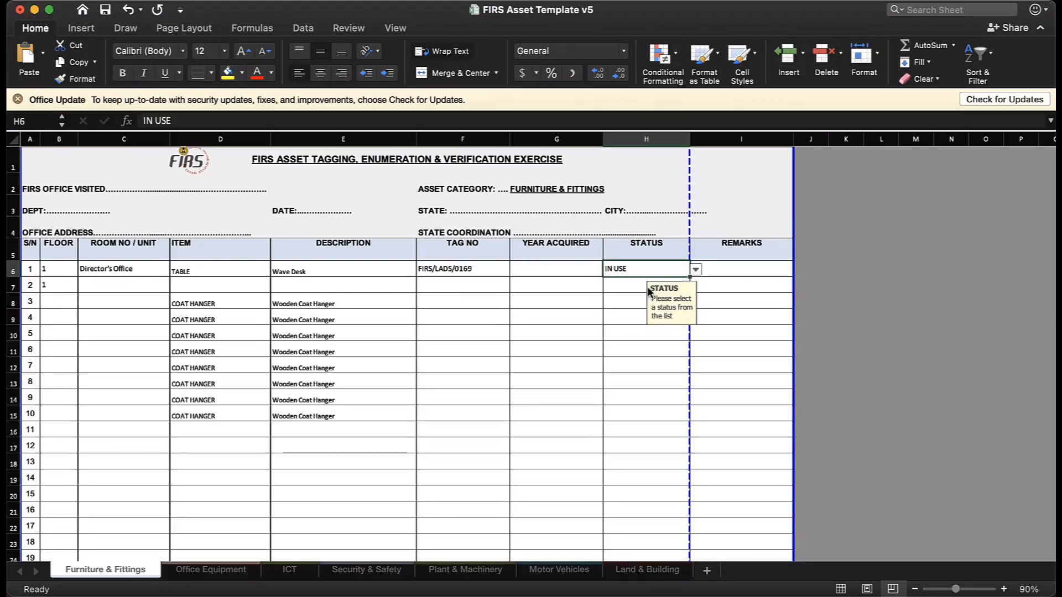
{"action": "left_click", "coordinate": [729, 270]}
{"action": "left_click", "coordinate": [799, 269]}
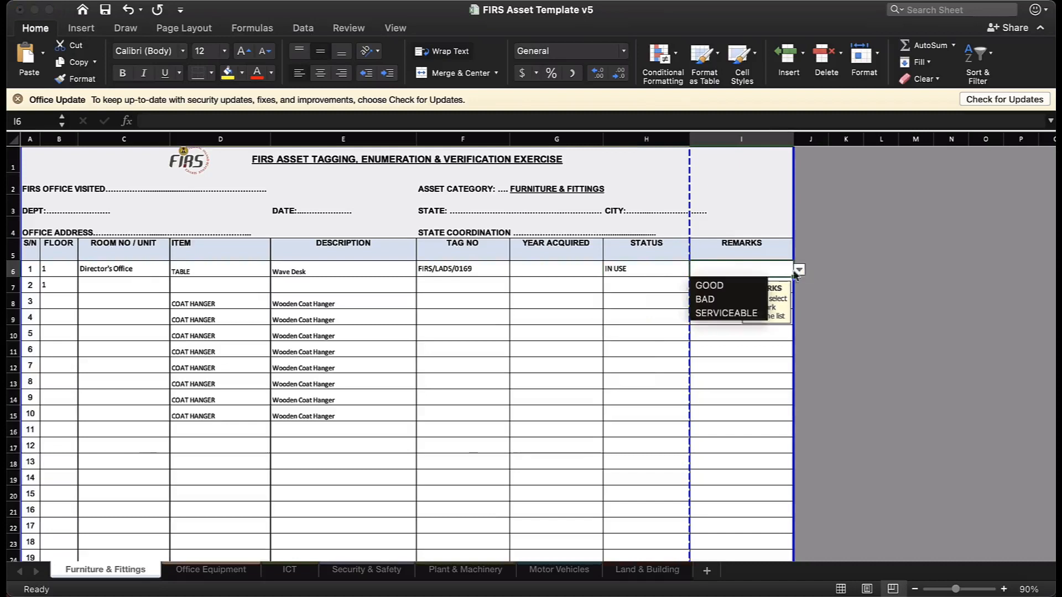
{"action": "left_click", "coordinate": [751, 292]}
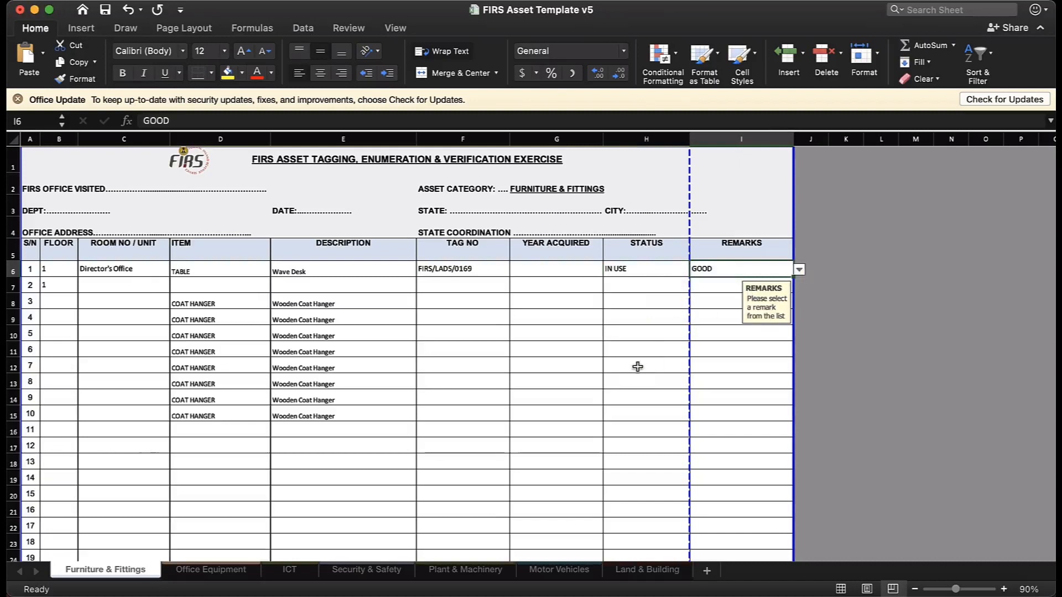
Choose CHAIR as the item and Medium-Back Executive Swivel Chair as its description for serial number 2.
{"action": "left_click", "coordinate": [208, 283]}
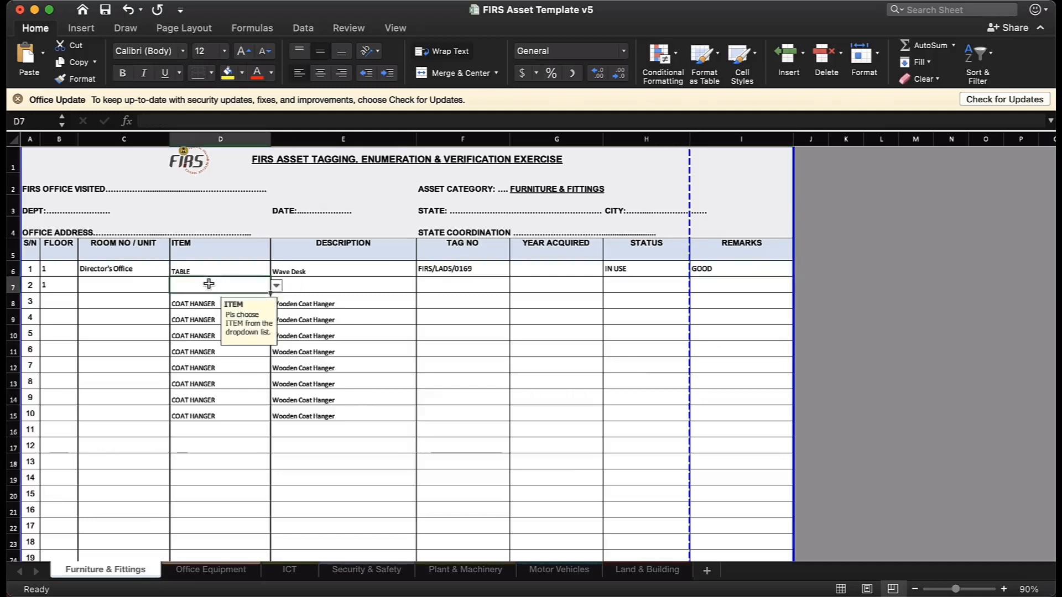
{"action": "left_click", "coordinate": [275, 285]}
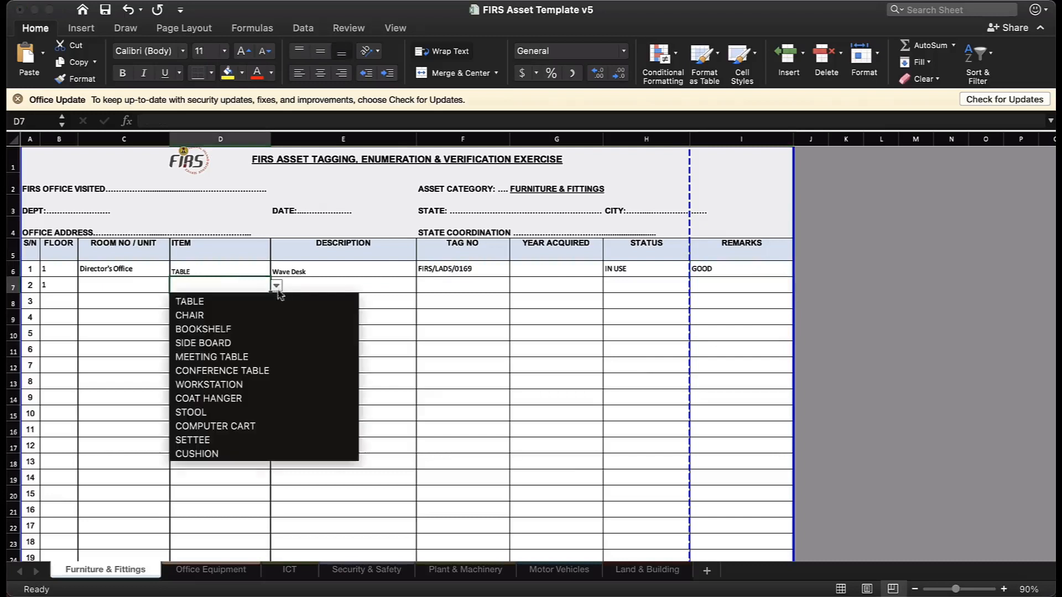
{"action": "left_click", "coordinate": [207, 311]}
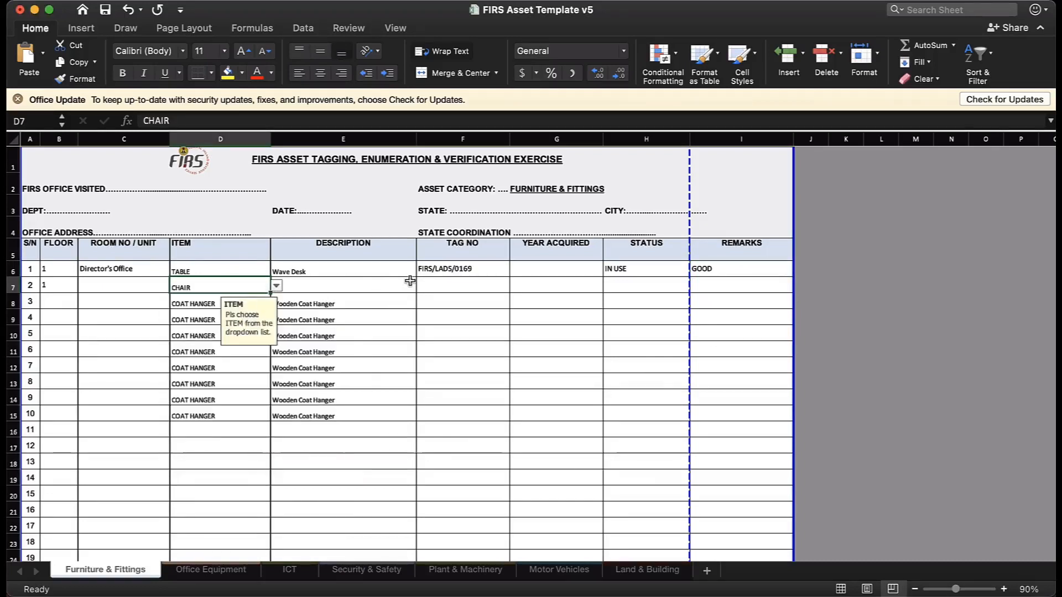
{"action": "left_click", "coordinate": [382, 283]}
{"action": "left_click", "coordinate": [422, 286]}
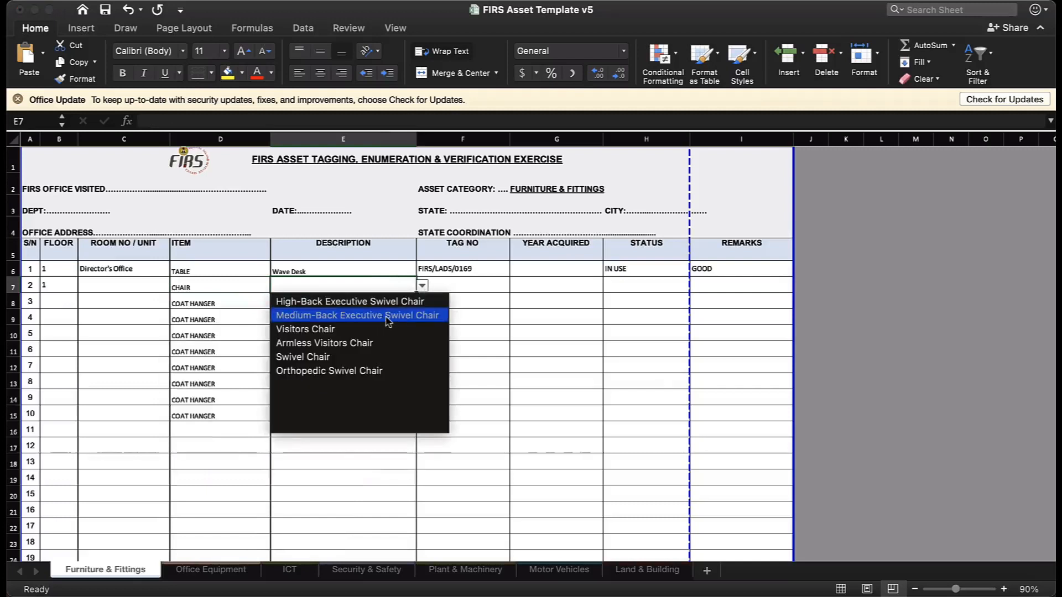
{"action": "left_click", "coordinate": [388, 316]}
Enter FIRS/LADS/0167 as the tag number of the chair with serial number 2.
{"action": "left_click", "coordinate": [458, 287]}
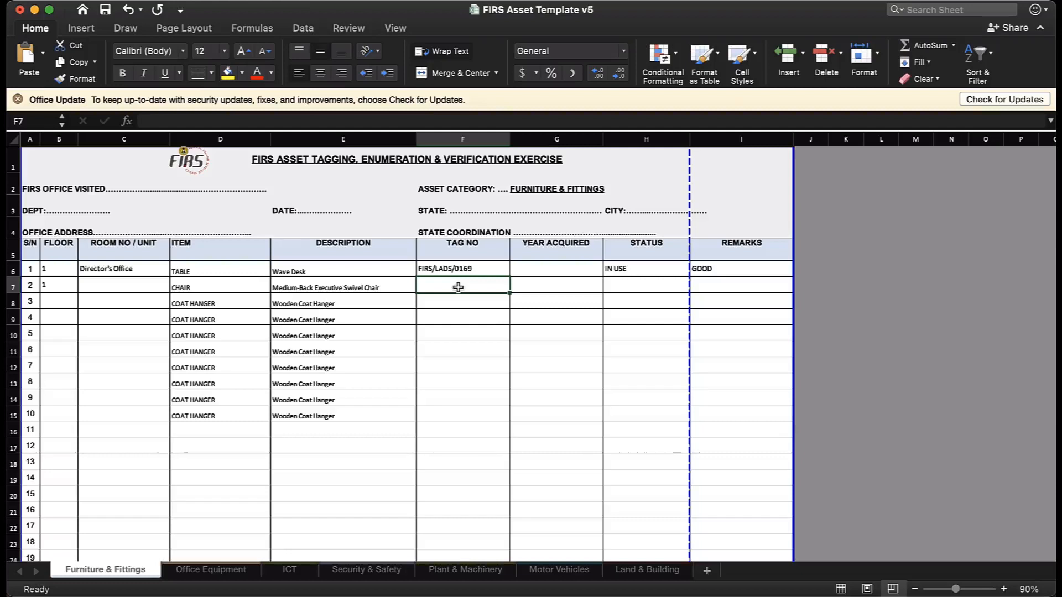
{"action": "type", "text": "FIRS"}
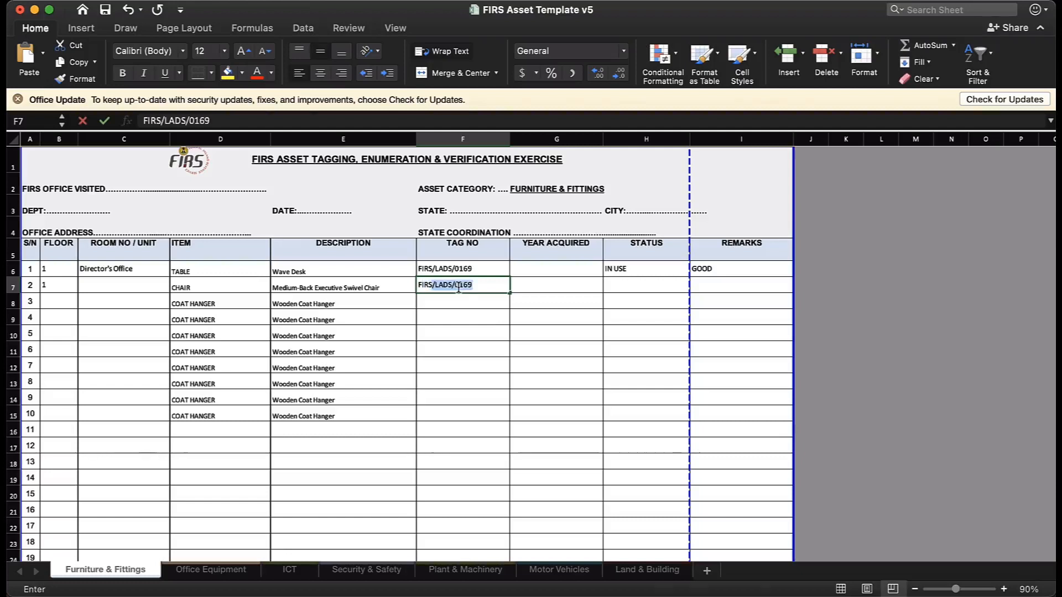
{"action": "type", "text": "/"}
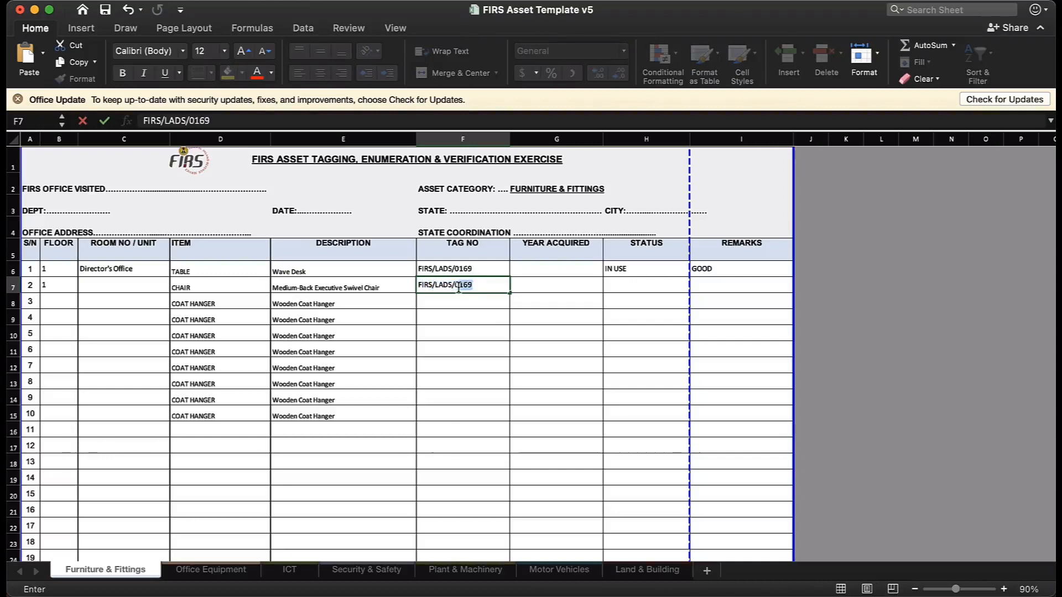
{"action": "type", "text": "LADS/0167"}
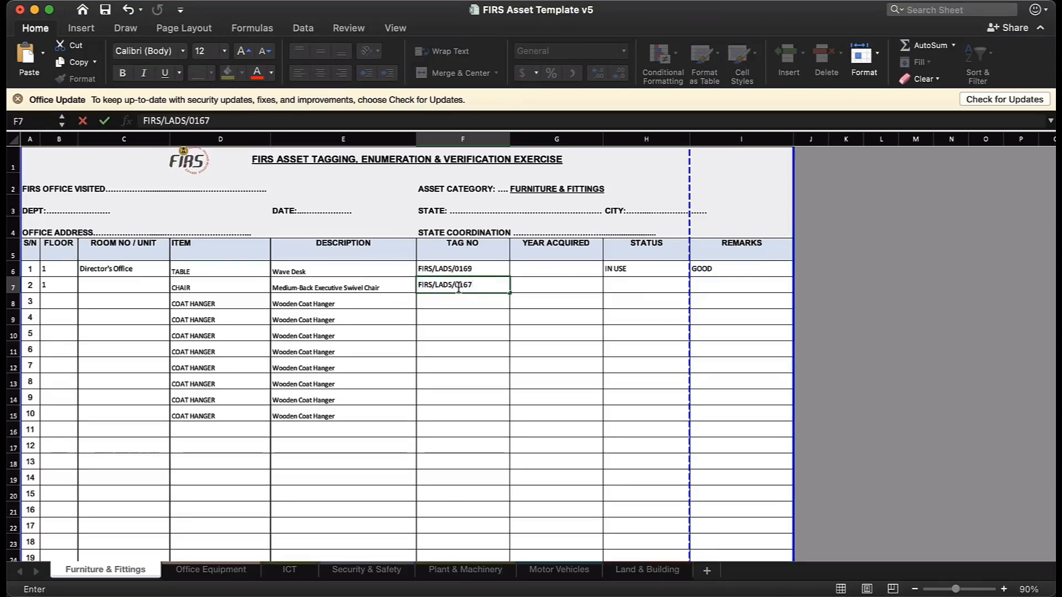
{"action": "left_click", "coordinate": [568, 285]}
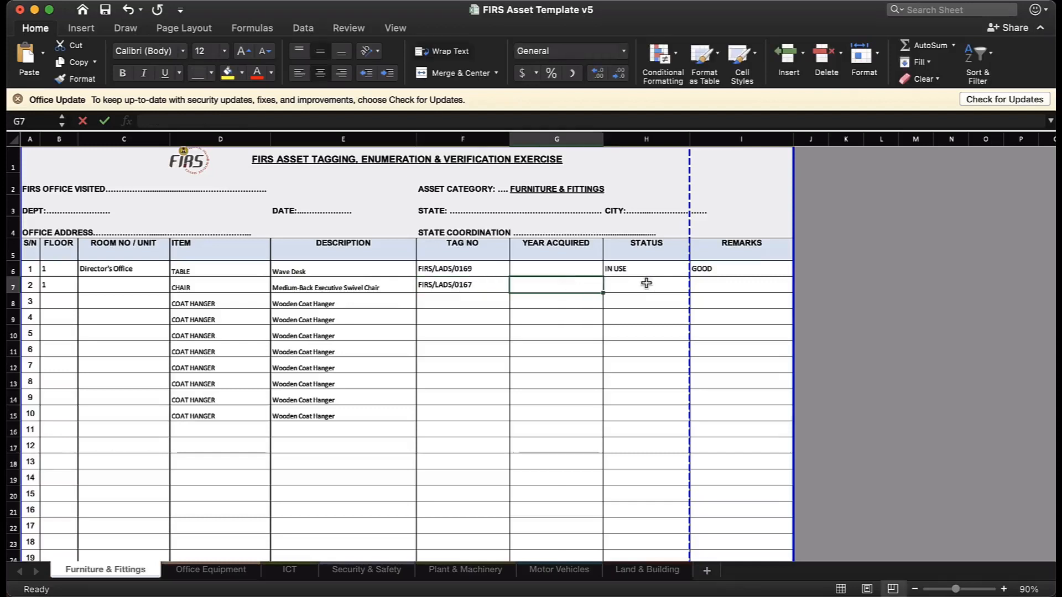
Set the status of the chair with serial number 2 to IN USE.
{"action": "left_click", "coordinate": [645, 285]}
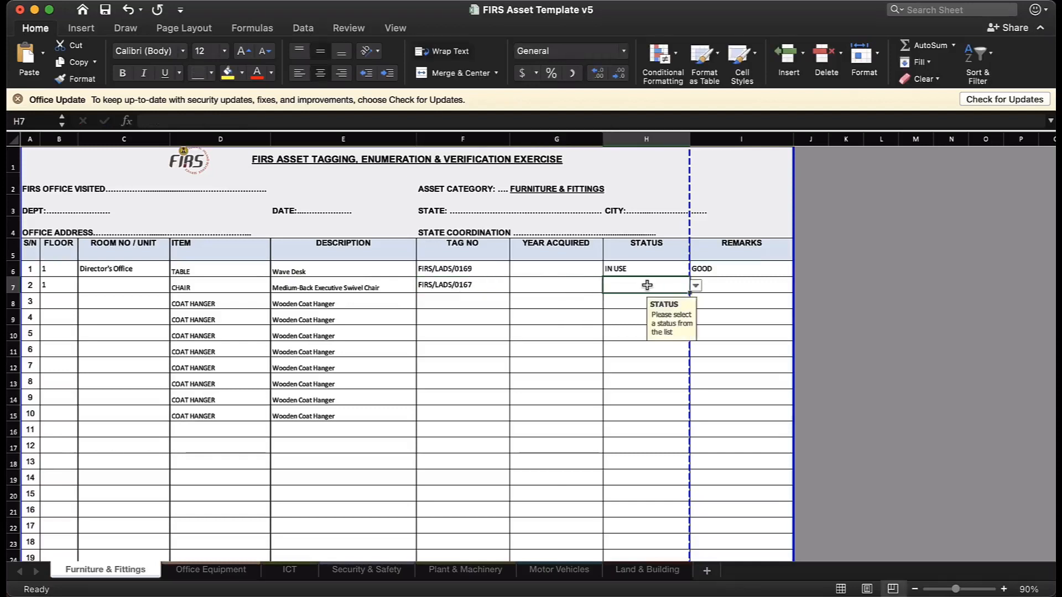
{"action": "left_click", "coordinate": [695, 286]}
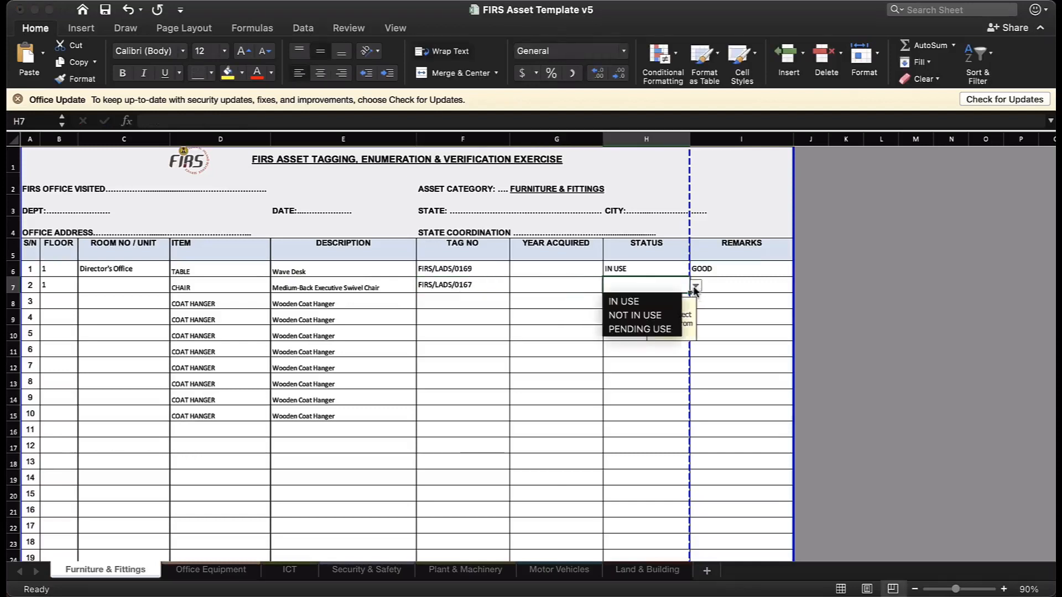
{"action": "left_click", "coordinate": [651, 302]}
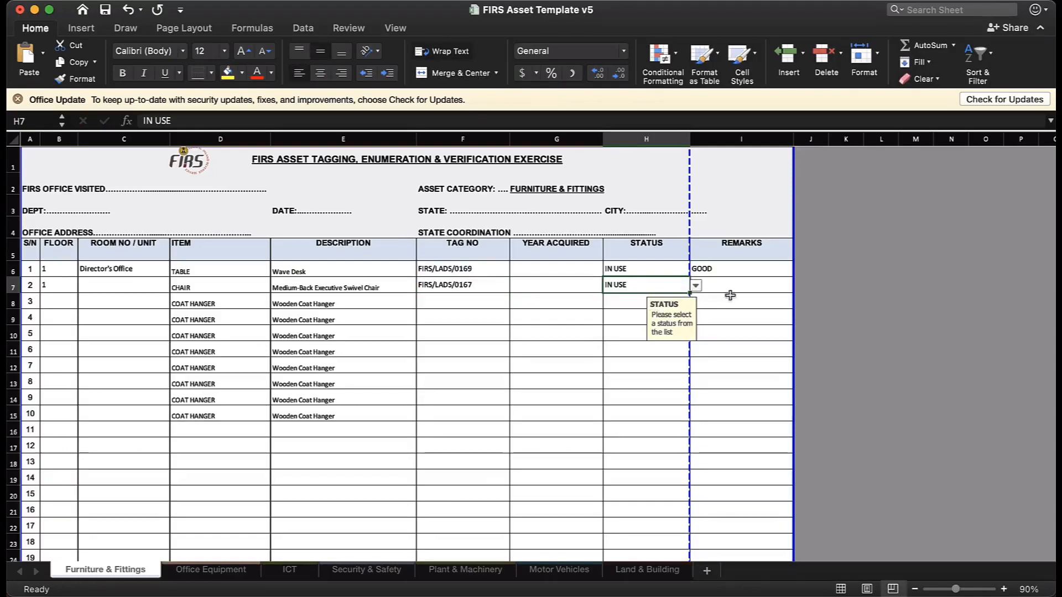
Set the remark of the chair with serial number 2 to SERVICEABLE.
{"action": "left_click", "coordinate": [752, 286]}
{"action": "left_click", "coordinate": [799, 287]}
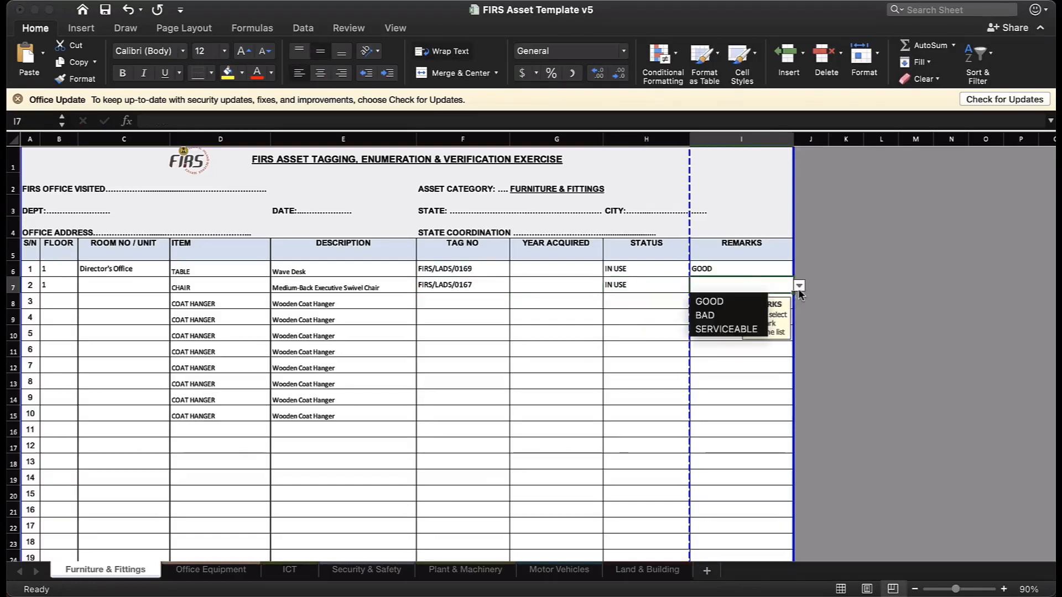
{"action": "left_click", "coordinate": [739, 330]}
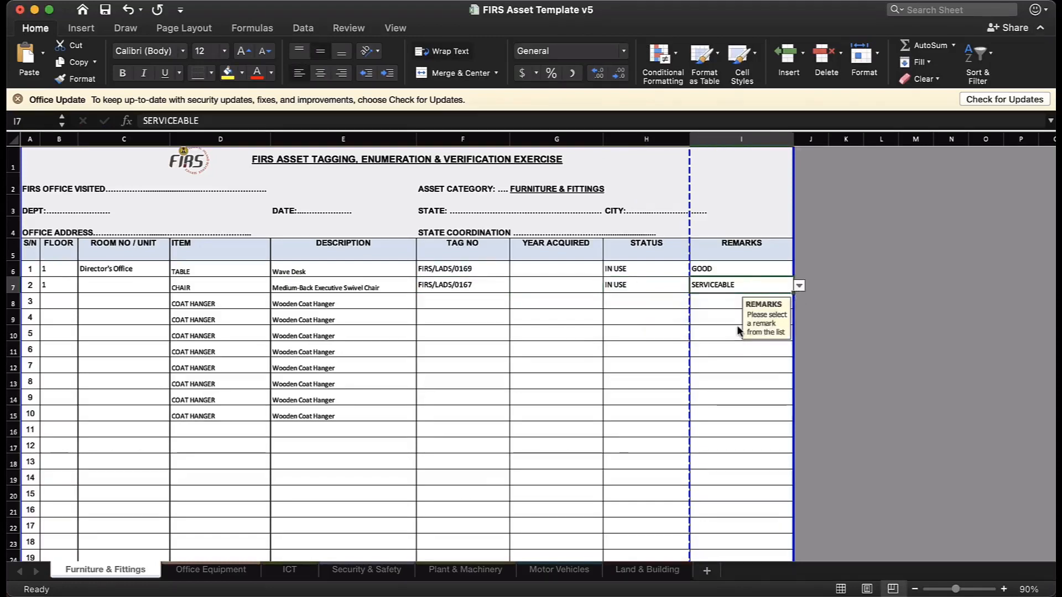
{"action": "left_click", "coordinate": [666, 334]}
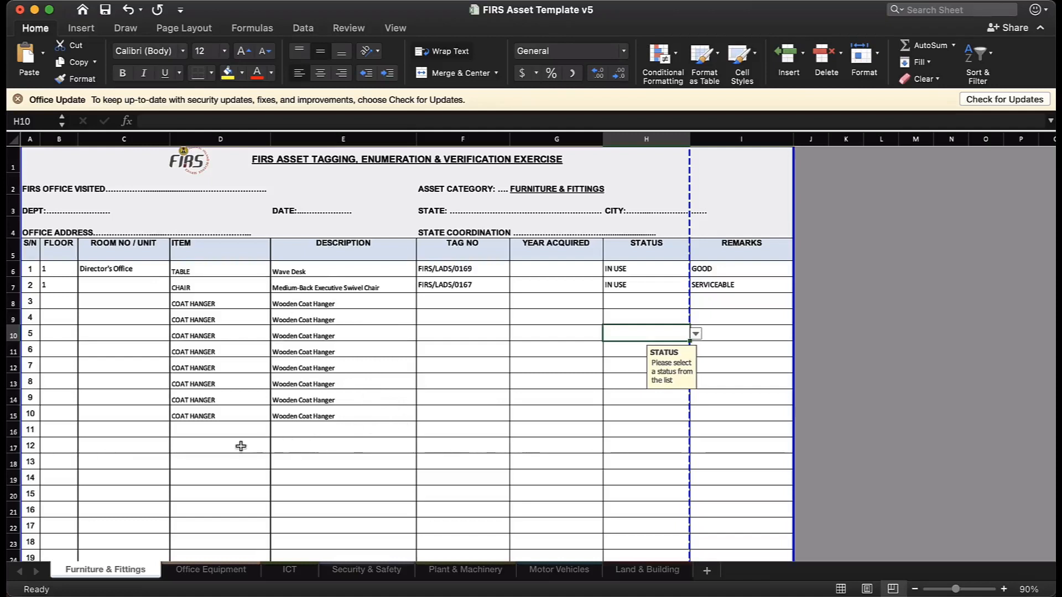
Delete the COAT HANGER items and their Wooden Coat Hanger descriptions from serial numbers 3 to 10.
{"action": "left_click", "coordinate": [204, 446]}
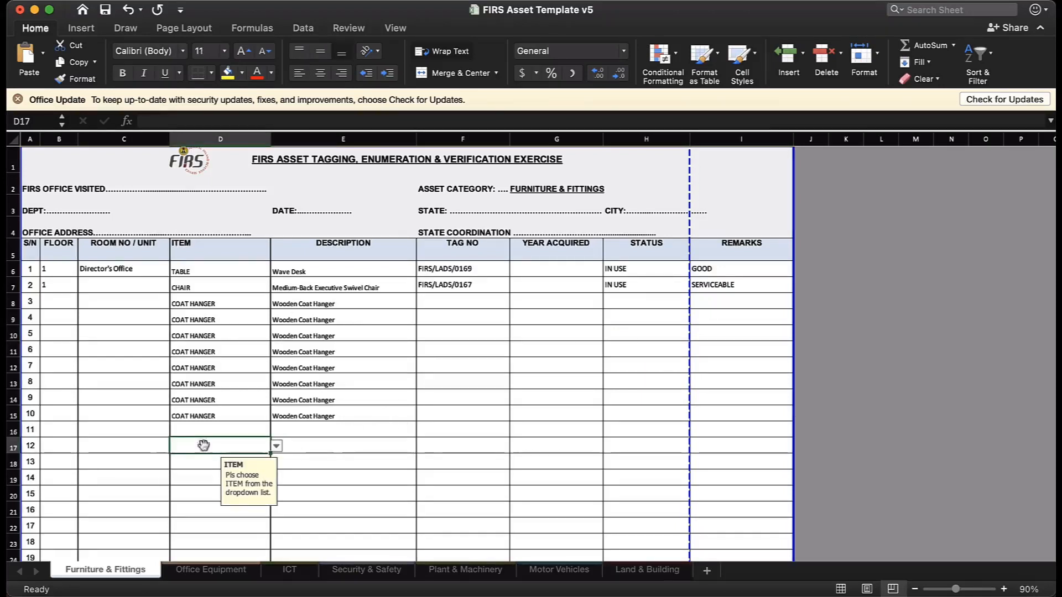
{"action": "left_click", "coordinate": [359, 419]}
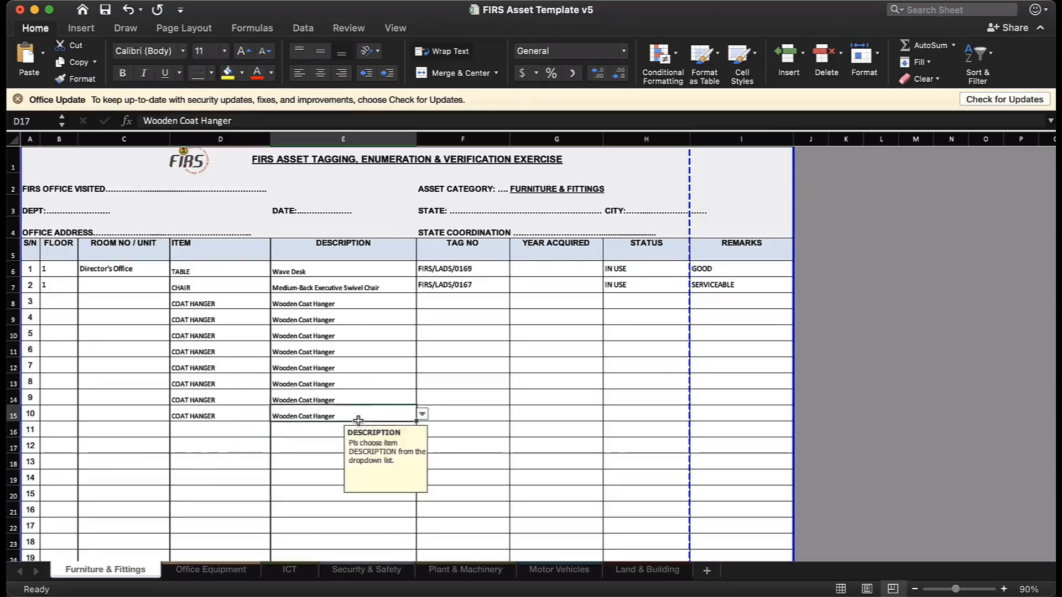
{"action": "left_click_drag", "start_coordinate": [359, 419], "coordinate": [180, 311]}
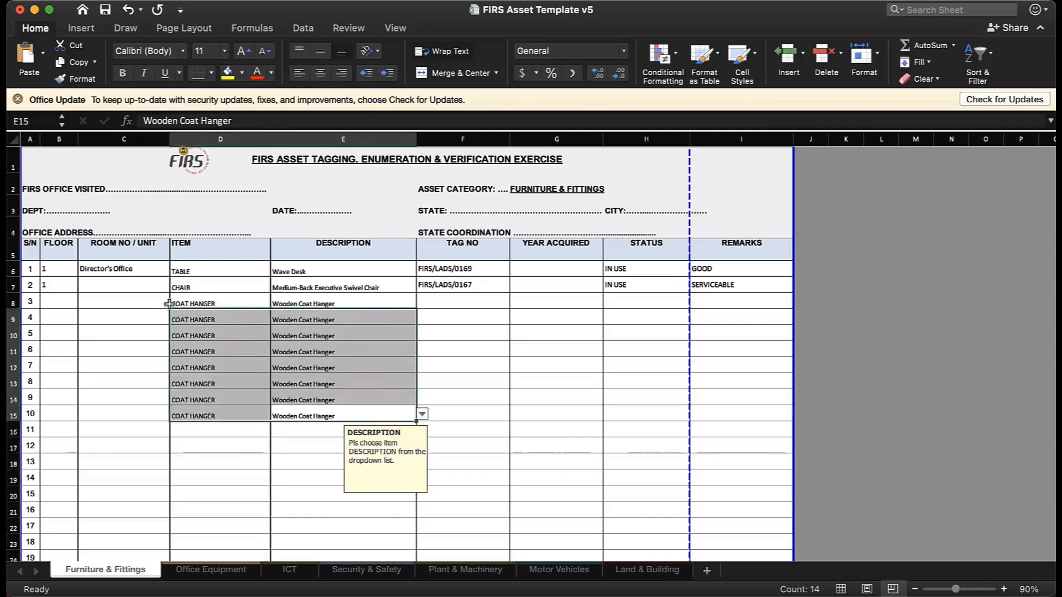
{"action": "left_click", "coordinate": [168, 304]}
{"action": "left_click_drag", "start_coordinate": [169, 303], "coordinate": [339, 417]}
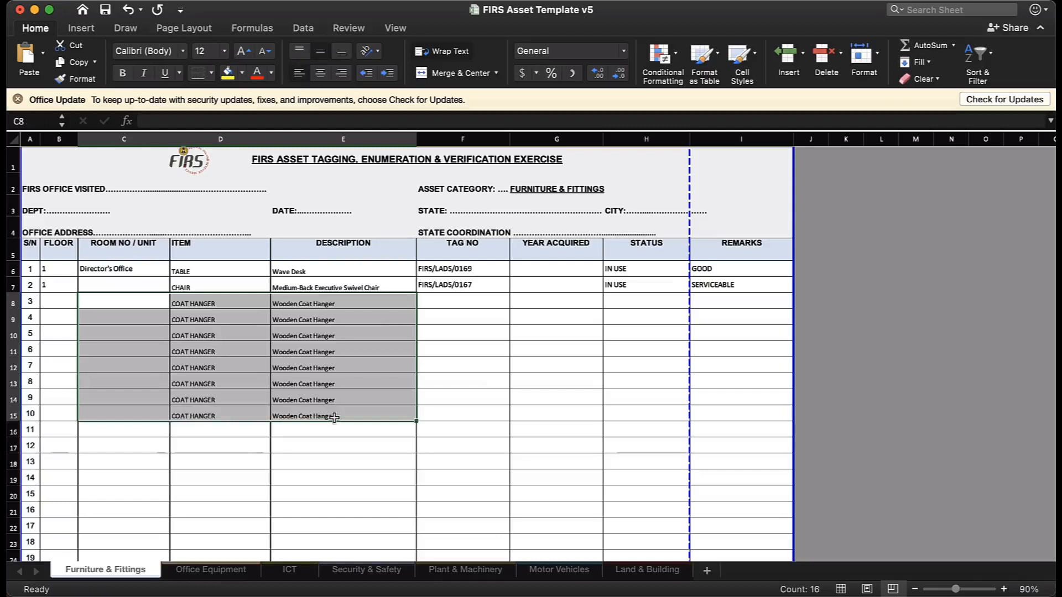
{"action": "key", "text": "Delete"}
{"action": "left_click", "coordinate": [481, 484]}
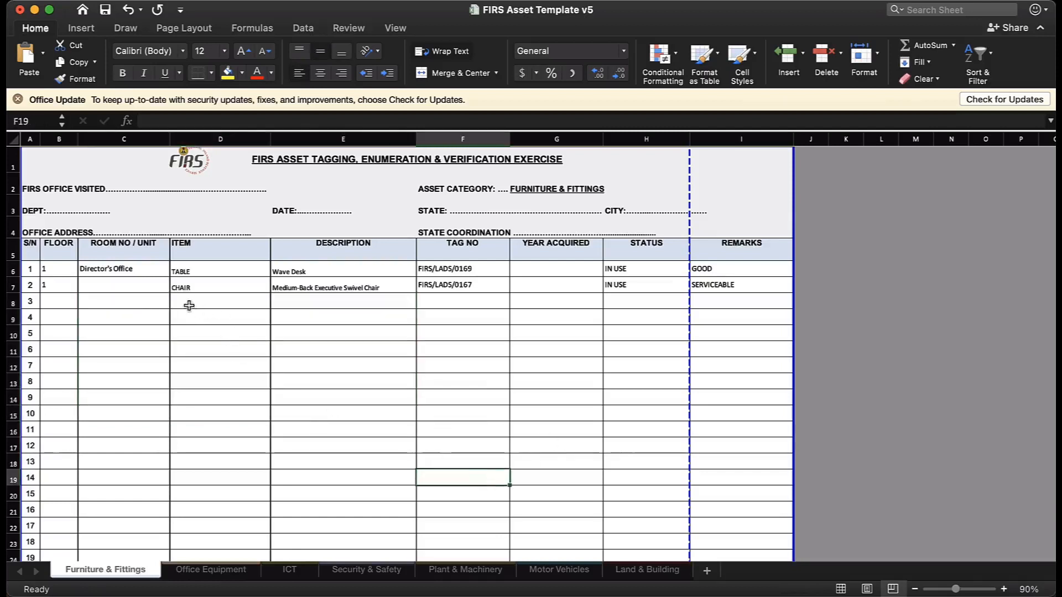
Copy the Director's Office room entry from serial number 1 down to serial number 2.
{"action": "left_click", "coordinate": [148, 268]}
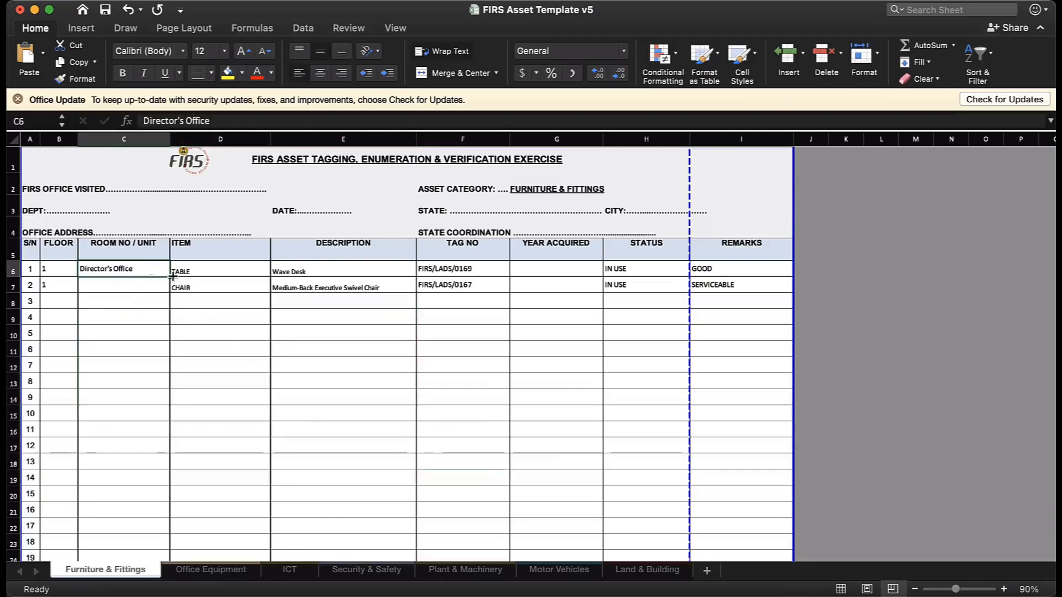
{"action": "left_click_drag", "start_coordinate": [169, 276], "coordinate": [166, 292]}
{"action": "left_click", "coordinate": [156, 317]}
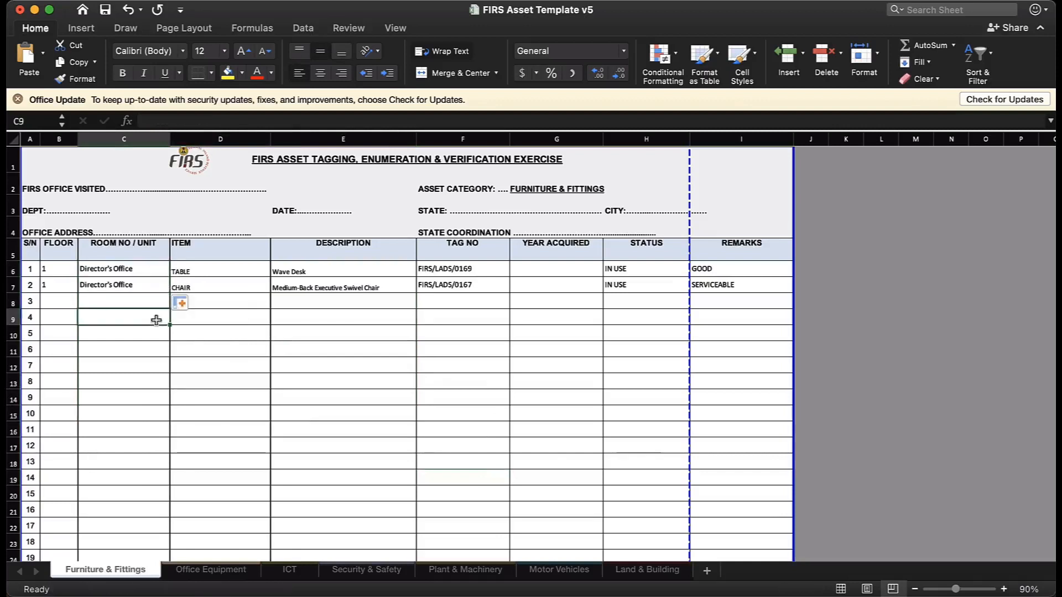
{"action": "left_click", "coordinate": [248, 329]}
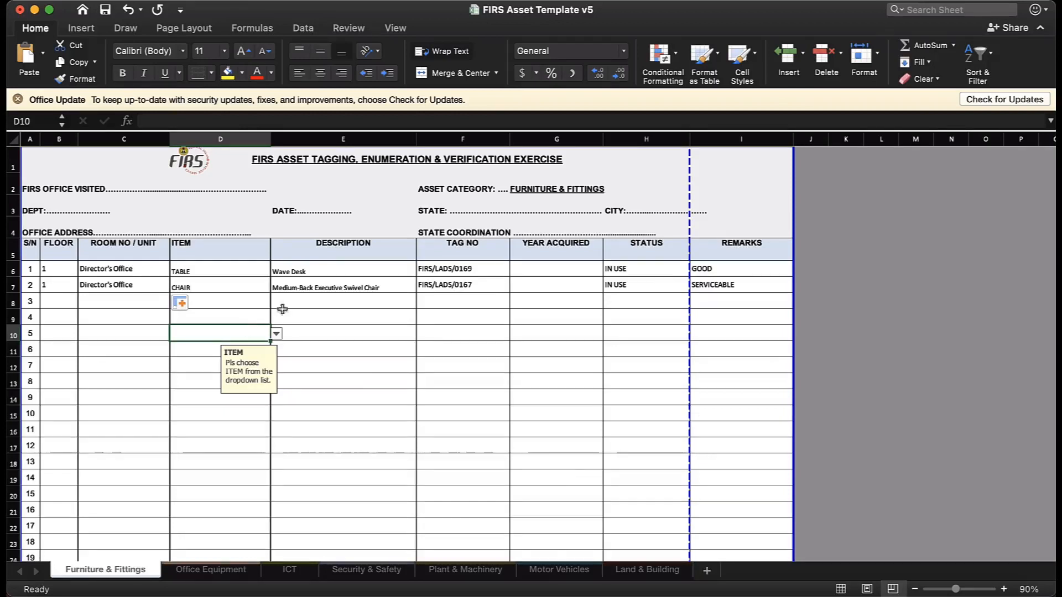
{"action": "left_click", "coordinate": [230, 312]}
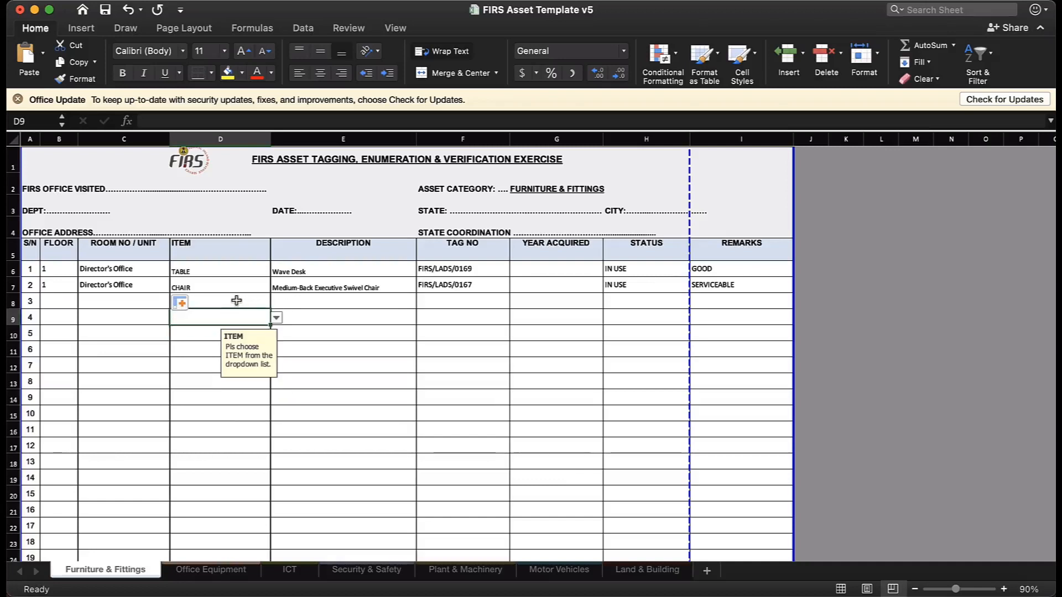
{"action": "left_click", "coordinate": [236, 301]}
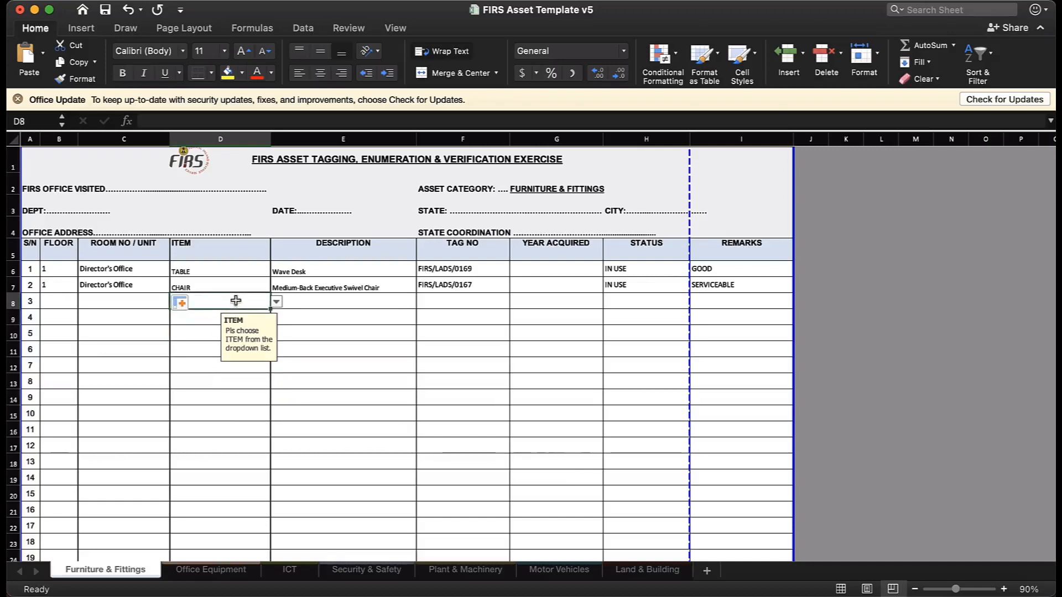
Set the floor to 11 for serial numbers 1 to 3 and copy the Director's Office room entry down to serial number 3.
{"action": "left_click", "coordinate": [57, 298]}
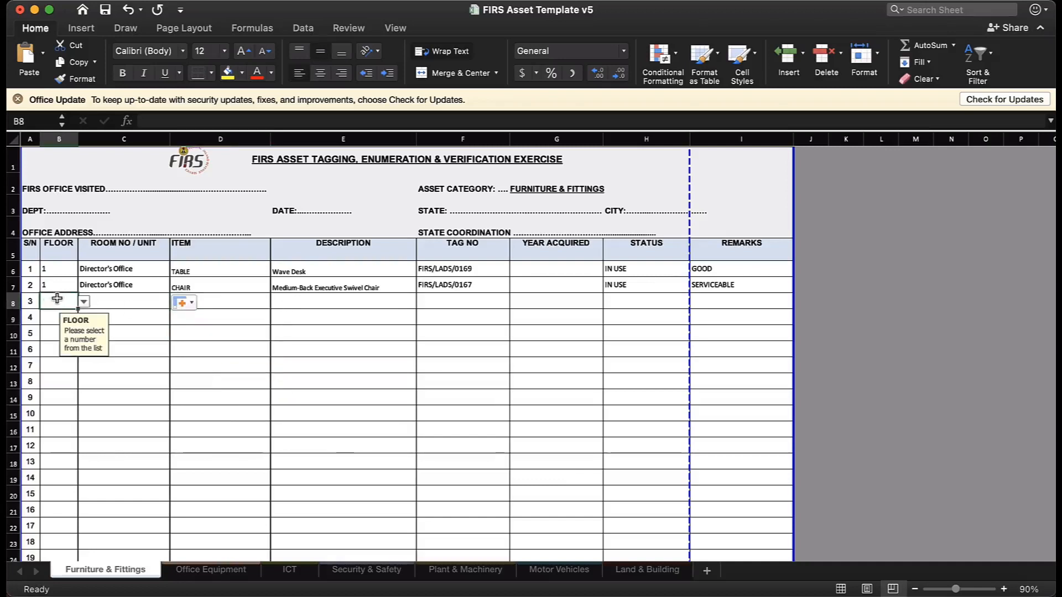
{"action": "left_click", "coordinate": [54, 266]}
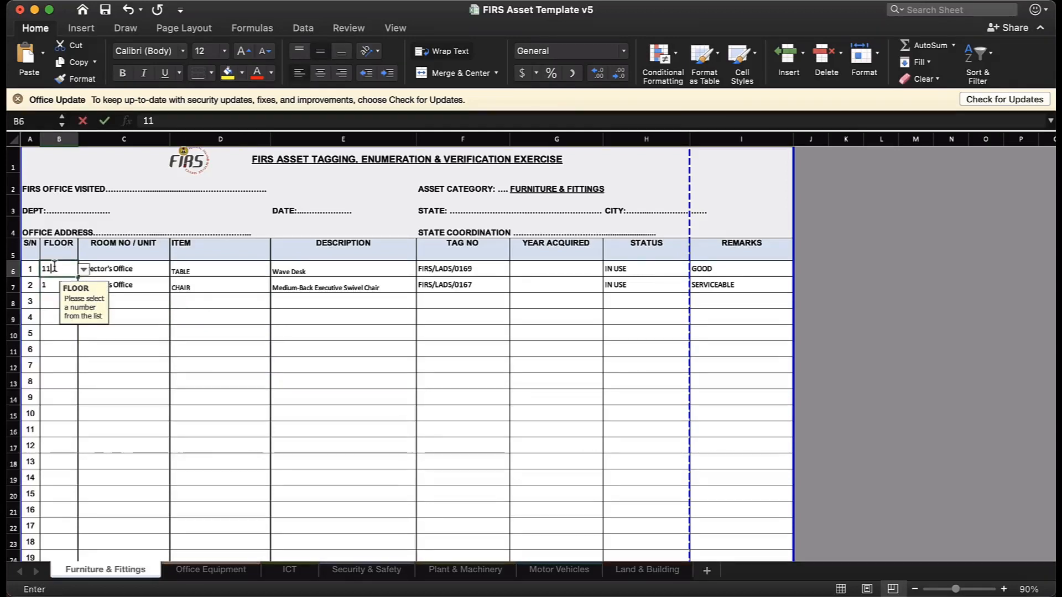
{"action": "type", "text": "11"}
{"action": "key", "text": "Return"}
{"action": "type", "text": "11"}
{"action": "key", "text": "Return"}
{"action": "type", "text": "11"}
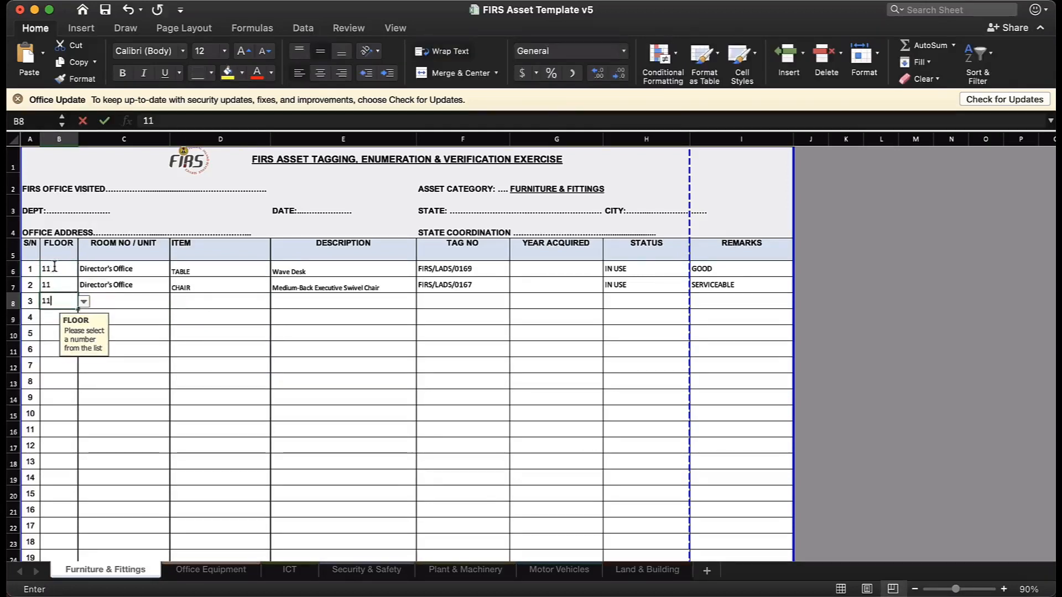
{"action": "key", "text": "Tab"}
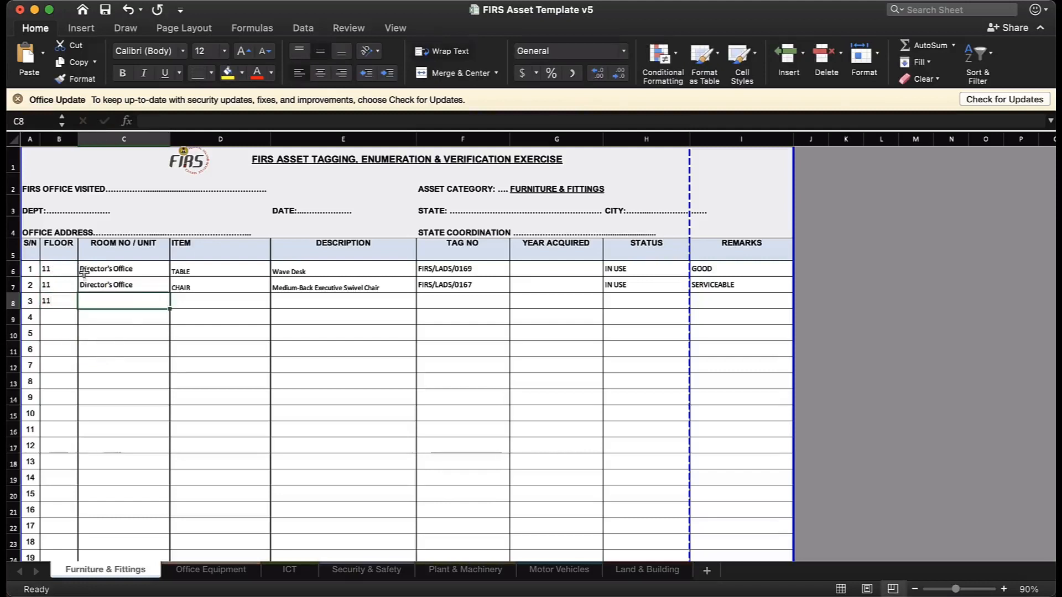
{"action": "left_click", "coordinate": [140, 286]}
{"action": "left_click_drag", "start_coordinate": [171, 296], "coordinate": [171, 311]}
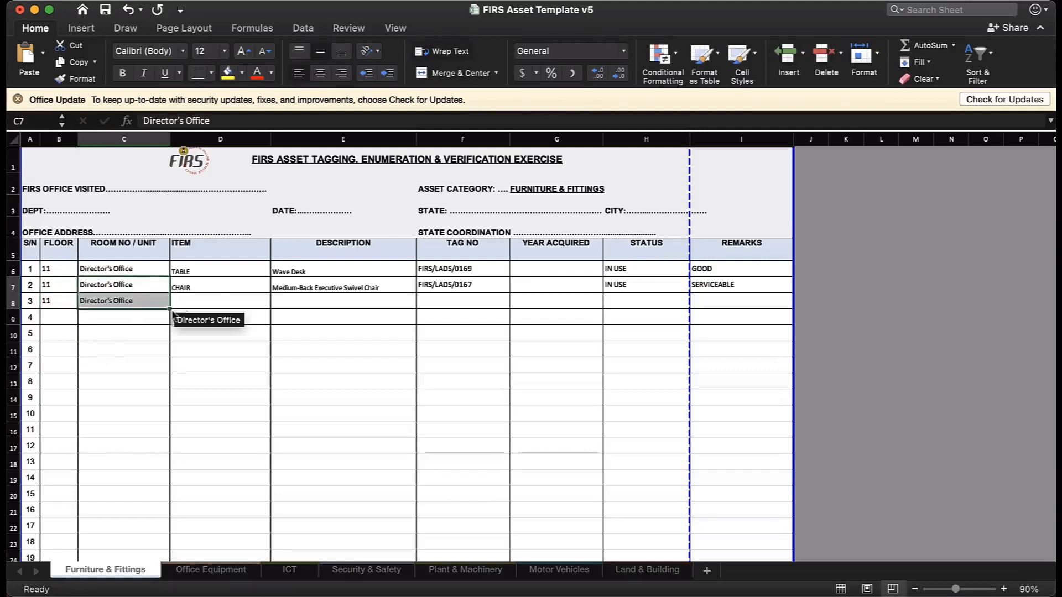
Enter CHAIR as the item for serial number 3.
{"action": "left_click", "coordinate": [220, 300]}
{"action": "type", "text": "T"}
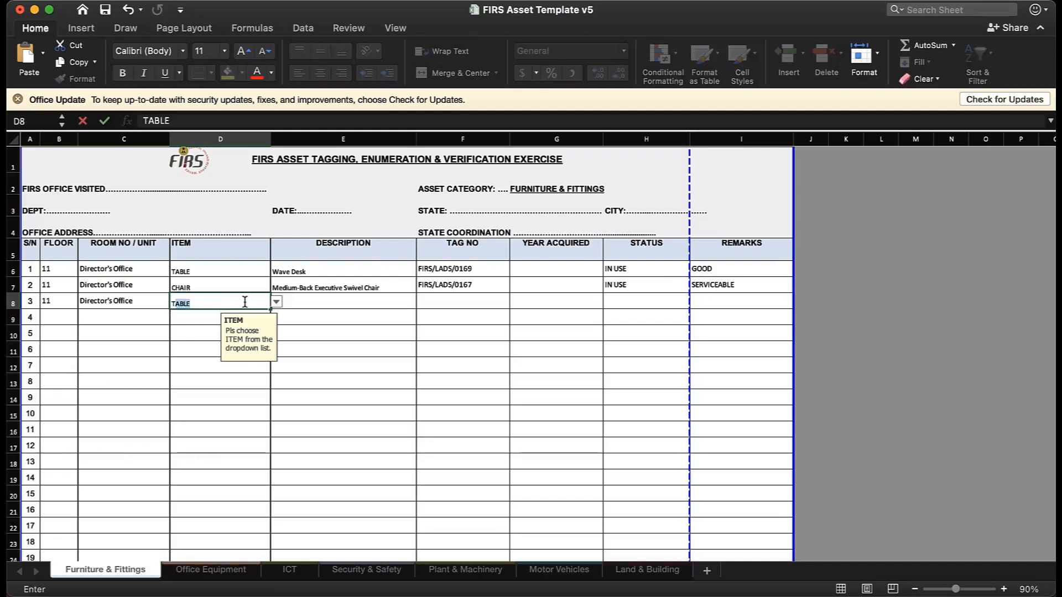
{"action": "key", "text": "BackSpace"}
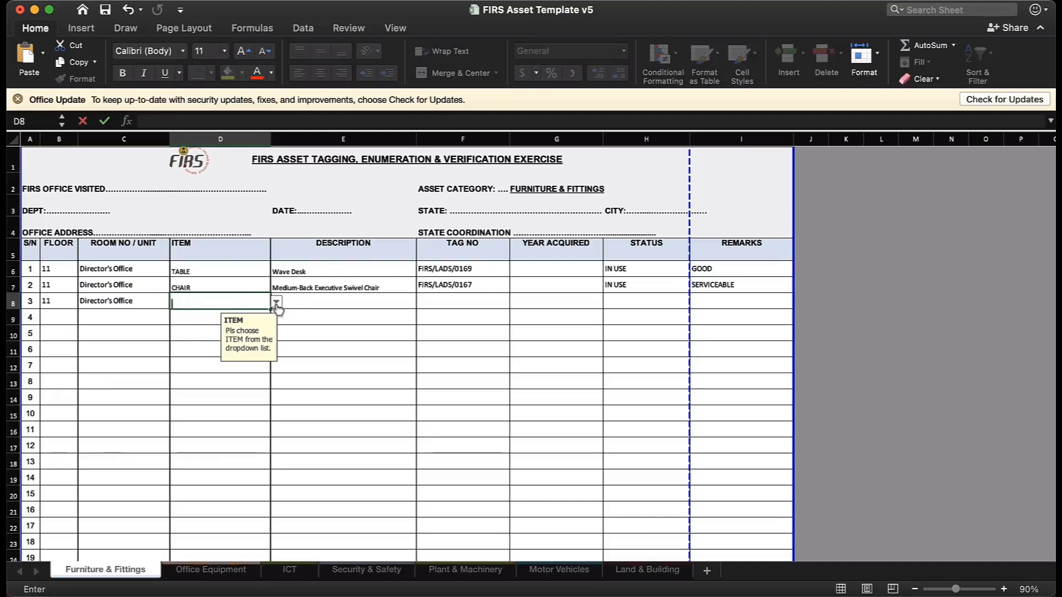
{"action": "type", "text": "CHAIR"}
{"action": "left_click", "coordinate": [277, 305]}
{"action": "left_click", "coordinate": [251, 321]}
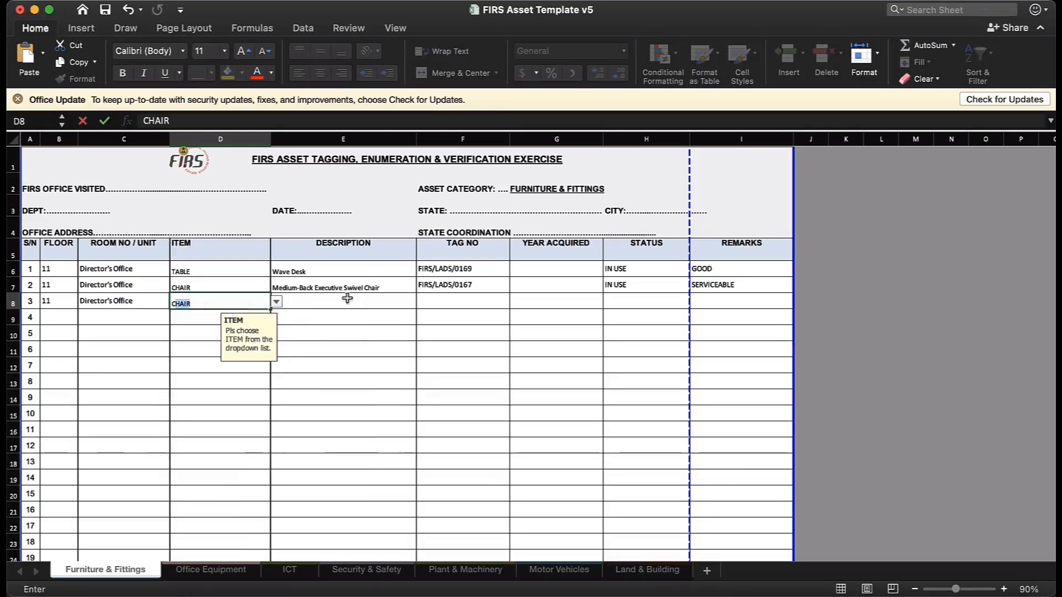
{"action": "left_click", "coordinate": [276, 301]}
{"action": "left_click", "coordinate": [269, 324]}
{"action": "left_click", "coordinate": [230, 386]}
Set the item for serial number 3 to TABLE.
{"action": "left_click", "coordinate": [208, 304]}
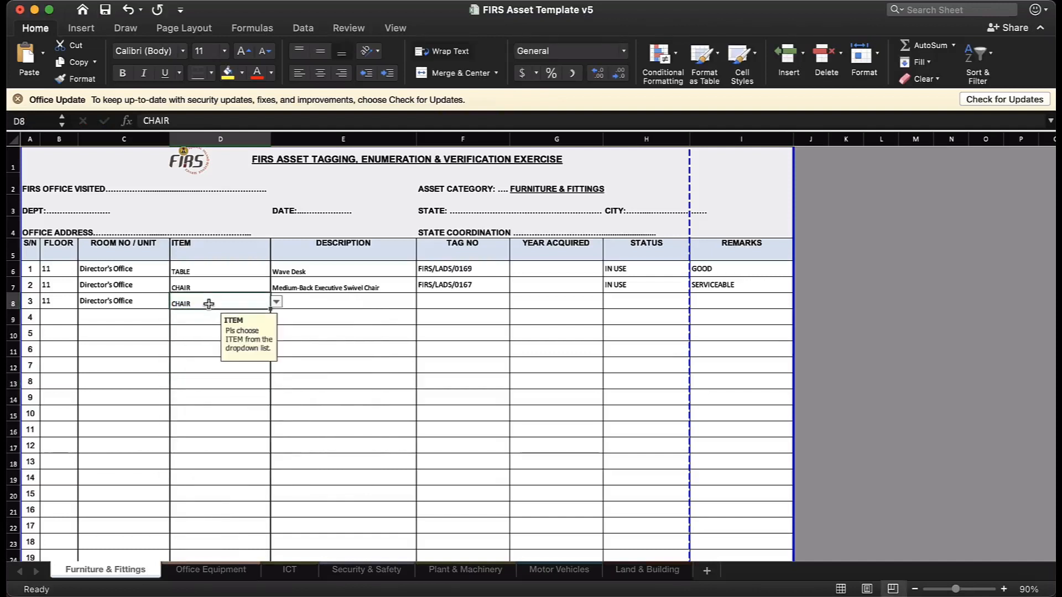
{"action": "type", "text": "TABLE"}
{"action": "left_click", "coordinate": [335, 348]}
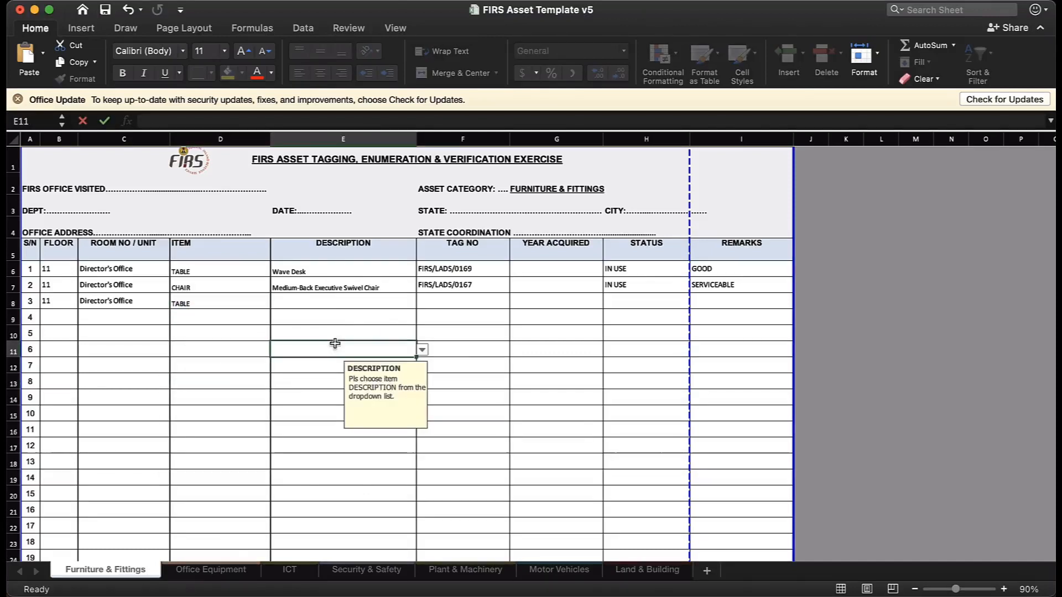
Check the table description options for serial number 3 and apply Clear All to that description cell.
{"action": "left_click", "coordinate": [340, 303]}
{"action": "left_click", "coordinate": [422, 303]}
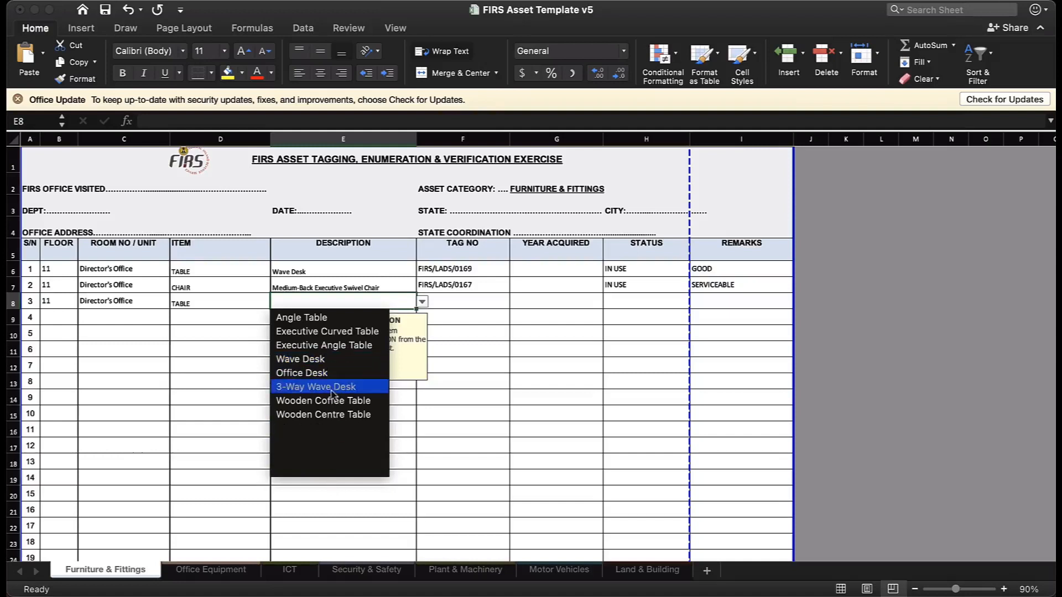
{"action": "key", "text": "Escape"}
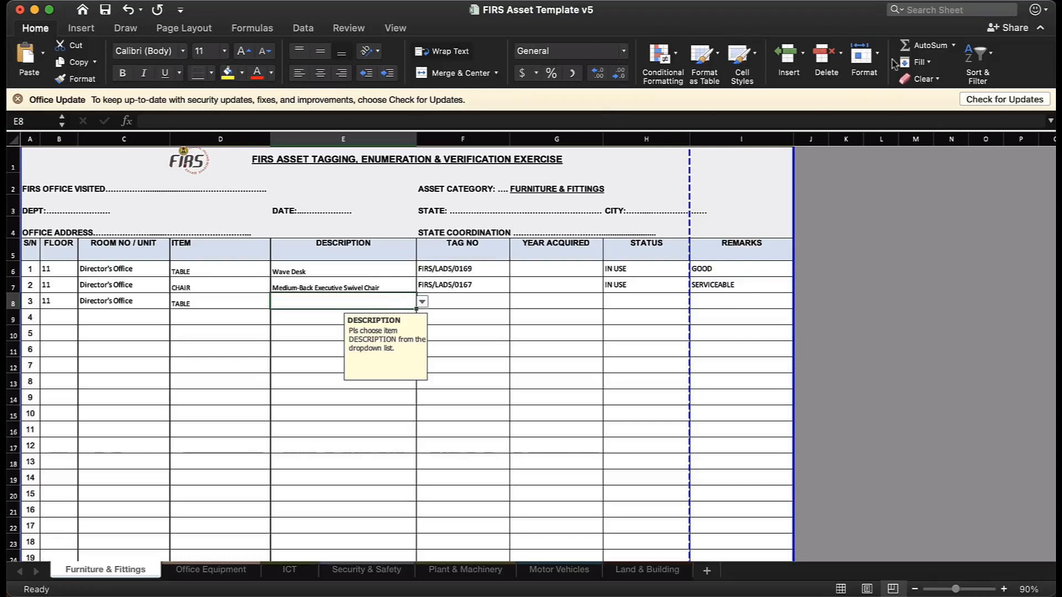
{"action": "left_click", "coordinate": [937, 79]}
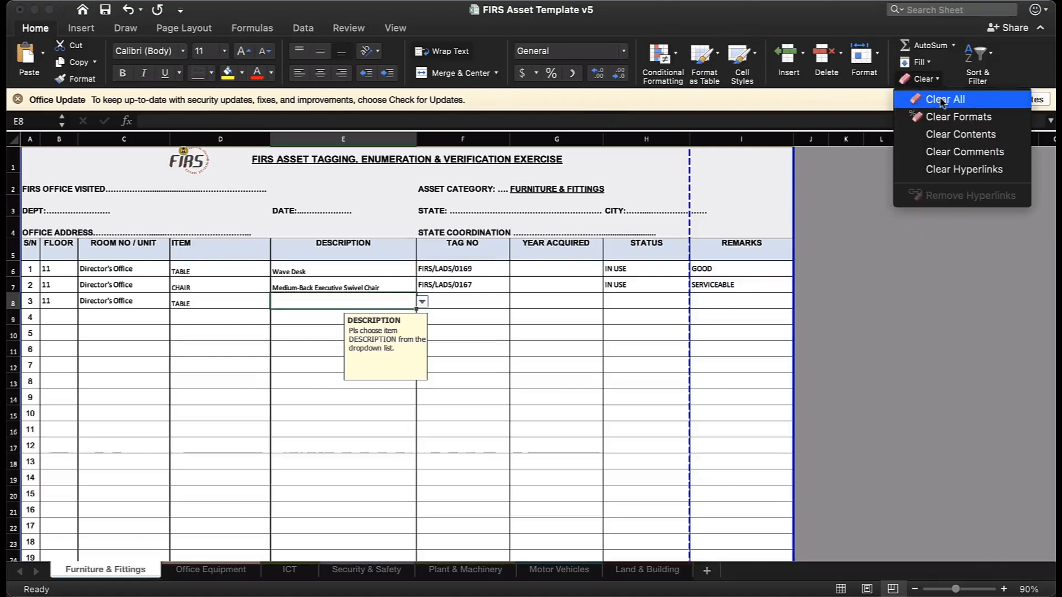
{"action": "left_click", "coordinate": [946, 100]}
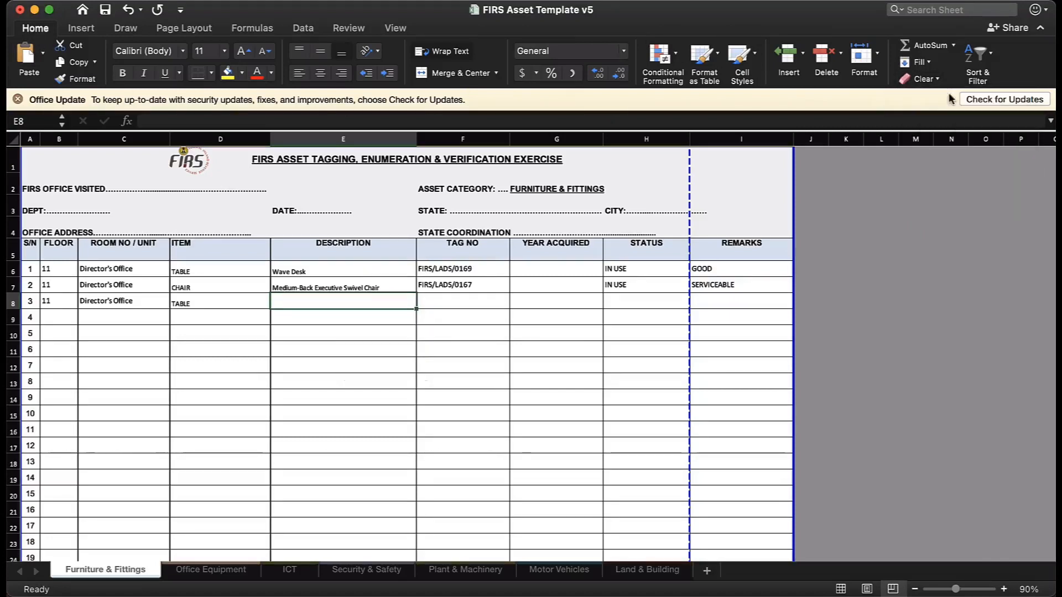
Enter Short Wave Desk as the custom description of the table with serial number 3.
{"action": "left_click", "coordinate": [246, 302]}
{"action": "left_click", "coordinate": [313, 305]}
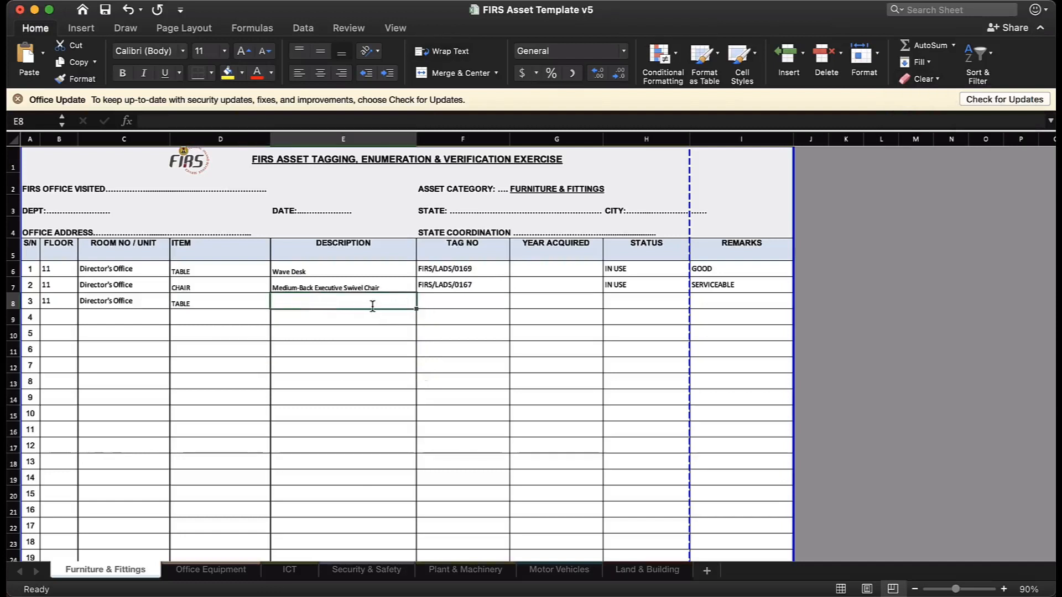
{"action": "type", "text": "SHORT"}
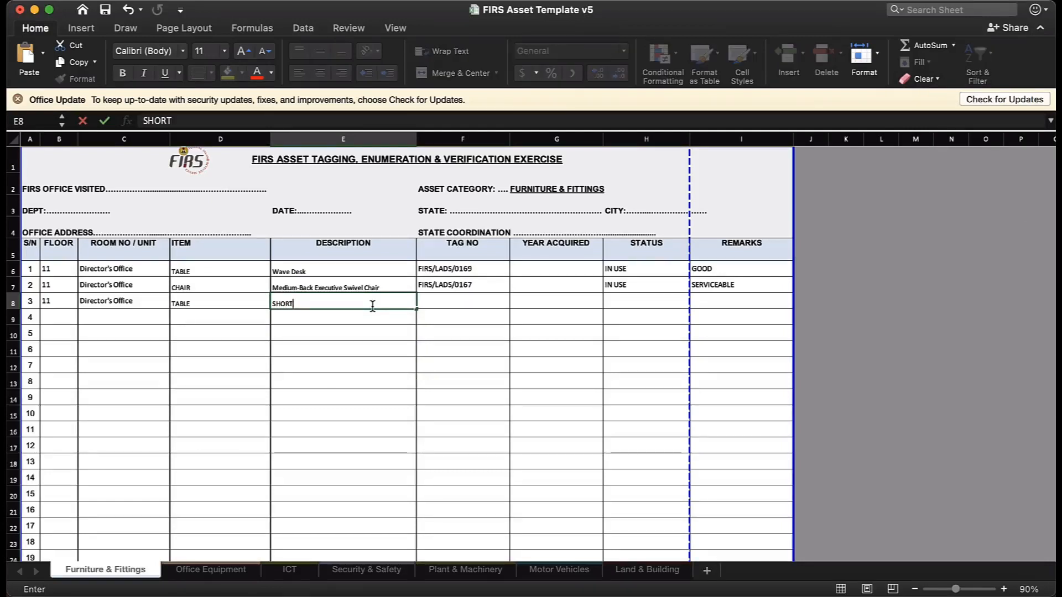
{"action": "key", "text": "BackSpace"}
{"action": "key", "text": "BackSpace"}
{"action": "key", "text": "BackSpace"}
{"action": "key", "text": "BackSpace"}
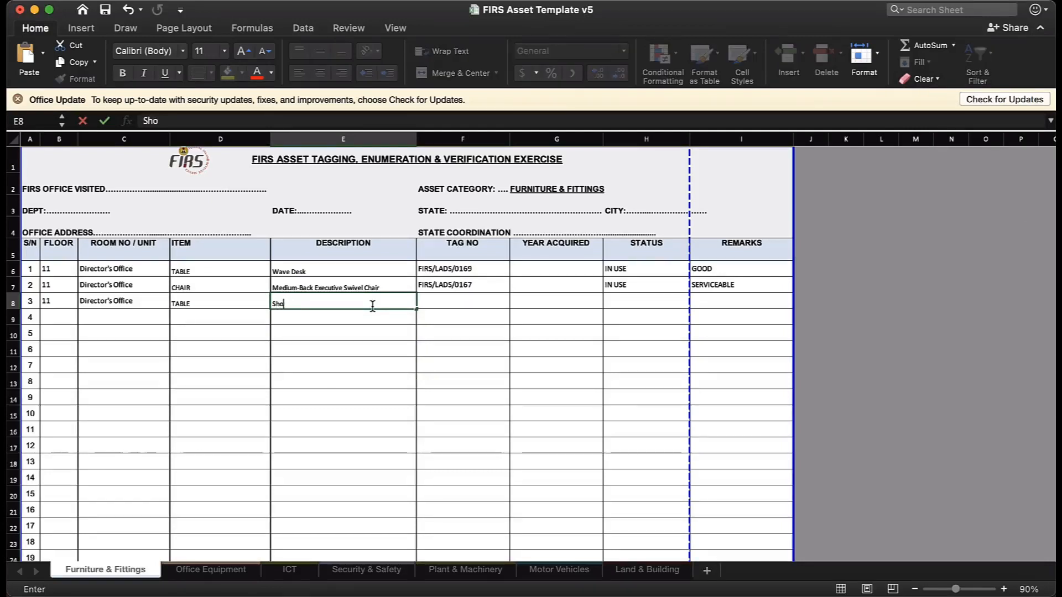
{"action": "type", "text": "hort Wav"}
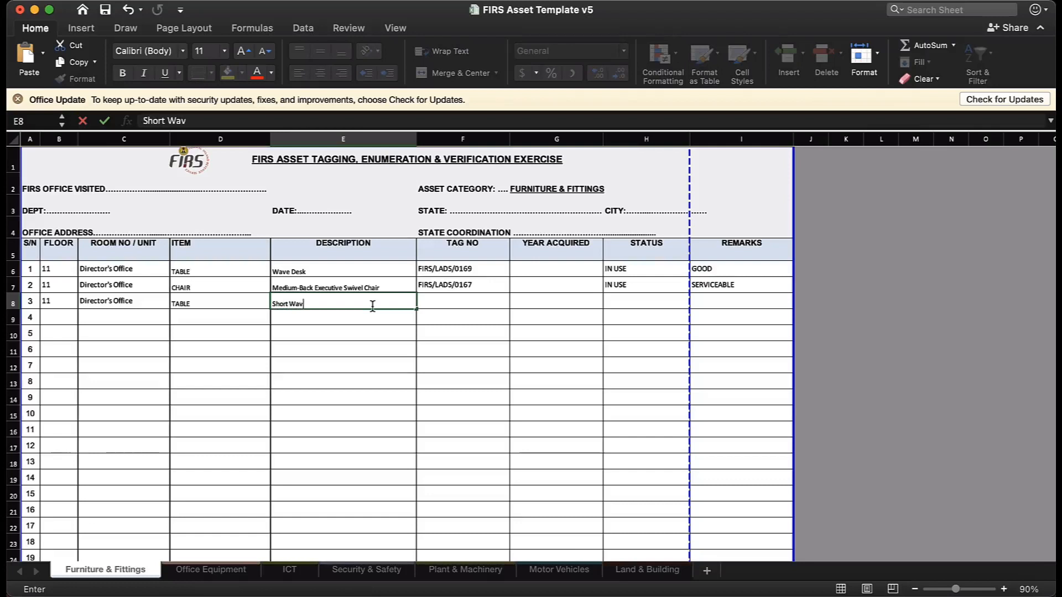
{"action": "type", "text": "e Desk"}
{"action": "key", "text": "Return"}
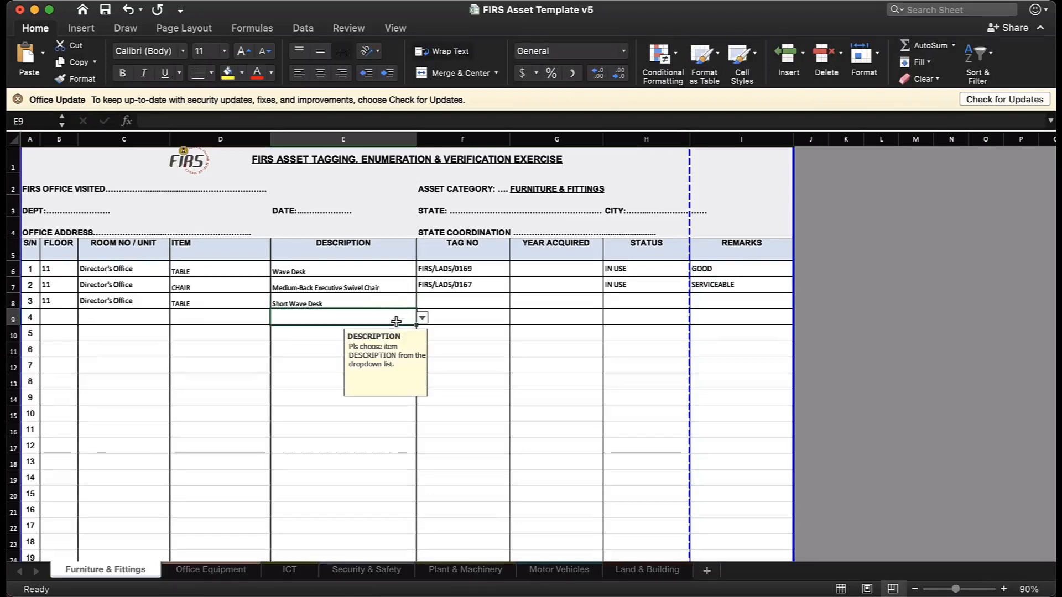
Check which description cells for serial numbers 1 to 5 offer a dropdown list.
{"action": "left_click", "coordinate": [402, 298]}
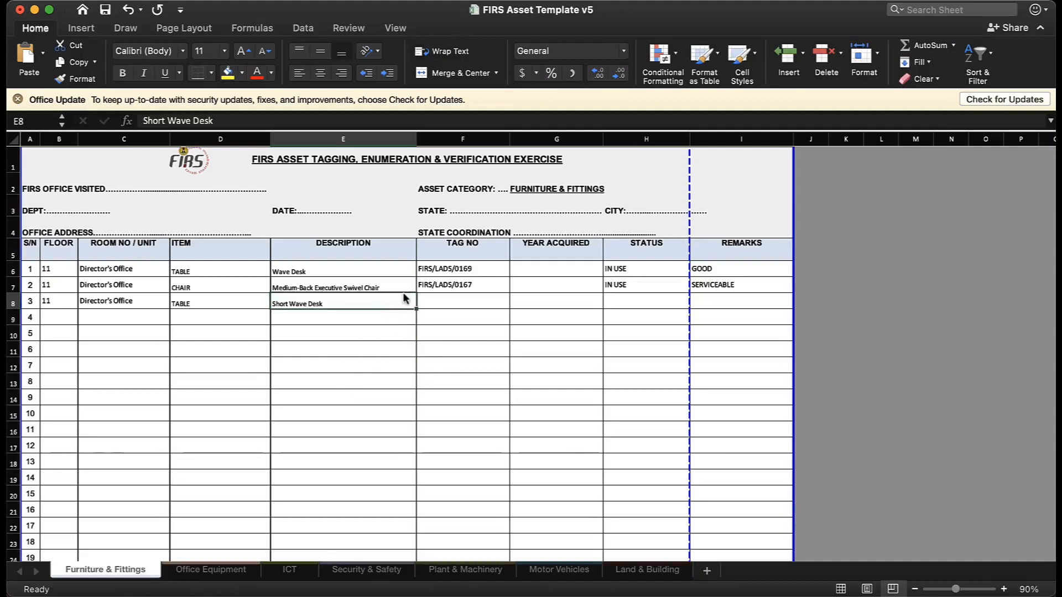
{"action": "left_click", "coordinate": [402, 285]}
{"action": "left_click", "coordinate": [402, 270]}
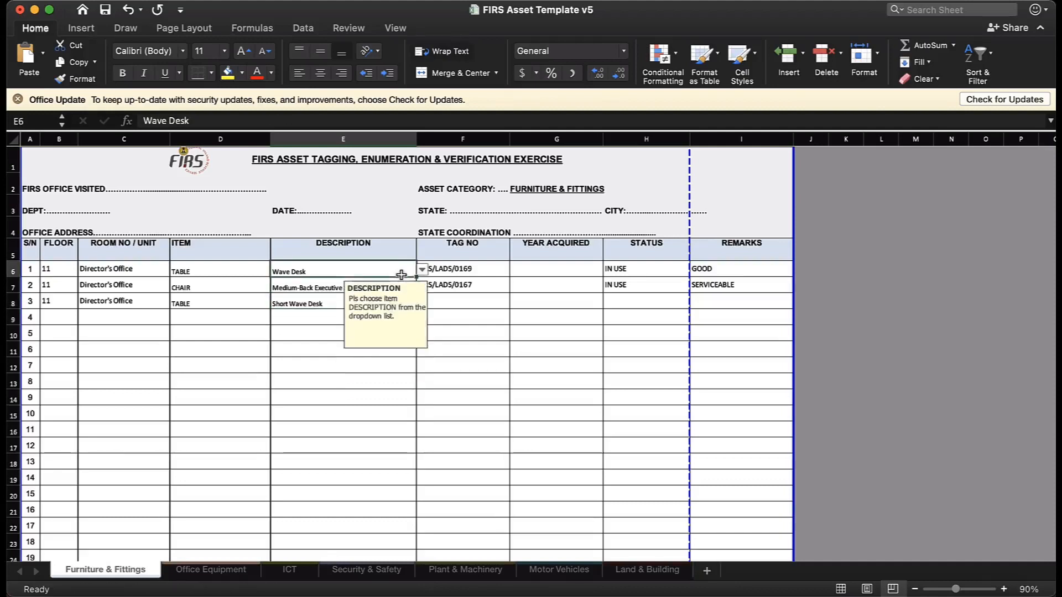
{"action": "left_click", "coordinate": [333, 282]}
{"action": "left_click", "coordinate": [313, 320]}
{"action": "left_click", "coordinate": [311, 338]}
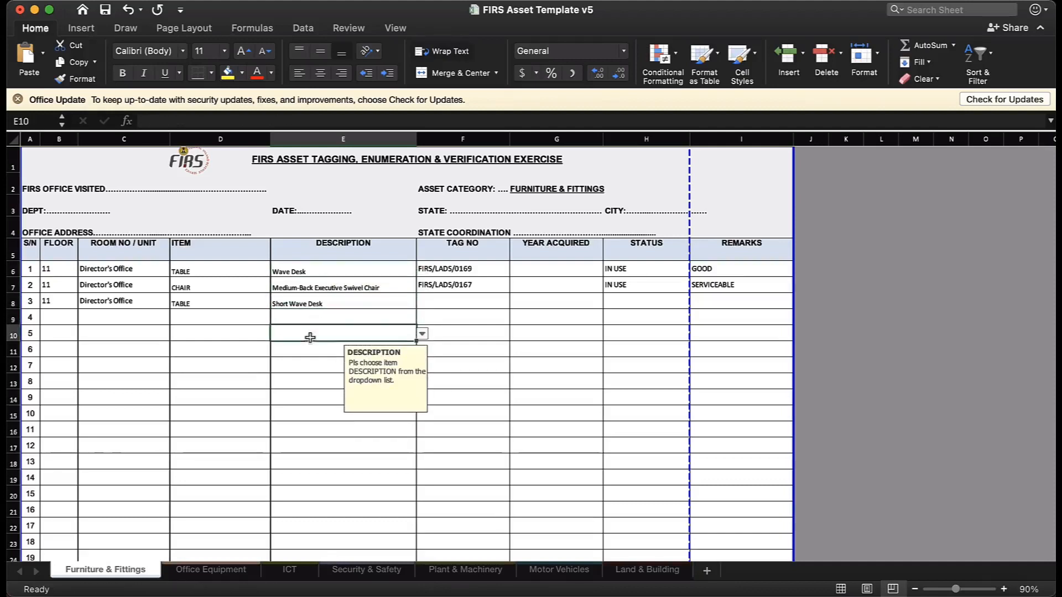
Look through the Office Equipment, ICT and Security & Safety sheets, including the serial number and staff IR number columns on ICT.
{"action": "left_click", "coordinate": [306, 362]}
{"action": "left_click", "coordinate": [326, 304]}
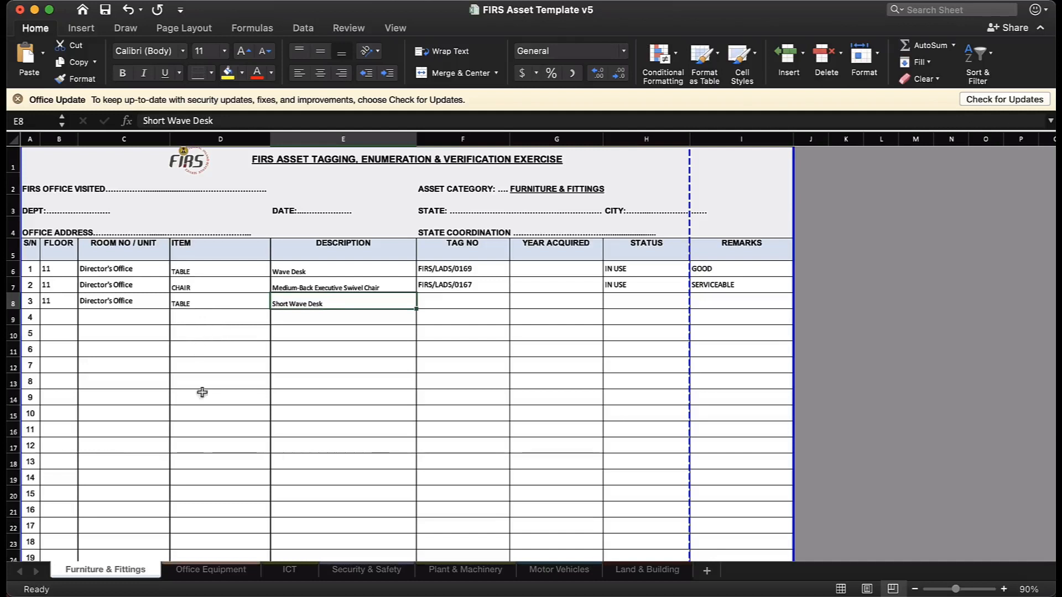
{"action": "left_click", "coordinate": [194, 575]}
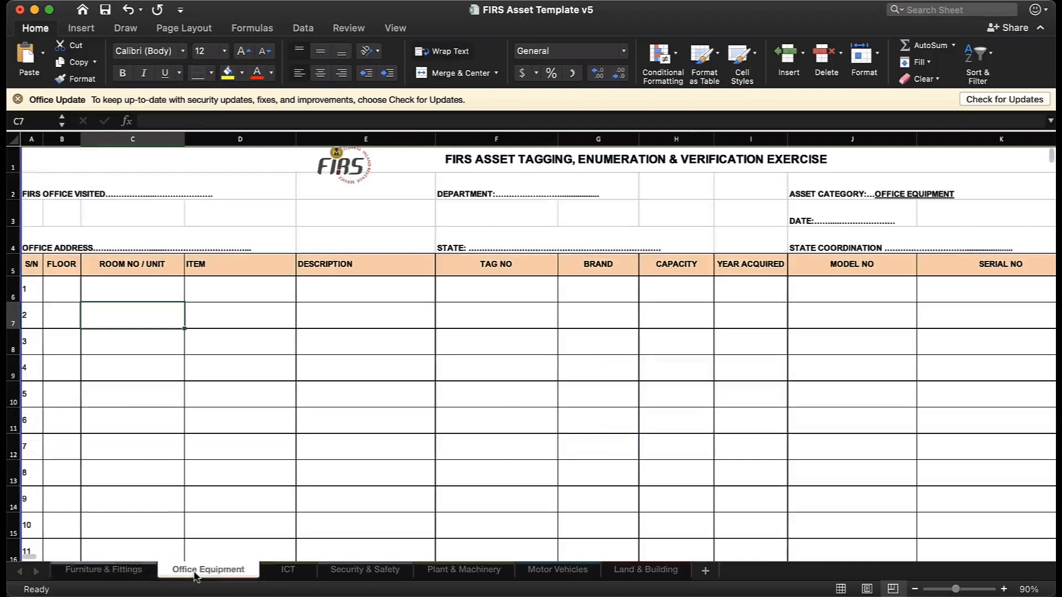
{"action": "left_click", "coordinate": [287, 570]}
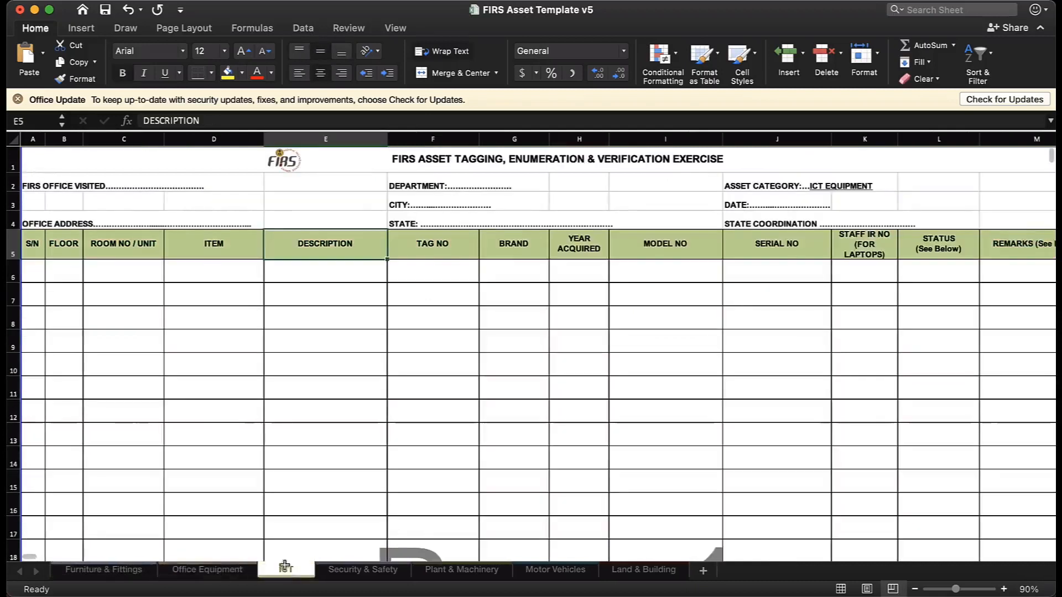
{"action": "left_click", "coordinate": [716, 288]}
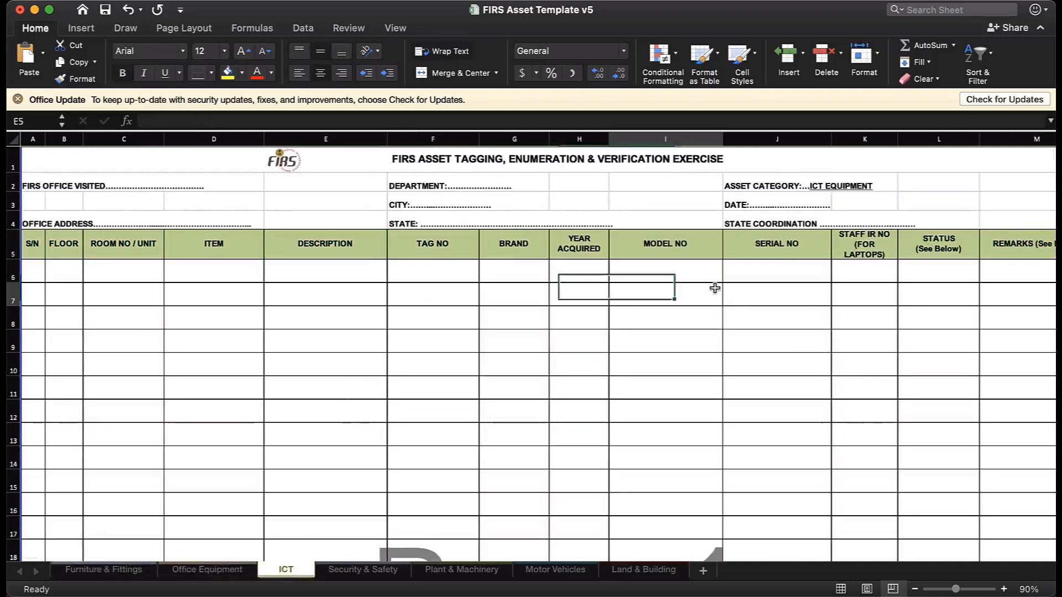
{"action": "left_click", "coordinate": [775, 293]}
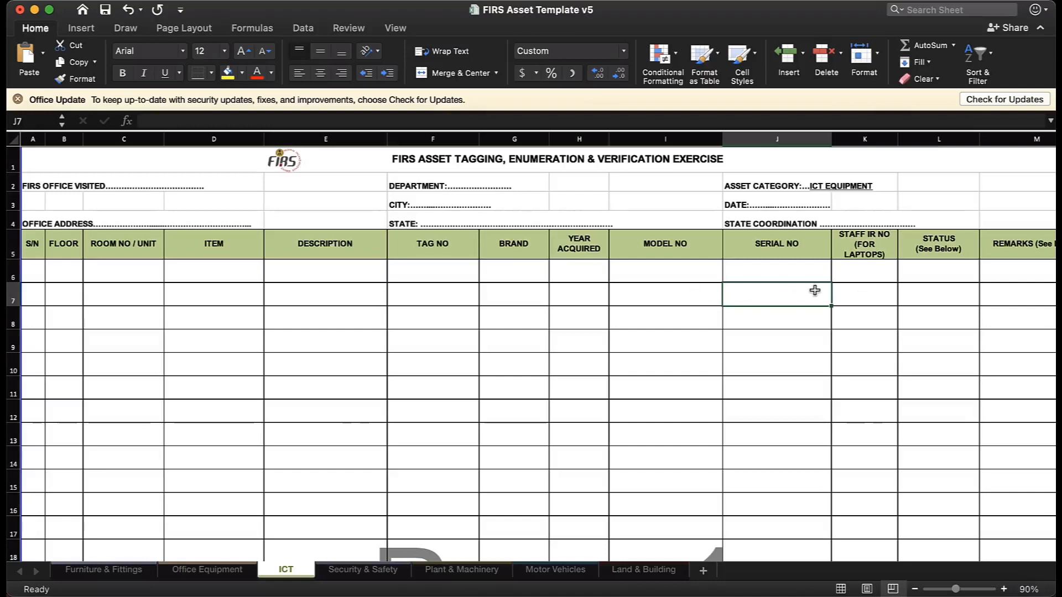
{"action": "left_click", "coordinate": [883, 296]}
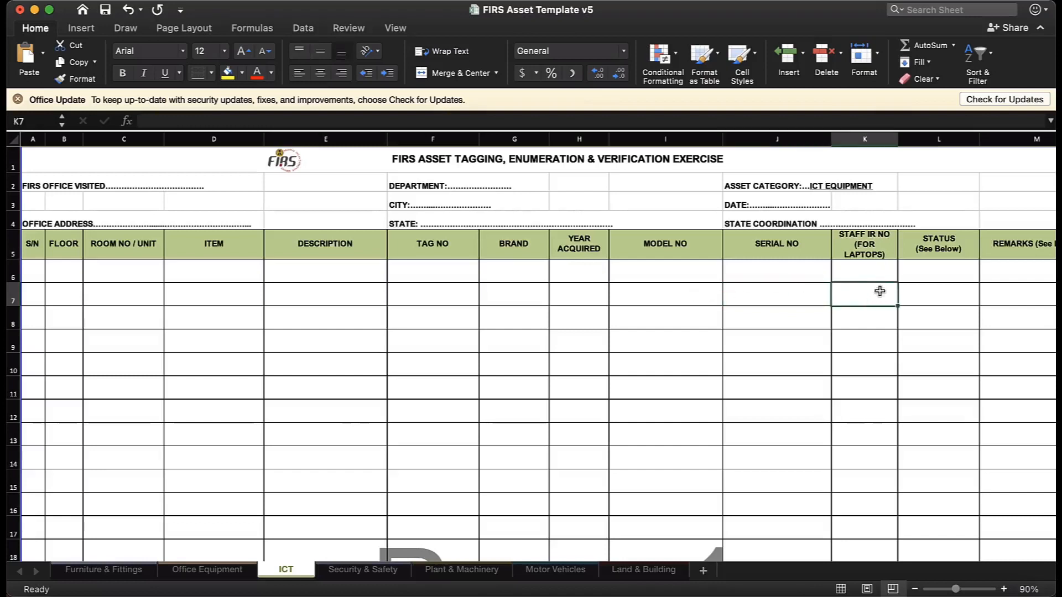
{"action": "left_click", "coordinate": [350, 570]}
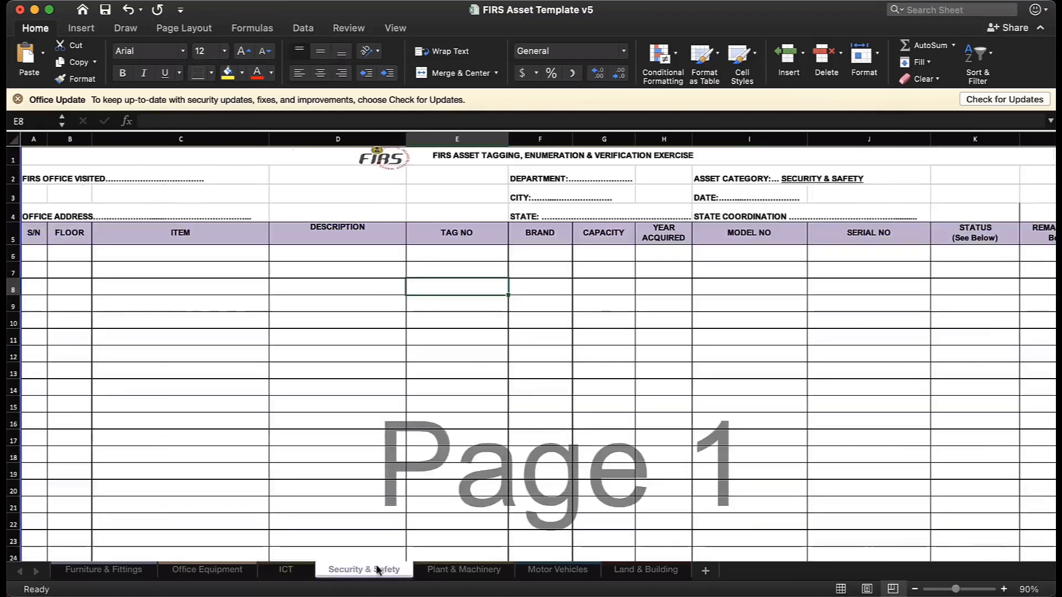
On the Office Equipment sheet, enter floor 12 for serial numbers 1 and 2 and delete the floor entry of serial number 2.
{"action": "left_click", "coordinate": [213, 571]}
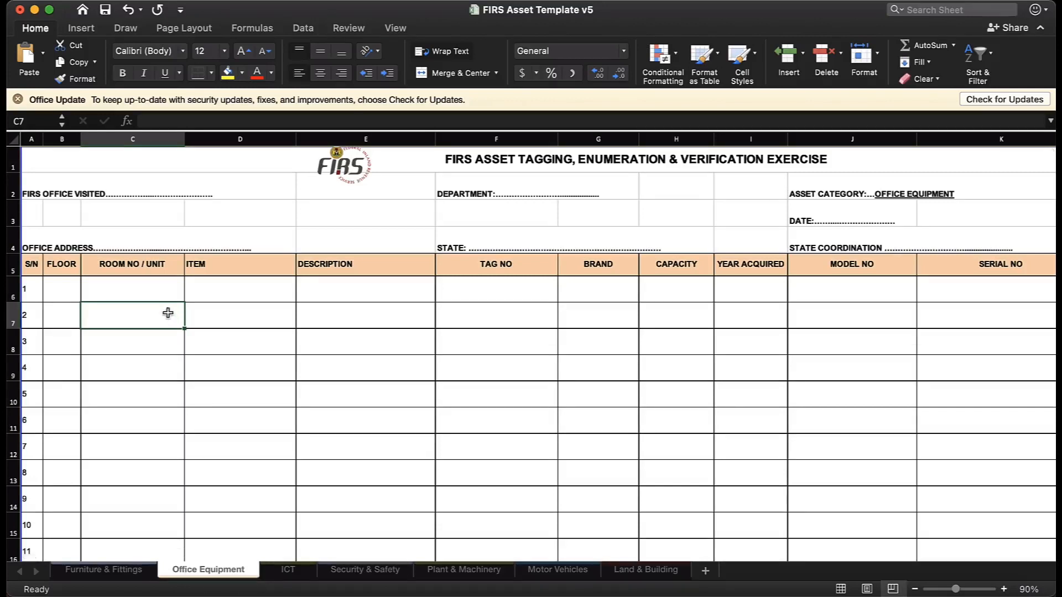
{"action": "left_click", "coordinate": [65, 313]}
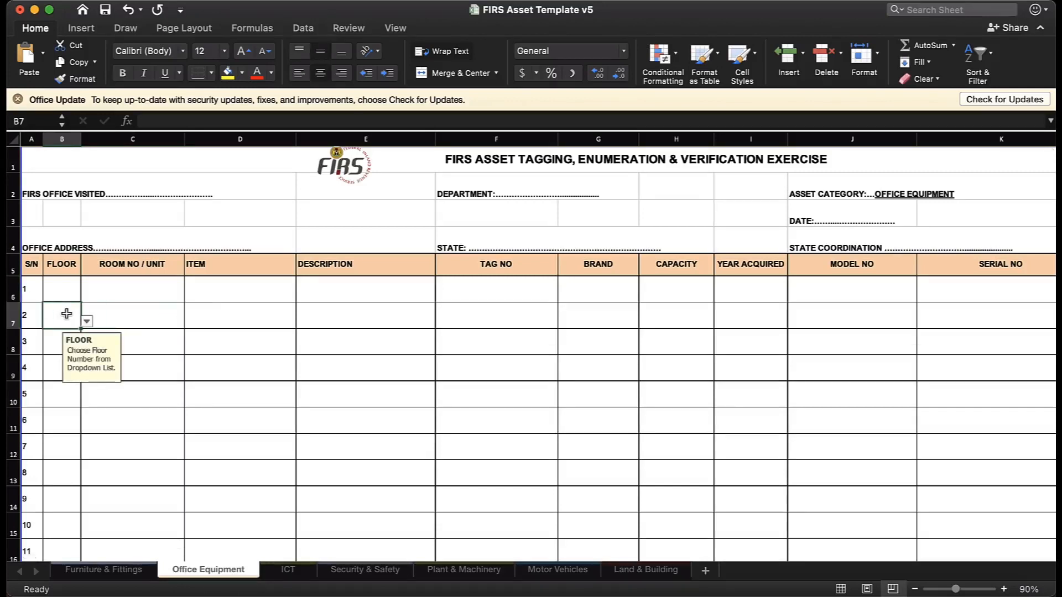
{"action": "type", "text": "12"}
{"action": "key", "text": "Tab"}
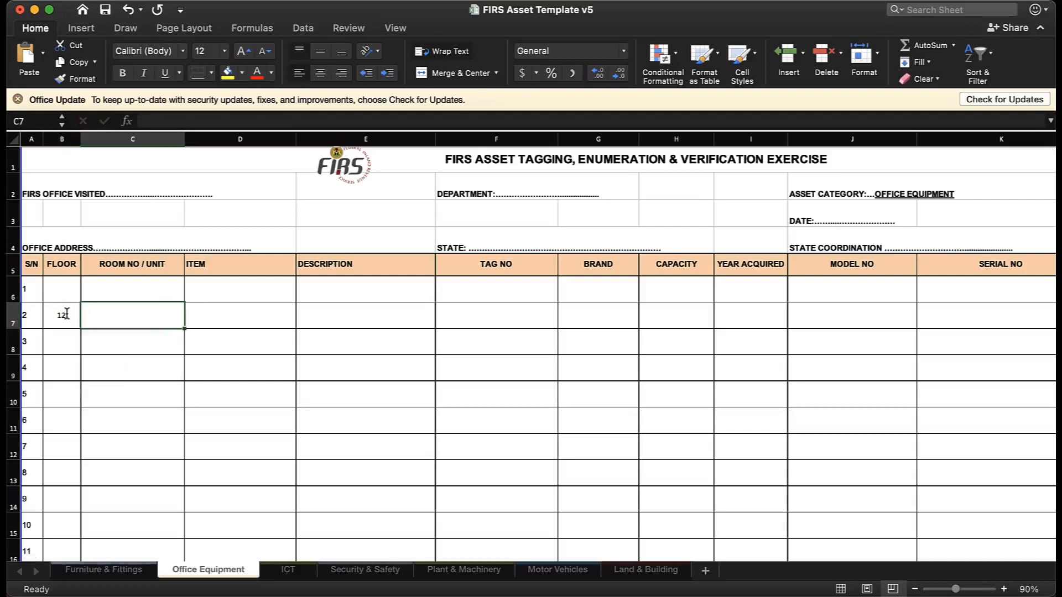
{"action": "left_click", "coordinate": [61, 285]}
{"action": "type", "text": "12"}
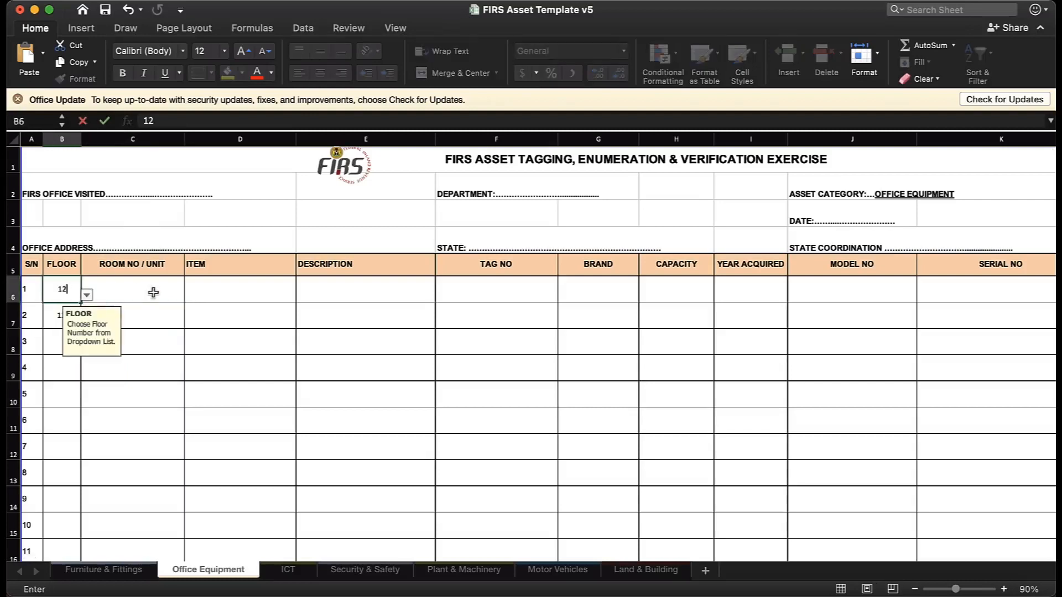
{"action": "left_click", "coordinate": [153, 293]}
{"action": "left_click", "coordinate": [64, 316]}
{"action": "key", "text": "Delete"}
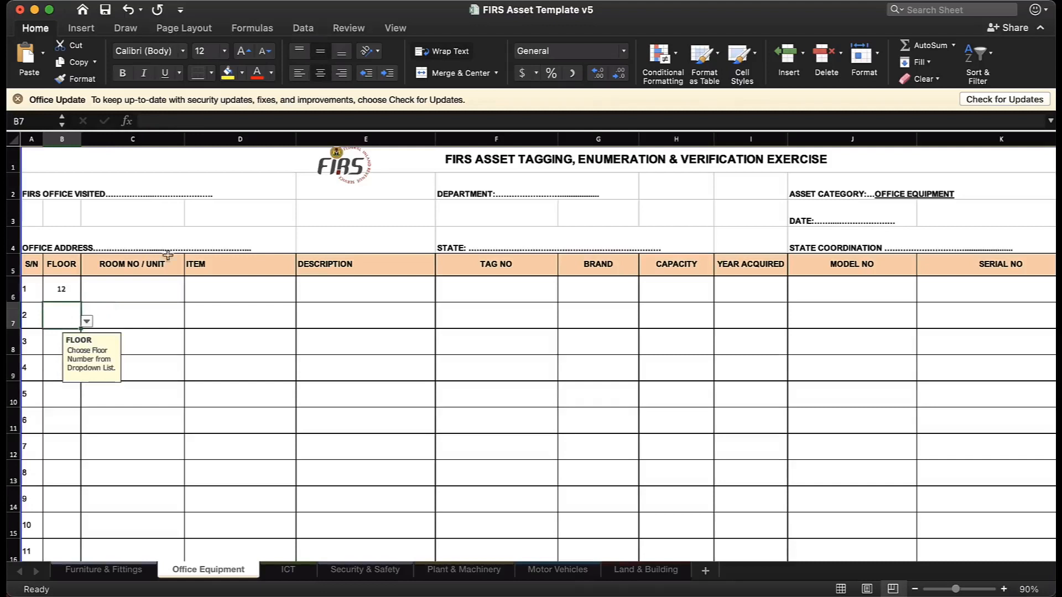
Enter Chairman's Office as the room/unit for serial number 1 on the Office Equipment sheet.
{"action": "left_click", "coordinate": [150, 288]}
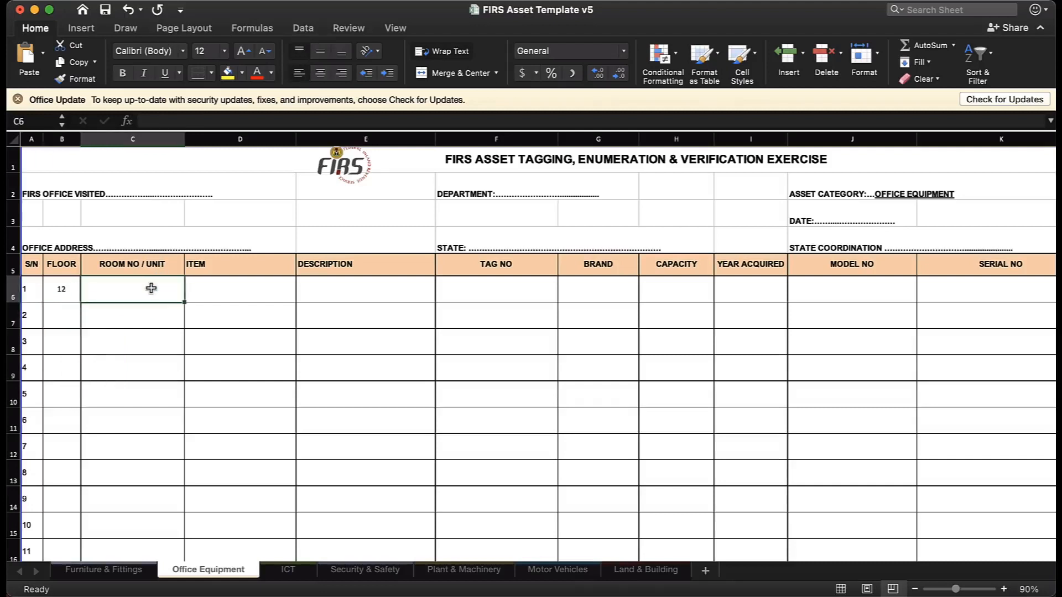
{"action": "type", "text": "Chai"}
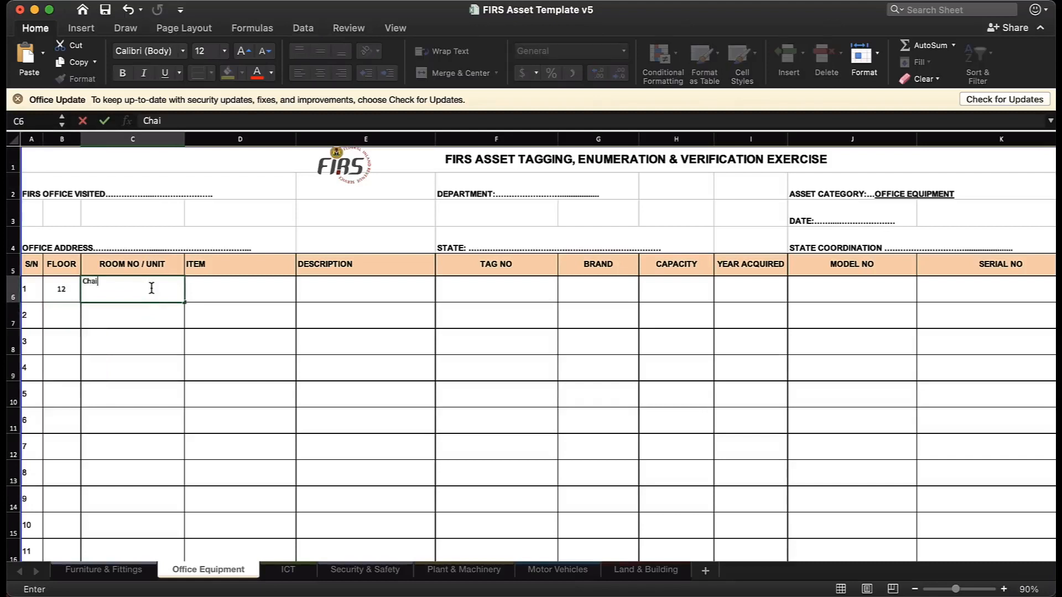
{"action": "type", "text": "rman's Office"}
{"action": "key", "text": "Tab"}
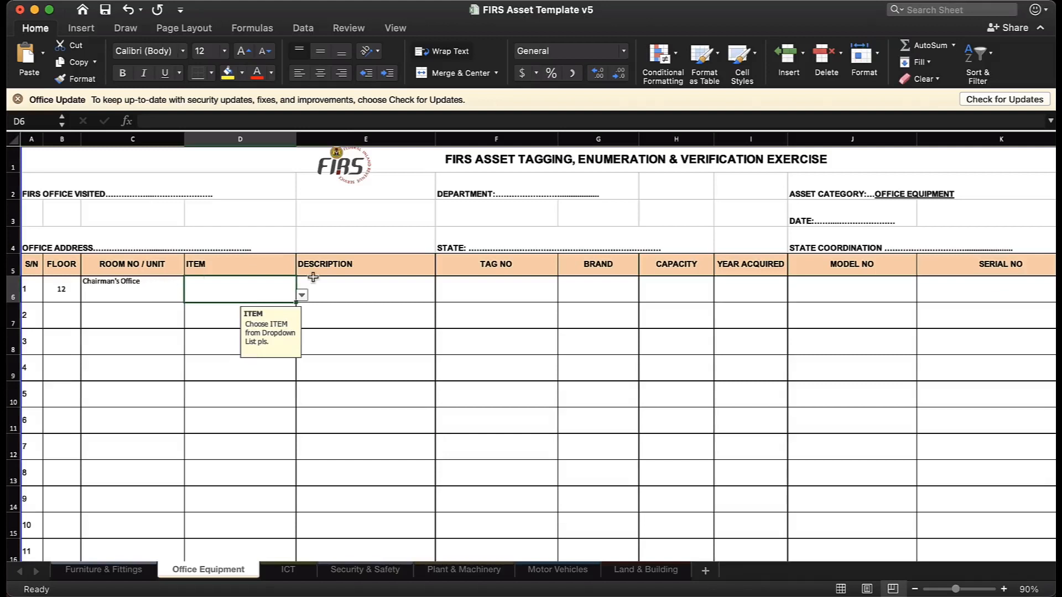
Look through all item options in the dropdown list for serial number 1, without choosing one.
{"action": "left_click", "coordinate": [301, 295]}
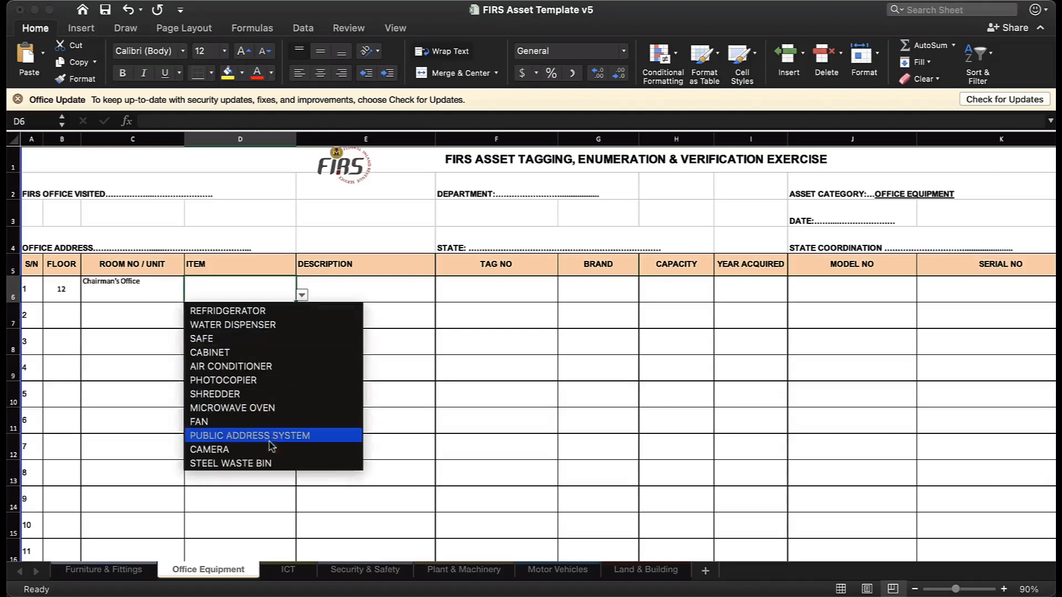
{"action": "scroll", "coordinate": [287, 412], "scroll_direction": "down", "scroll_amount": 4}
{"action": "scroll", "coordinate": [268, 414], "scroll_direction": "up", "scroll_amount": 4}
{"action": "scroll", "coordinate": [267, 413], "scroll_direction": "down", "scroll_amount": 4}
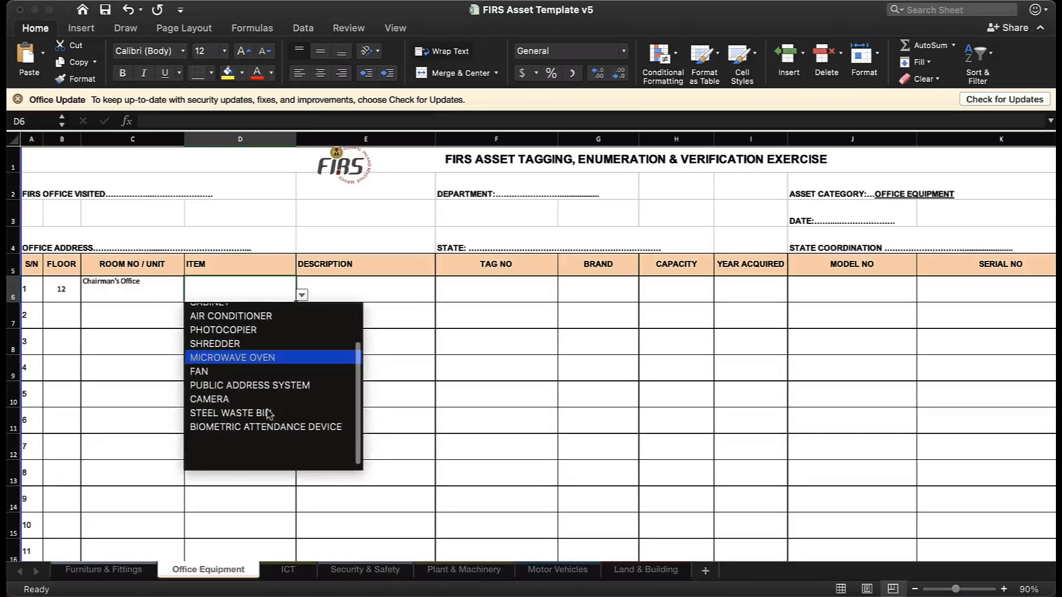
{"action": "scroll", "coordinate": [267, 413], "scroll_direction": "up", "scroll_amount": 4}
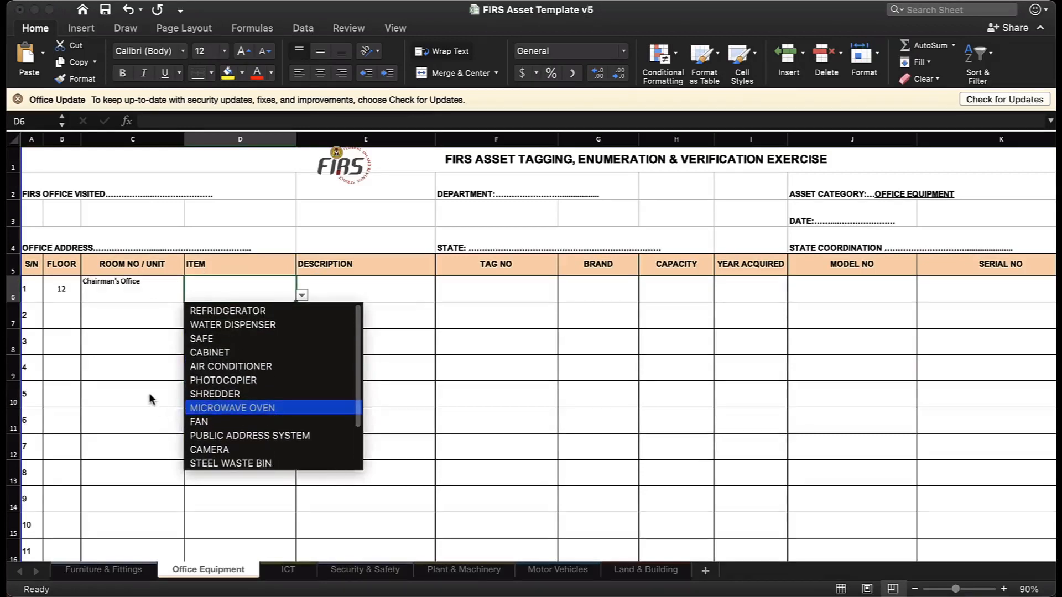
{"action": "scroll", "coordinate": [155, 404], "scroll_direction": "down", "scroll_amount": 1}
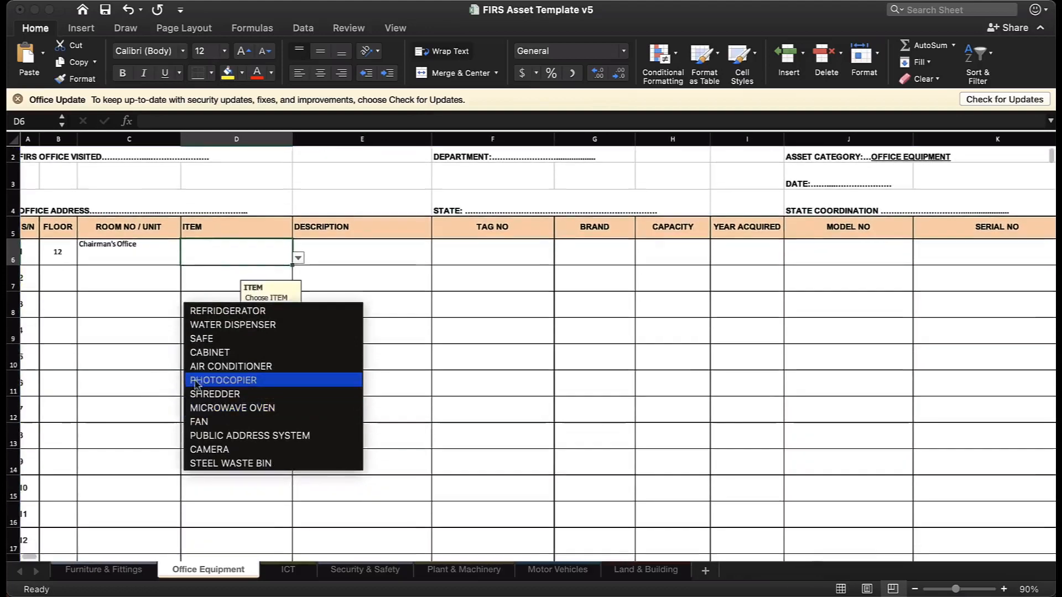
{"action": "scroll", "coordinate": [248, 423], "scroll_direction": "down", "scroll_amount": 2}
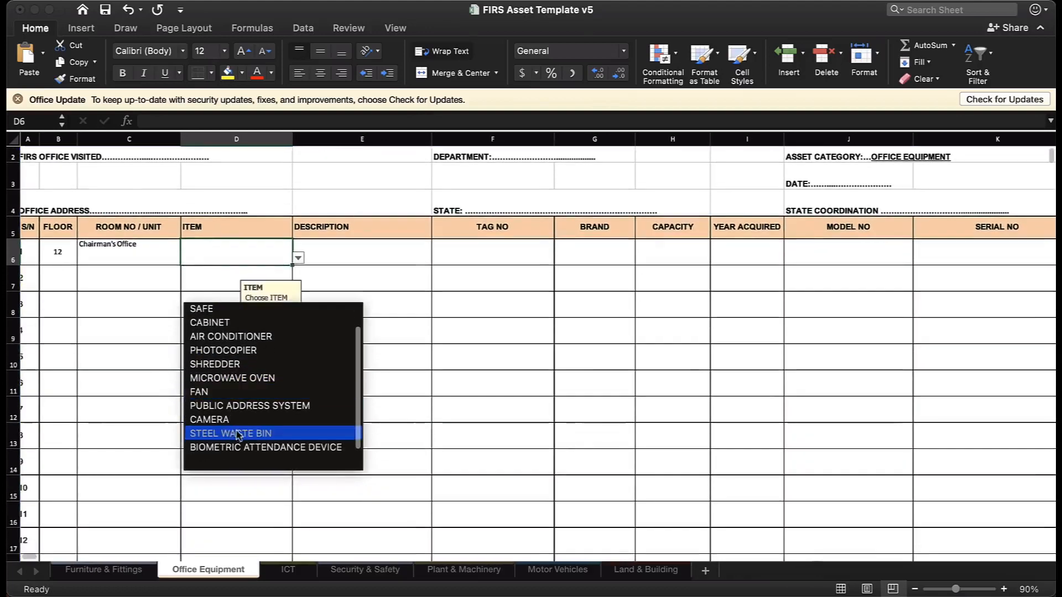
{"action": "left_click", "coordinate": [134, 371]}
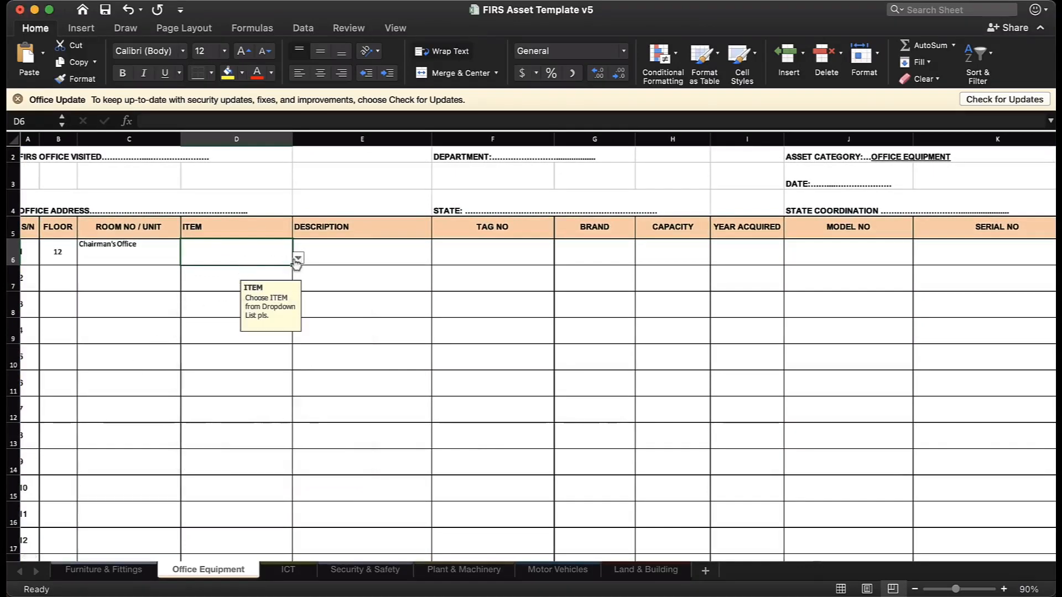
Try removing the dropdown list from the item cell of serial number 1 with Clear Formats, and check the cell.
{"action": "left_click", "coordinate": [940, 81]}
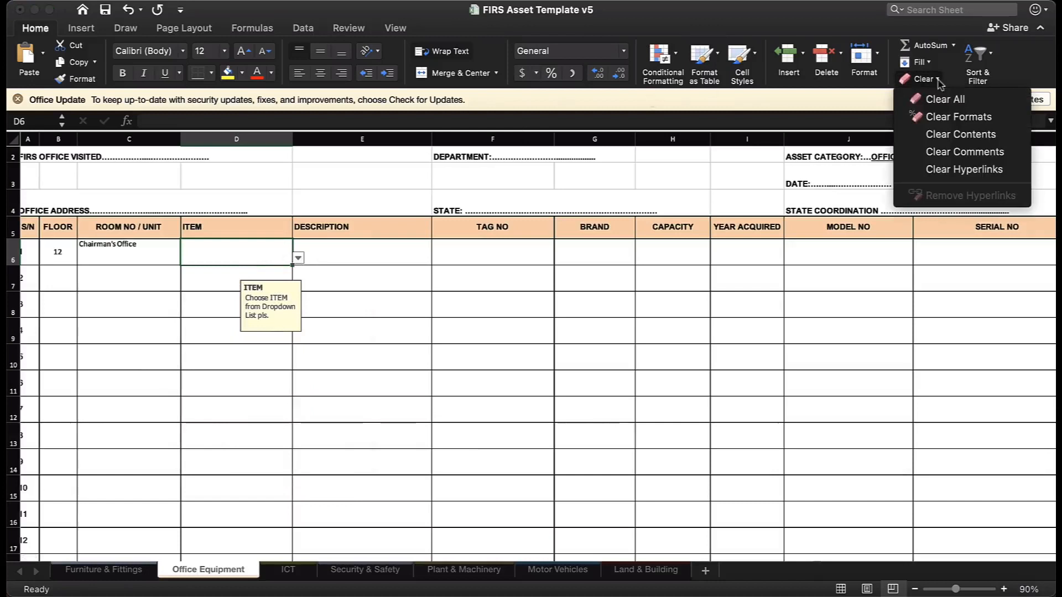
{"action": "left_click", "coordinate": [946, 116]}
{"action": "left_click", "coordinate": [360, 263]}
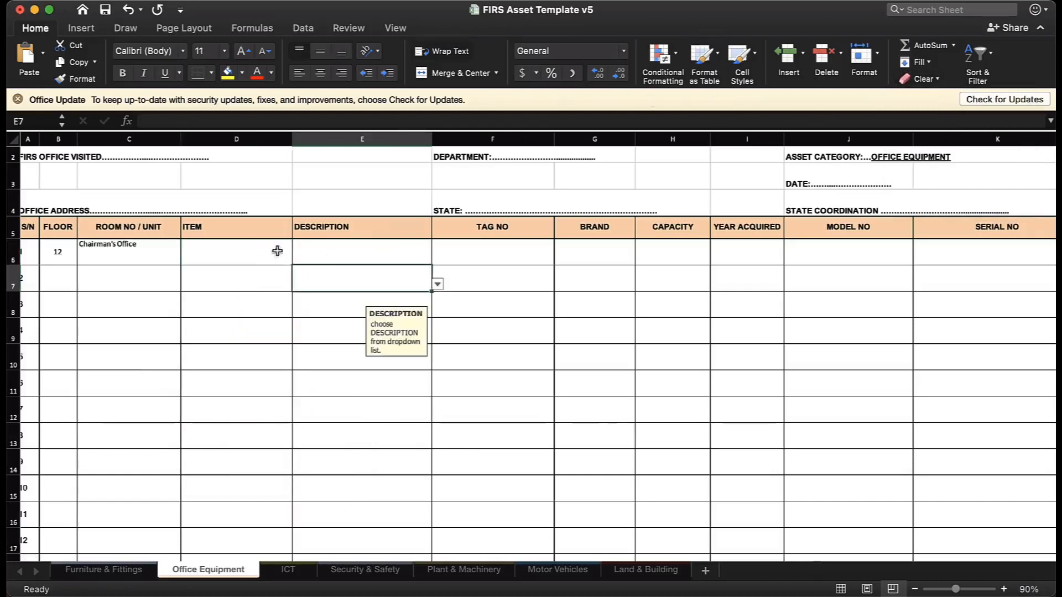
{"action": "left_click", "coordinate": [261, 247]}
{"action": "left_click", "coordinate": [299, 258]}
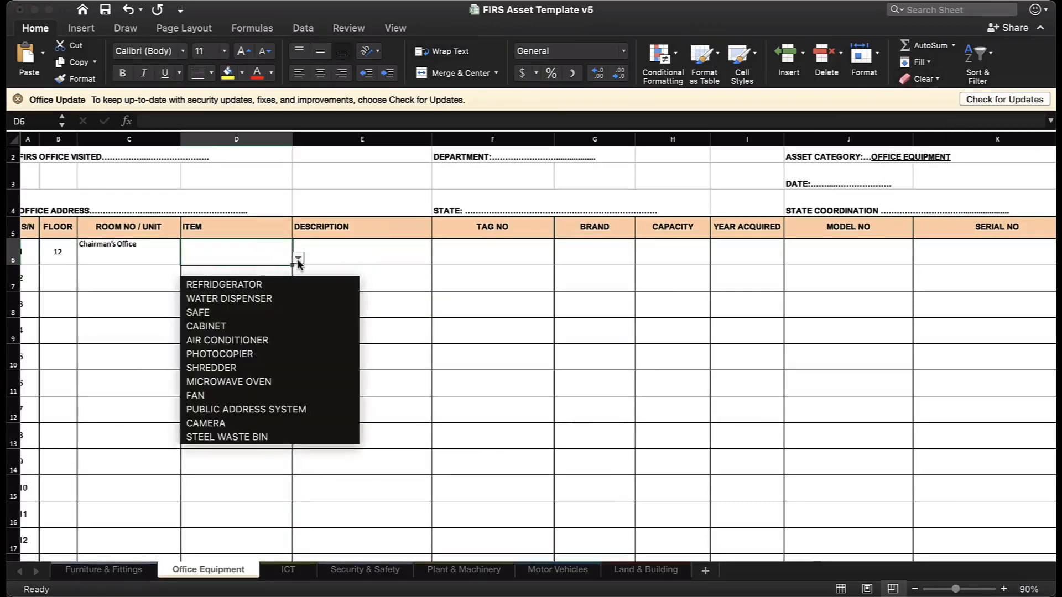
{"action": "left_click", "coordinate": [299, 258]}
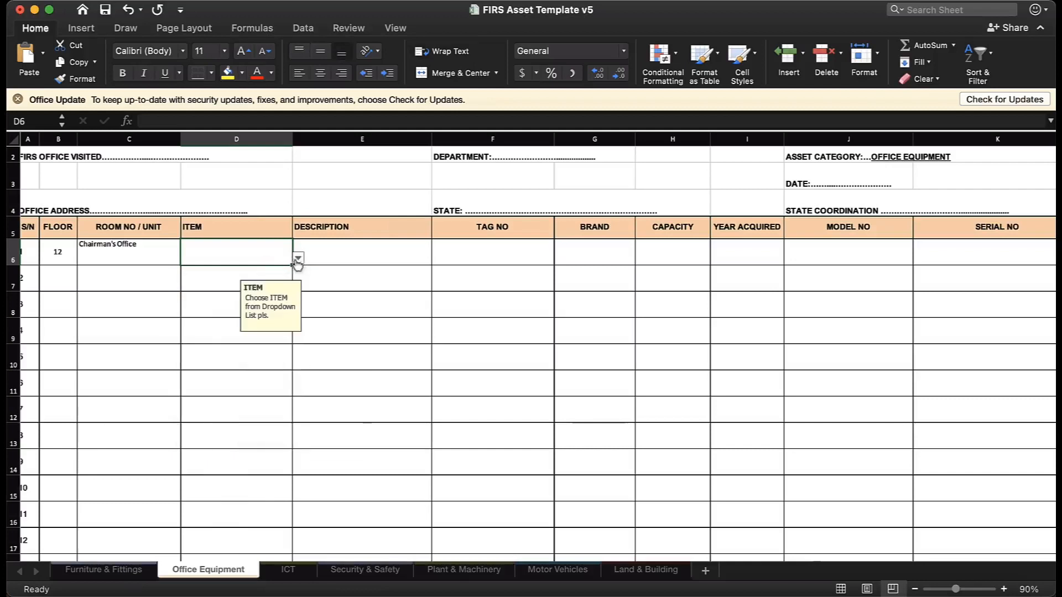
Apply Clear All to the item cell of serial number 1 and enter SCENTING DEVICE as a custom item.
{"action": "left_click", "coordinate": [920, 79]}
{"action": "left_click", "coordinate": [946, 98]}
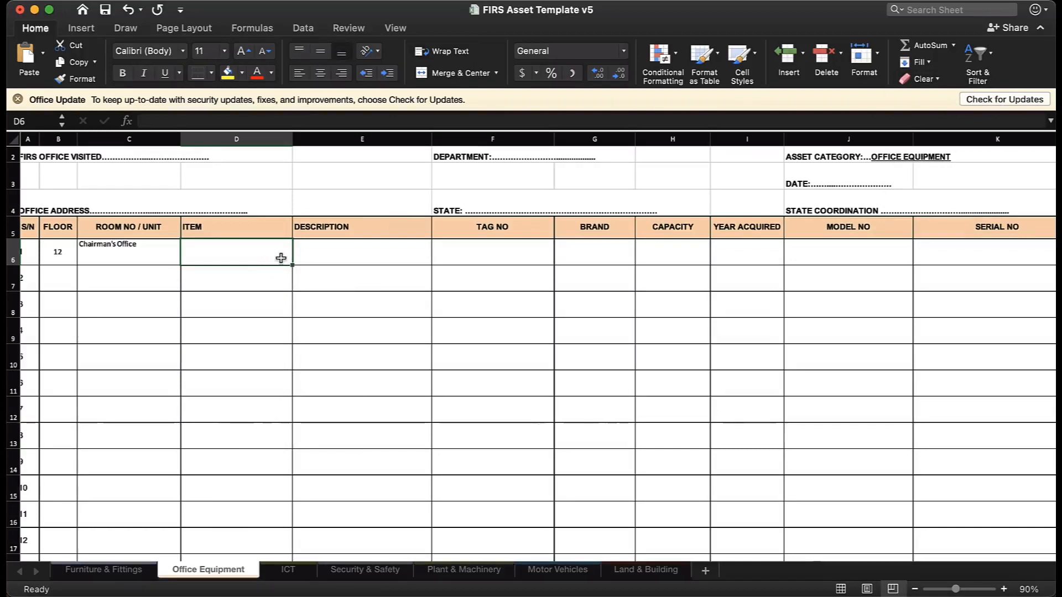
{"action": "type", "text": "Sc"}
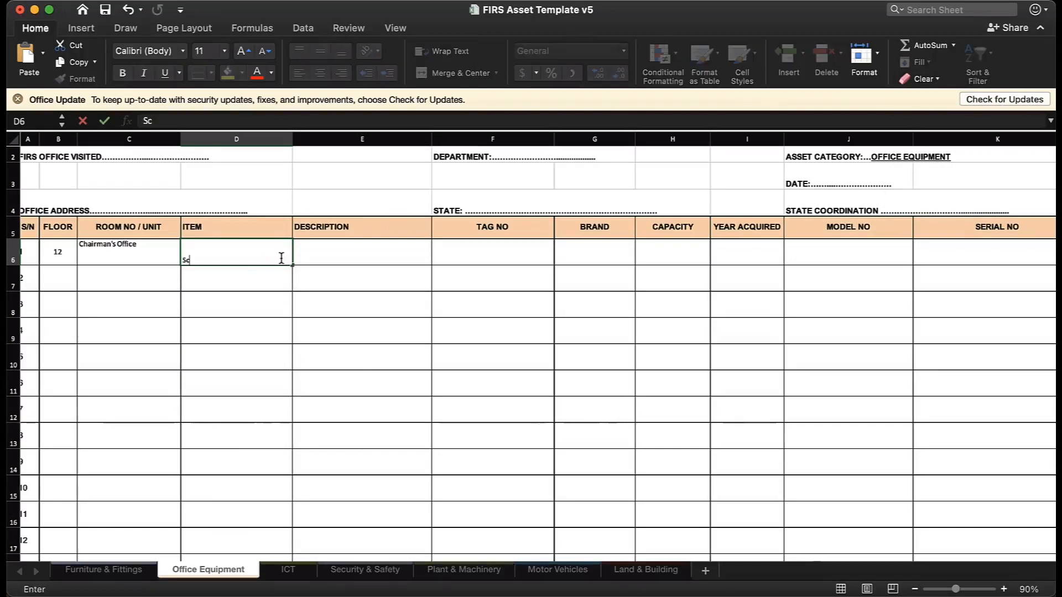
{"action": "type", "text": "ent"}
{"action": "key", "text": "BackSpace"}
{"action": "key", "text": "BackSpace"}
{"action": "key", "text": "BackSpace"}
{"action": "key", "text": "BackSpace"}
{"action": "type", "text": "CENTING DEVICE"}
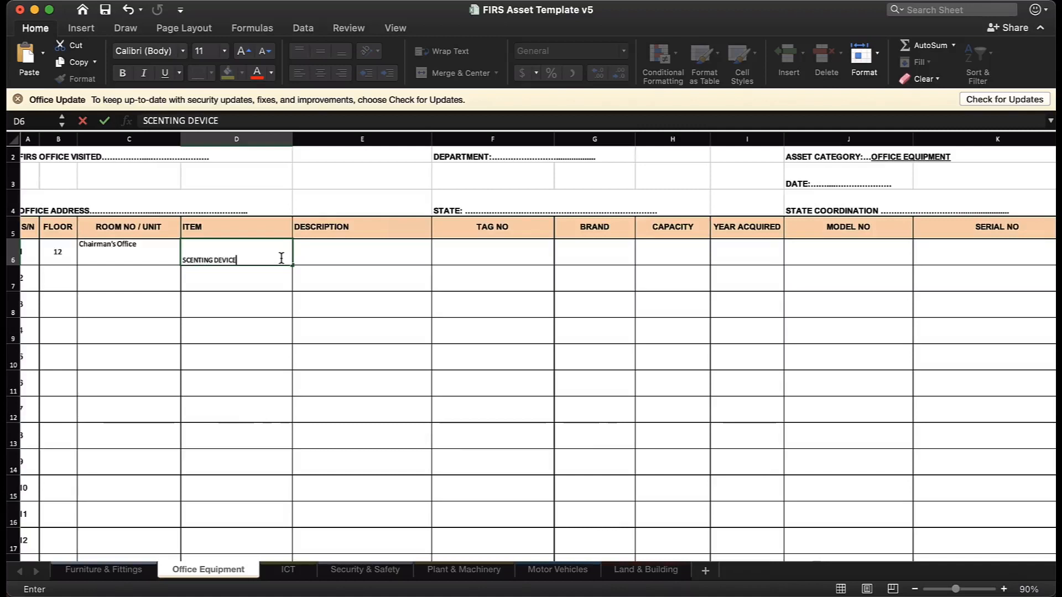
{"action": "key", "text": "Tab"}
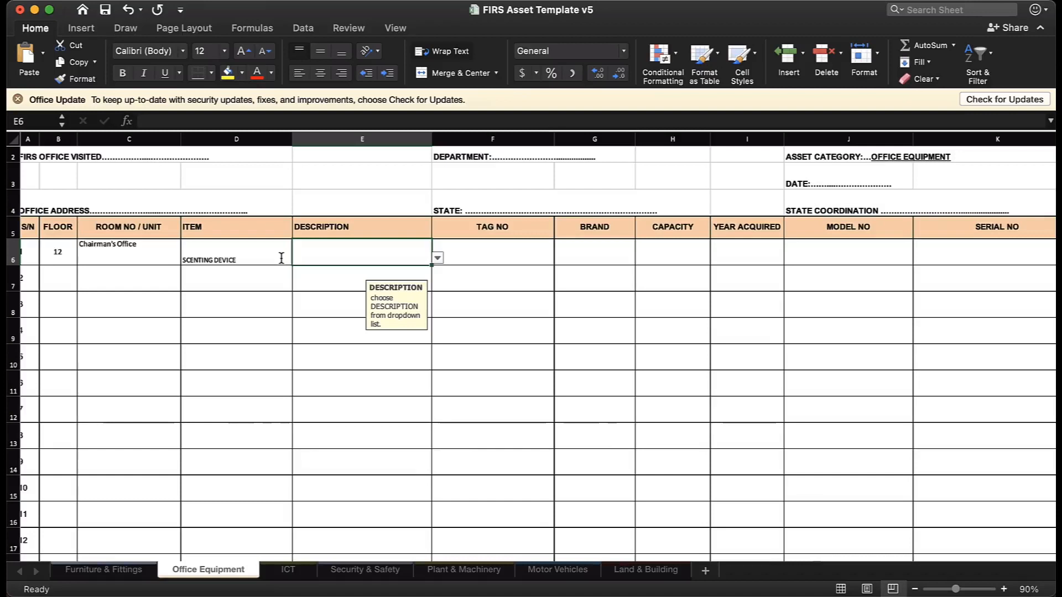
Change the custom item of serial number 1 to SCENTING BOX.
{"action": "left_click", "coordinate": [237, 254]}
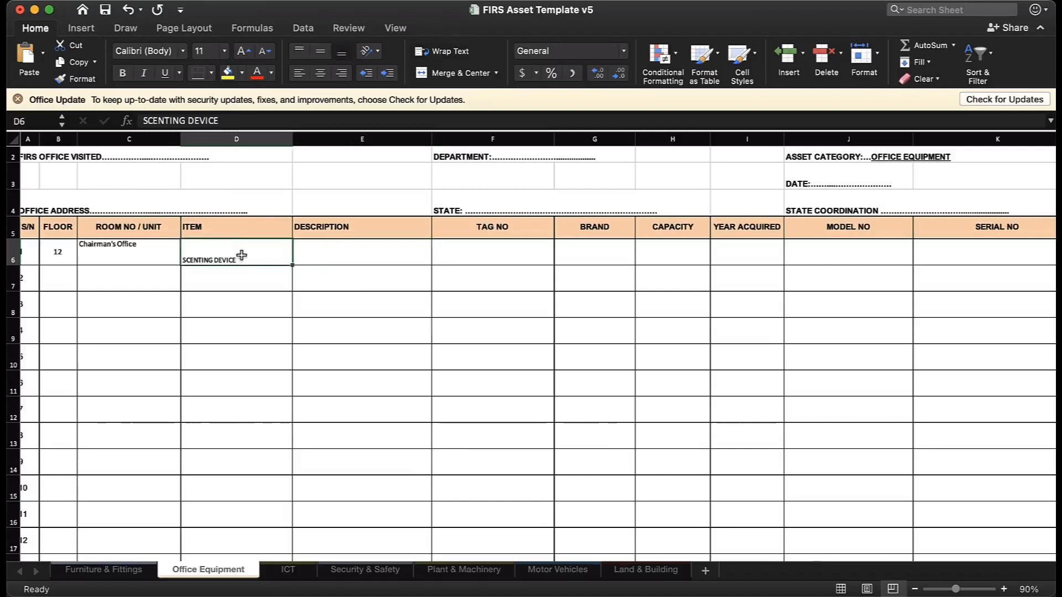
{"action": "double_click", "coordinate": [274, 252]}
{"action": "key", "text": "BackSpace"}
{"action": "key", "text": "BackSpace"}
{"action": "key", "text": "BackSpace"}
{"action": "key", "text": "BackSpace"}
{"action": "key", "text": "BackSpace"}
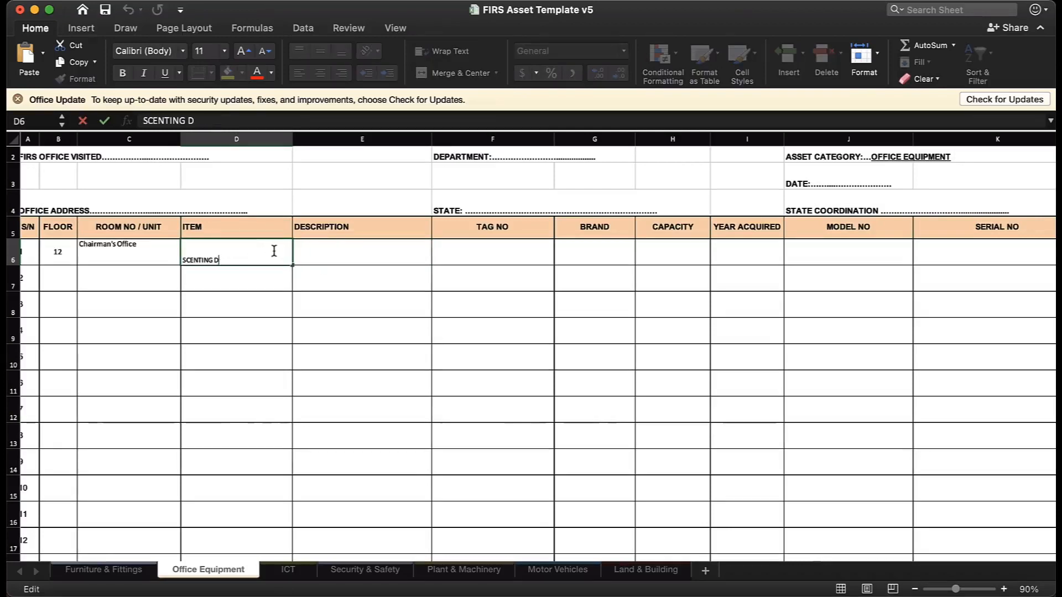
{"action": "key", "text": "BackSpace"}
{"action": "key", "text": "BackSpace"}
{"action": "type", "text": "BOX"}
{"action": "key", "text": "Tab"}
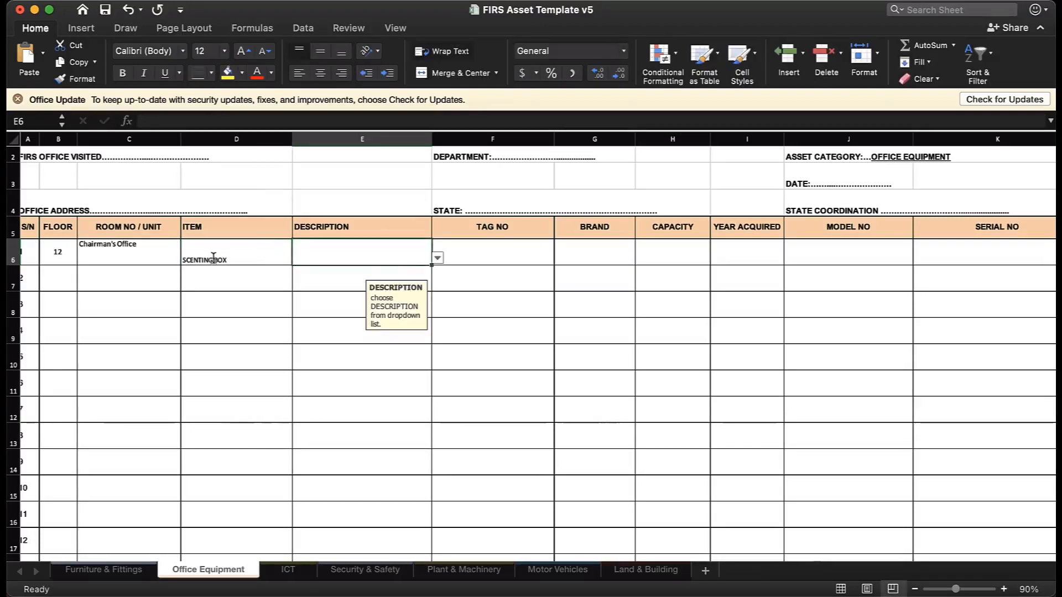
Shorten the custom item name of serial number 1 to SCENT BOX.
{"action": "left_click", "coordinate": [213, 259]}
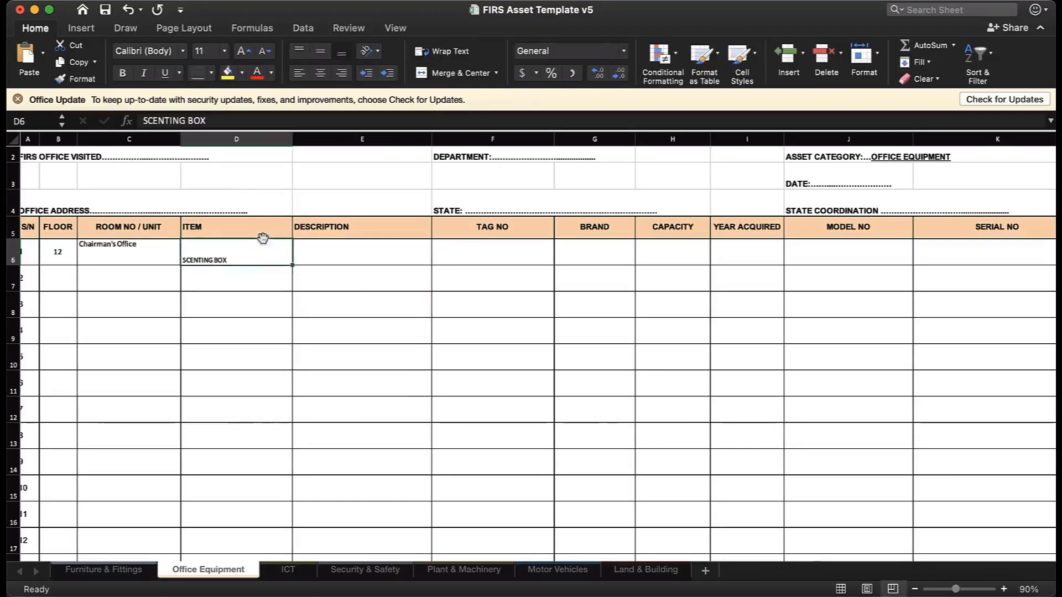
{"action": "double_click", "coordinate": [214, 261]}
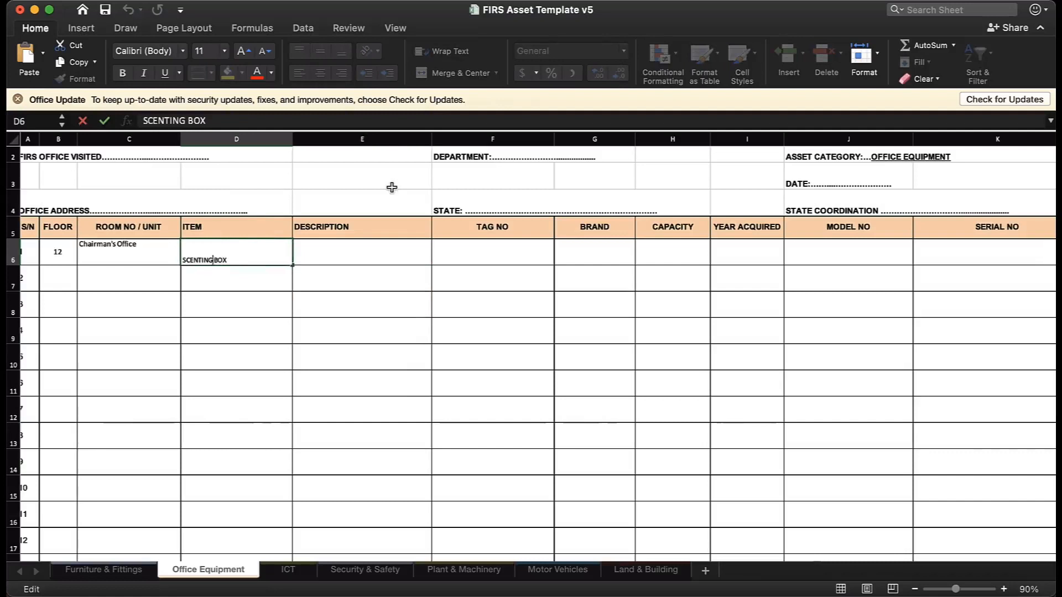
{"action": "key", "text": "BackSpace"}
{"action": "key", "text": "BackSpace"}
{"action": "key", "text": "BackSpace"}
{"action": "left_click", "coordinate": [399, 244]}
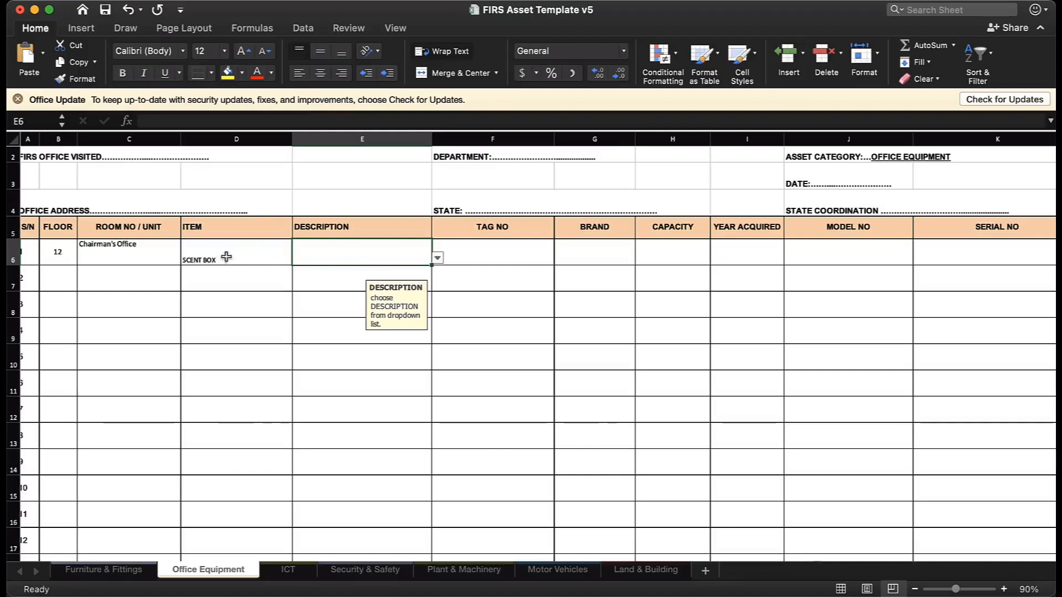
Apply Clear All to the description cell of serial number 1 and enter SCENTLINQ Scent Box as a custom description.
{"action": "left_click", "coordinate": [934, 79]}
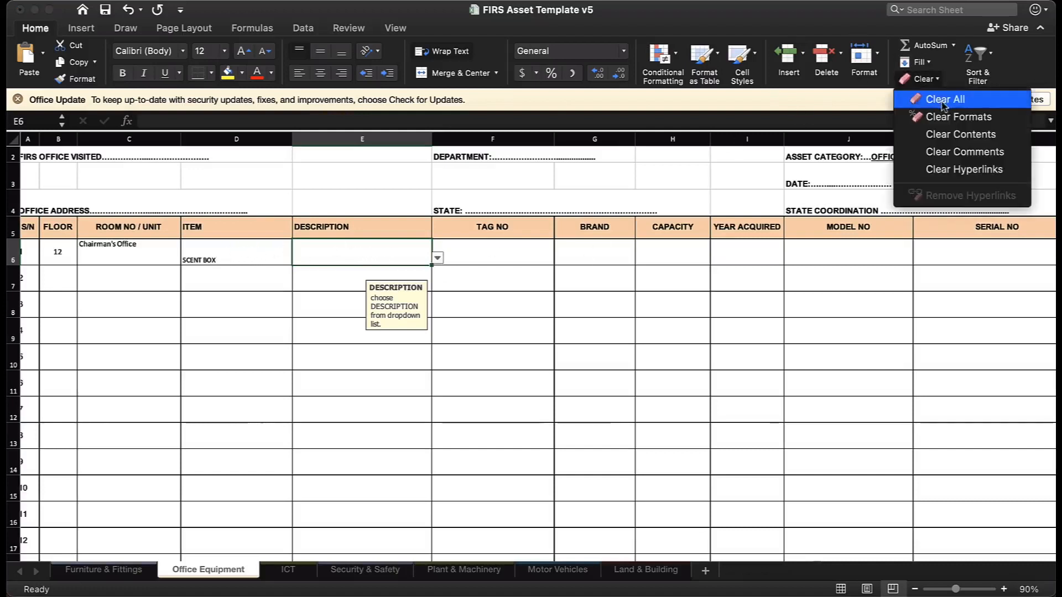
{"action": "left_click", "coordinate": [943, 103]}
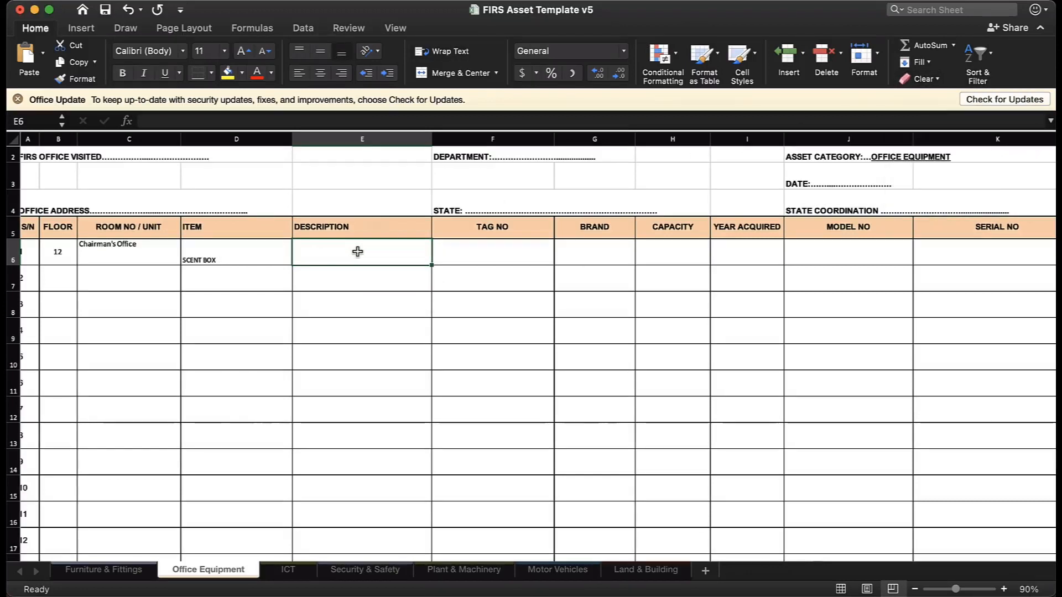
{"action": "type", "text": "SCE"}
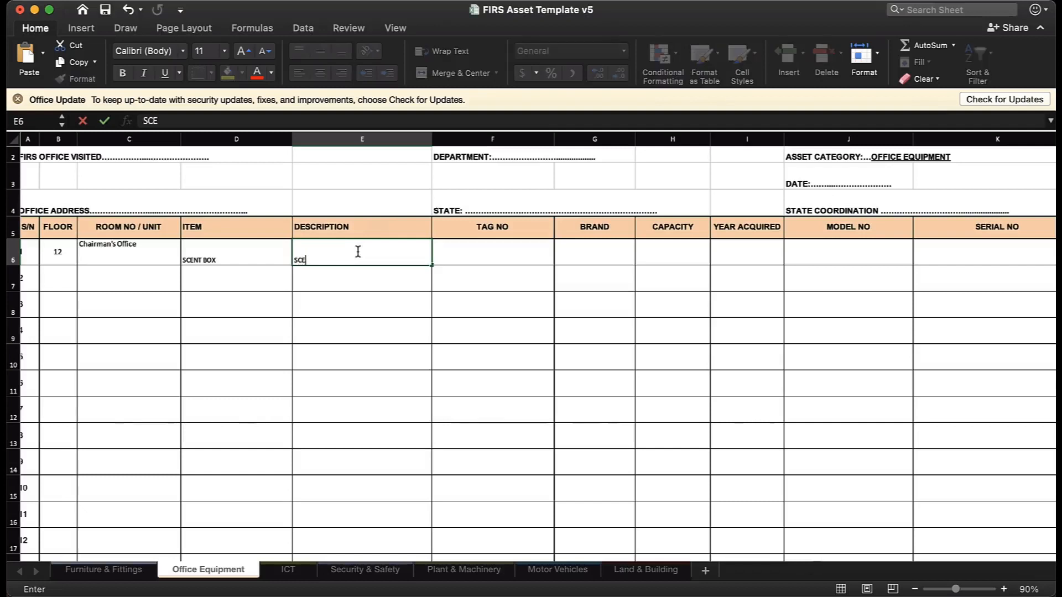
{"action": "type", "text": "NTLIN"}
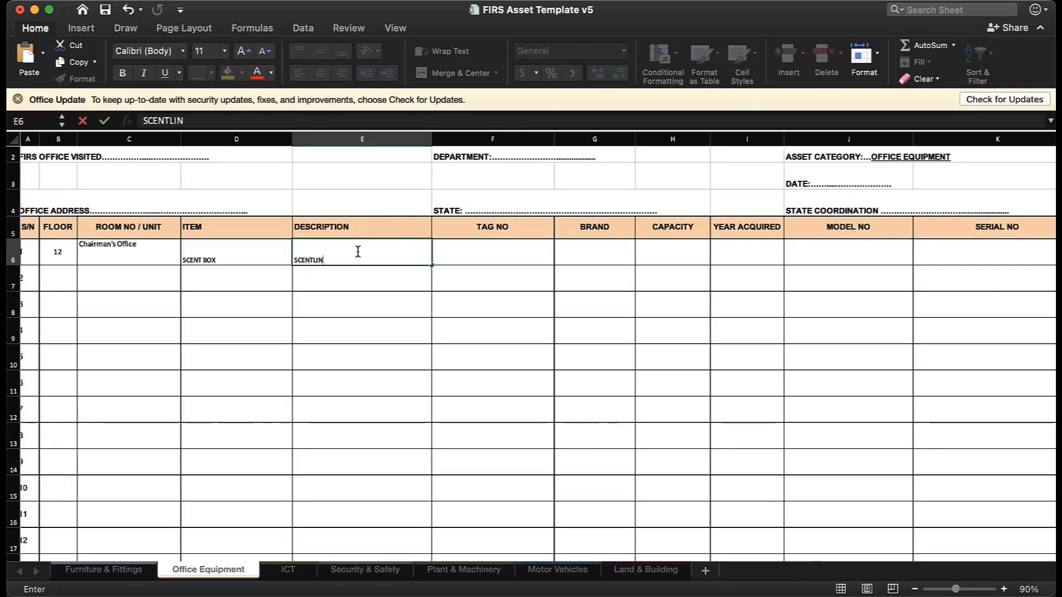
{"action": "type", "text": "Q Scent"}
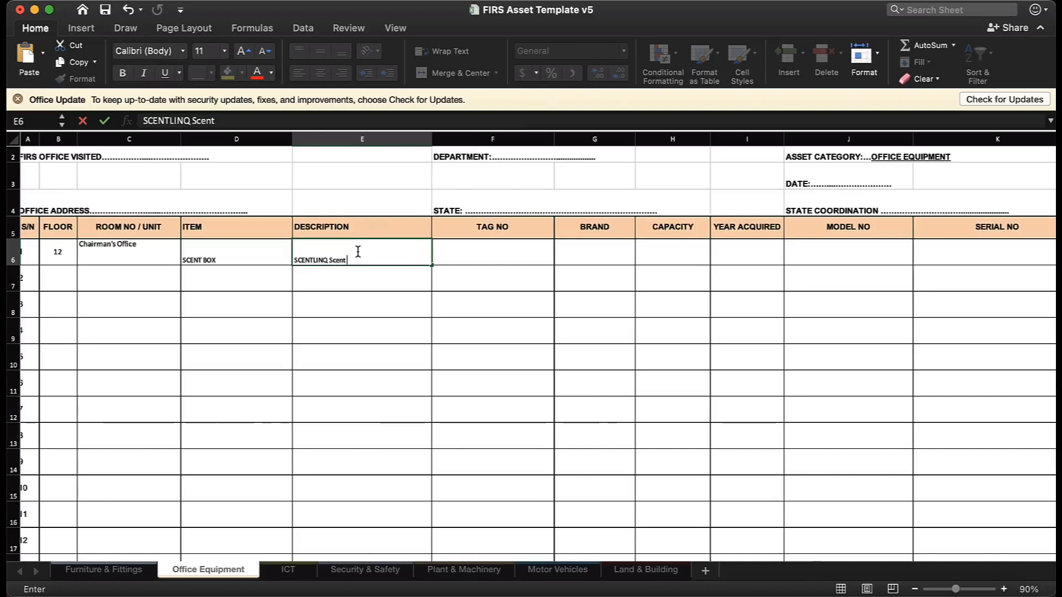
{"action": "type", "text": " Box"}
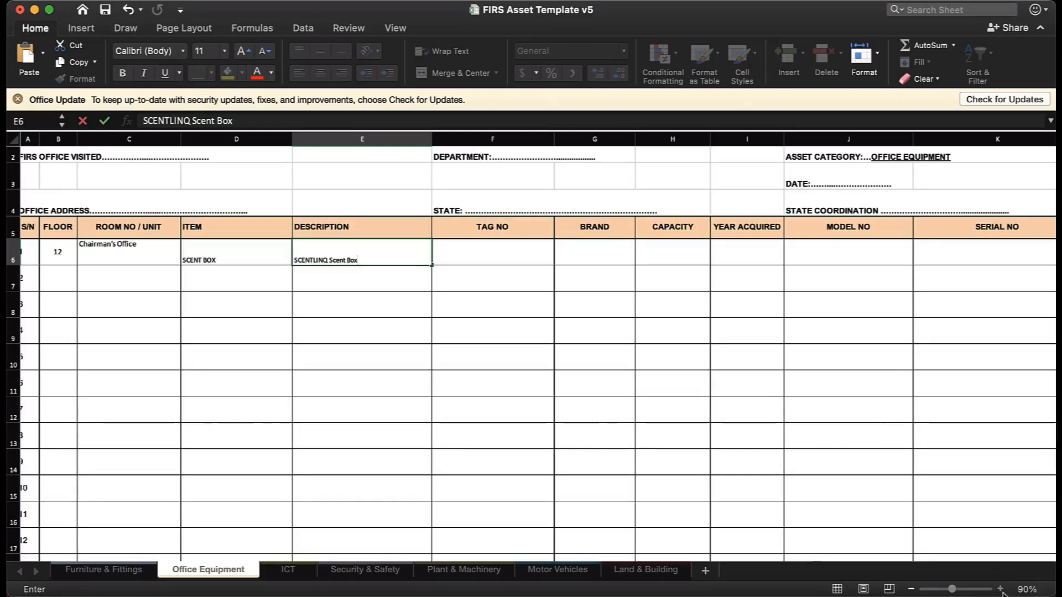
{"action": "left_click", "coordinate": [535, 412]}
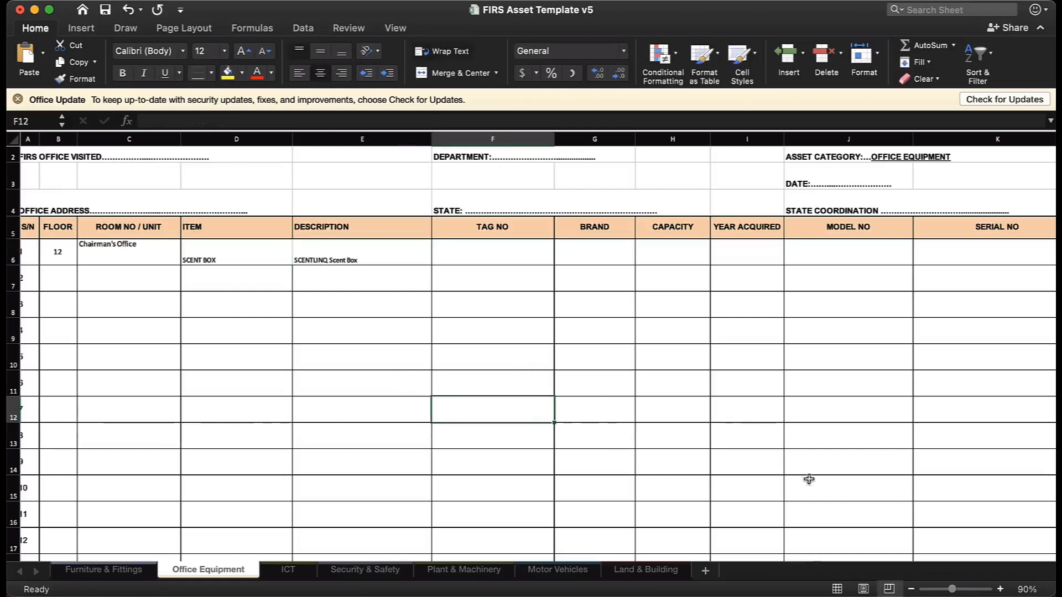
Try to enter the tag number FIRS/L1RO/0991 for serial number 1 without clearing its cell first.
{"action": "left_click", "coordinate": [1000, 590]}
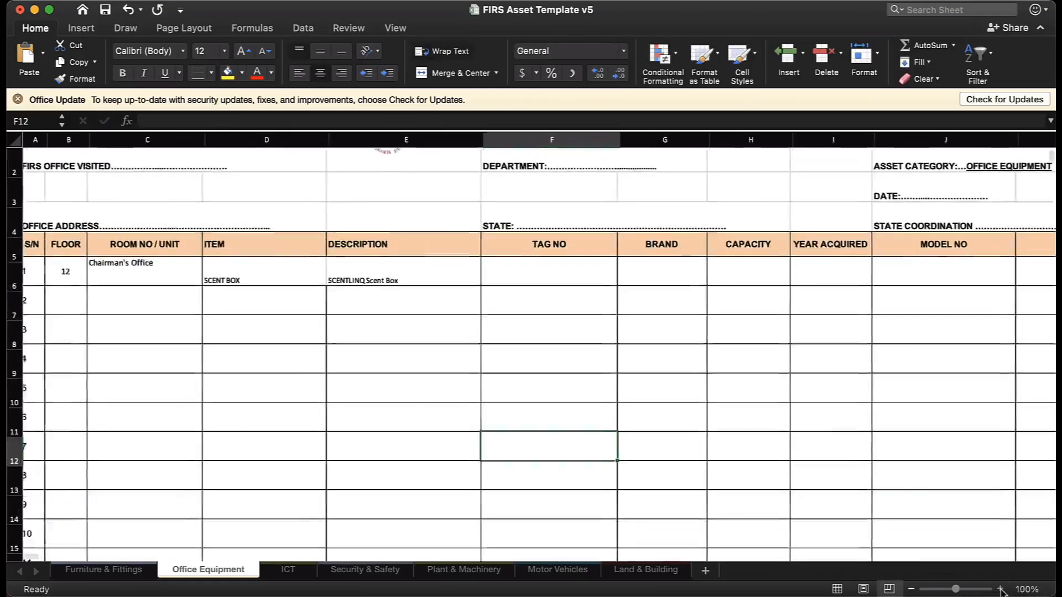
{"action": "left_click", "coordinate": [1001, 590]}
{"action": "left_click", "coordinate": [1001, 590]}
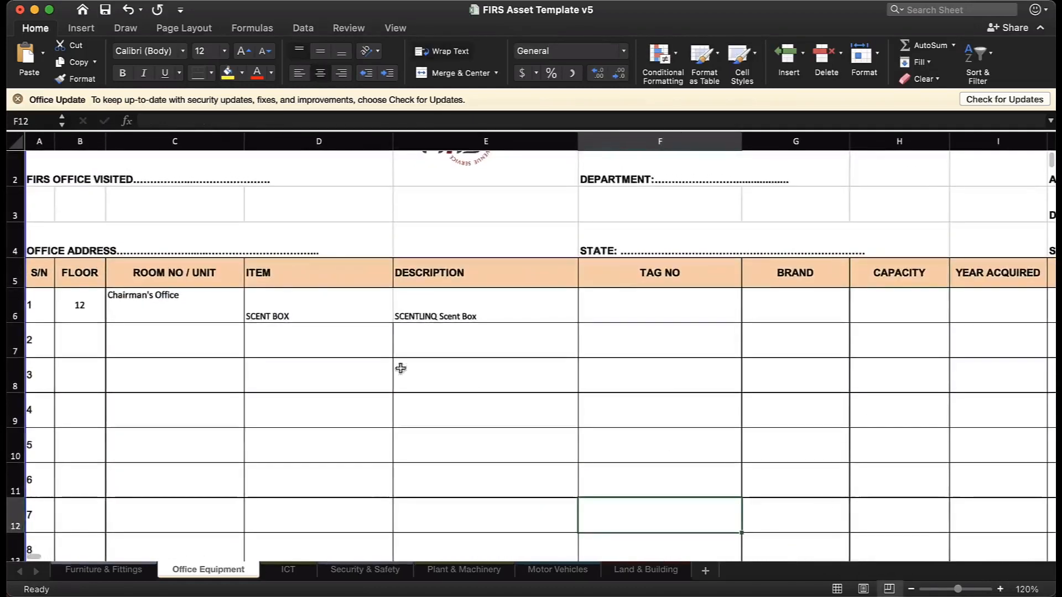
{"action": "left_click", "coordinate": [305, 314]}
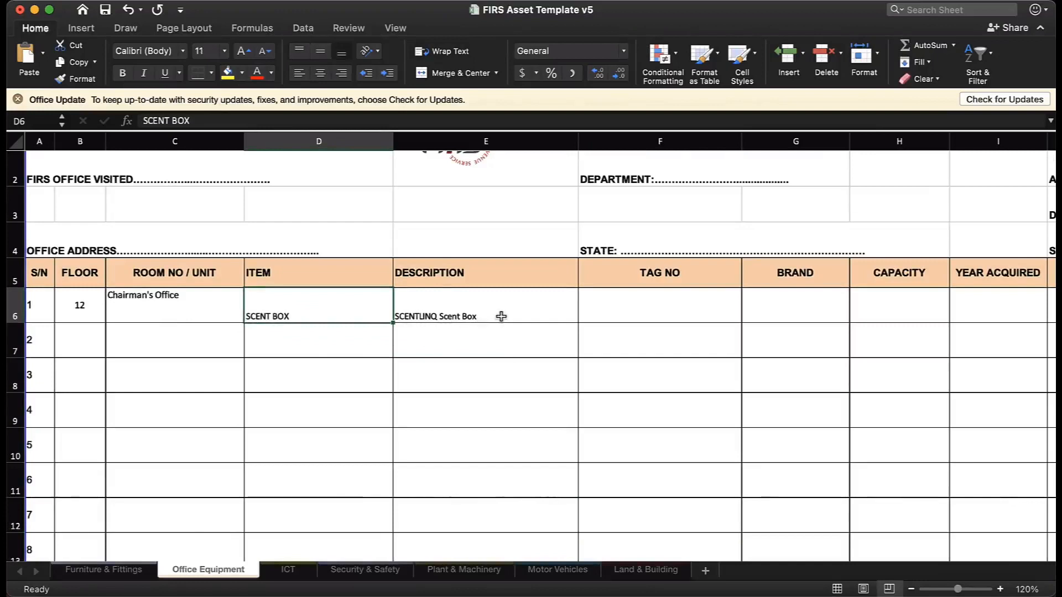
{"action": "left_click", "coordinate": [678, 308]}
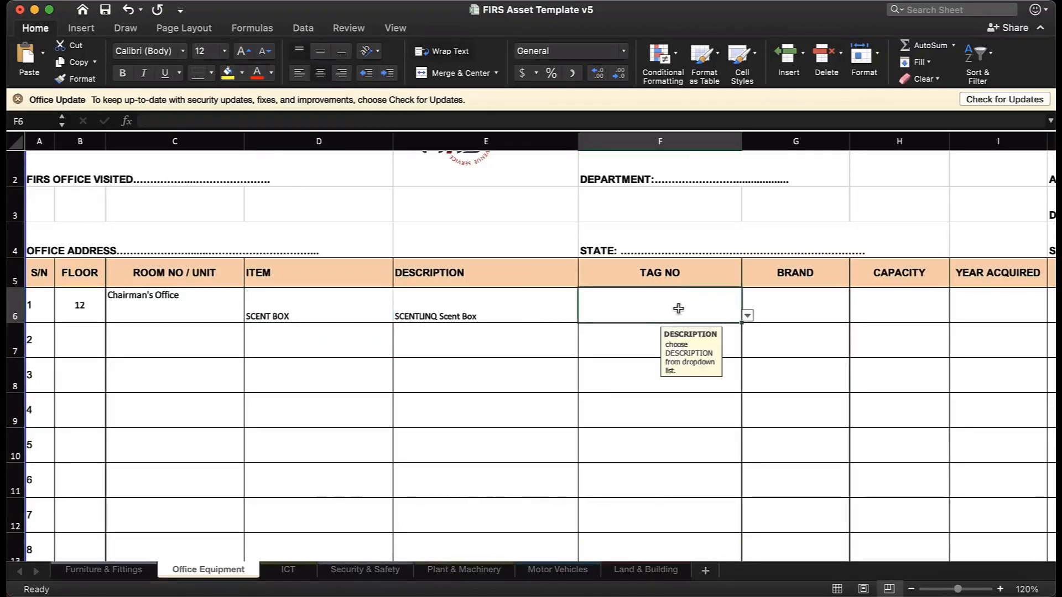
{"action": "type", "text": "FIR"}
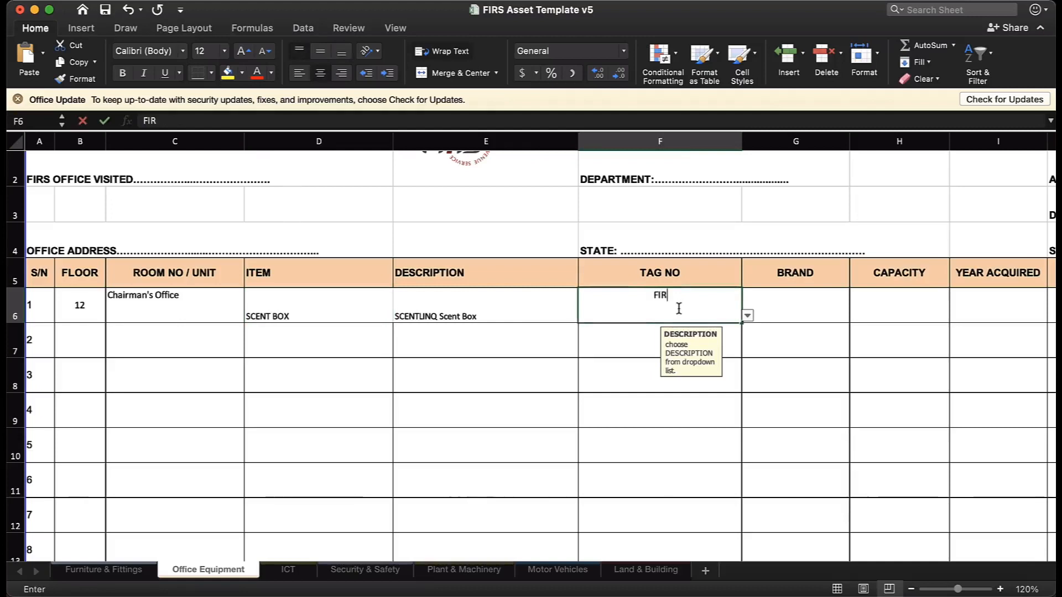
{"action": "type", "text": "S/"}
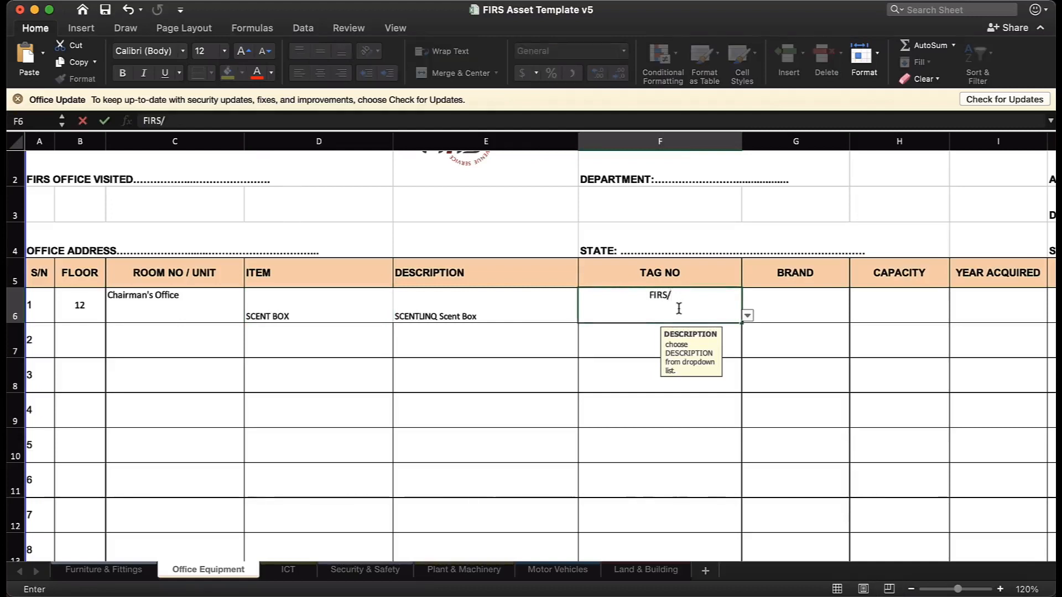
{"action": "type", "text": "L1RO"}
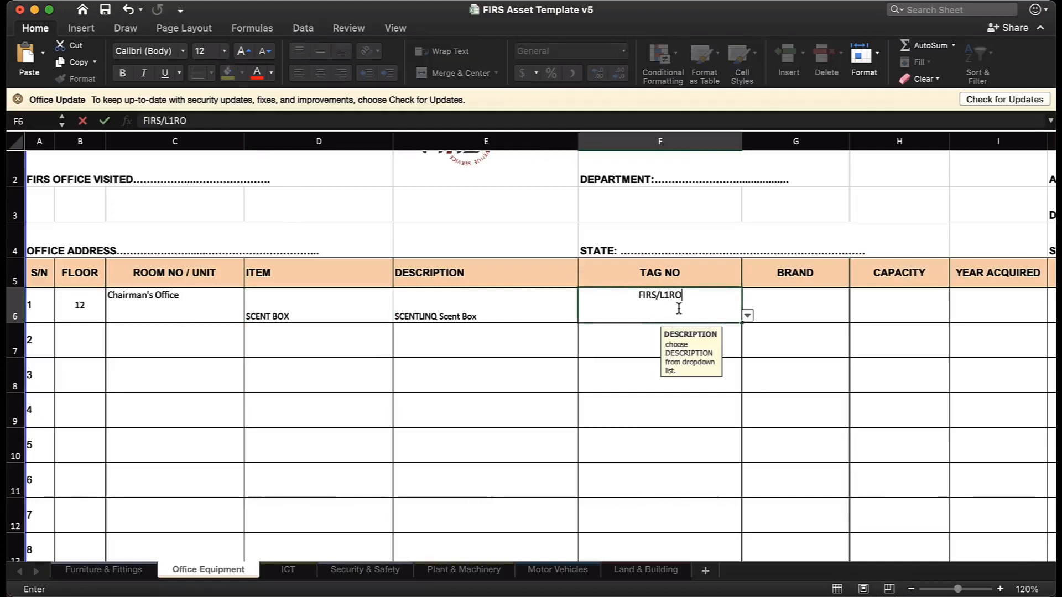
{"action": "type", "text": "/"}
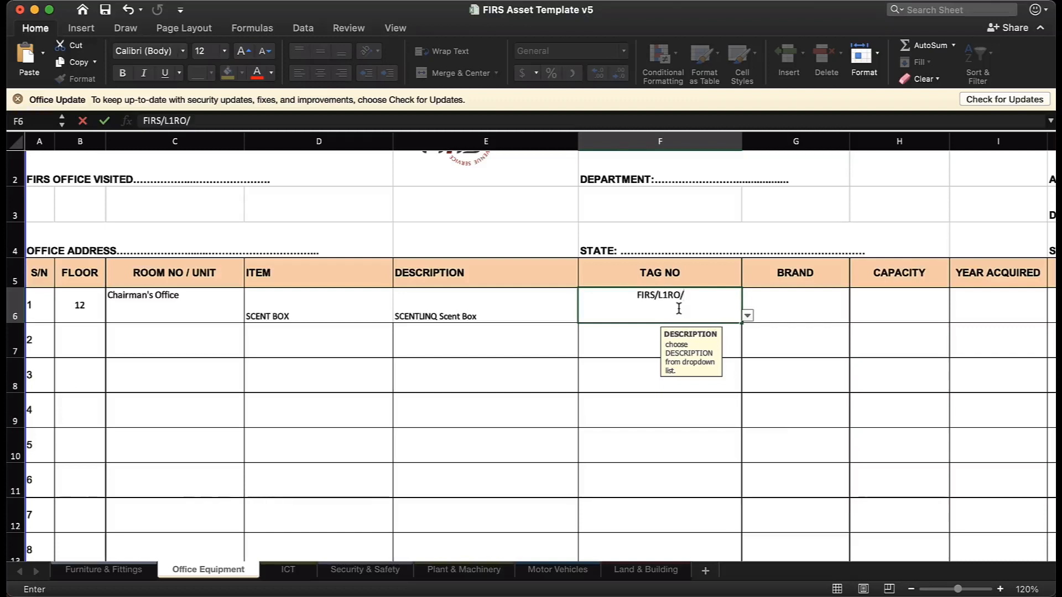
{"action": "type", "text": "0991"}
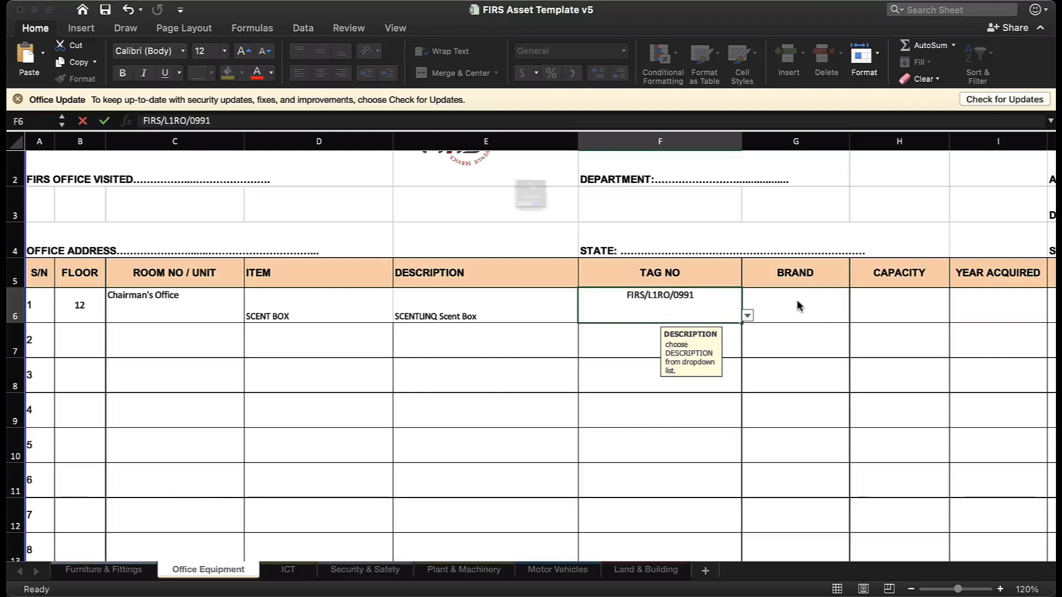
{"action": "left_click", "coordinate": [789, 306]}
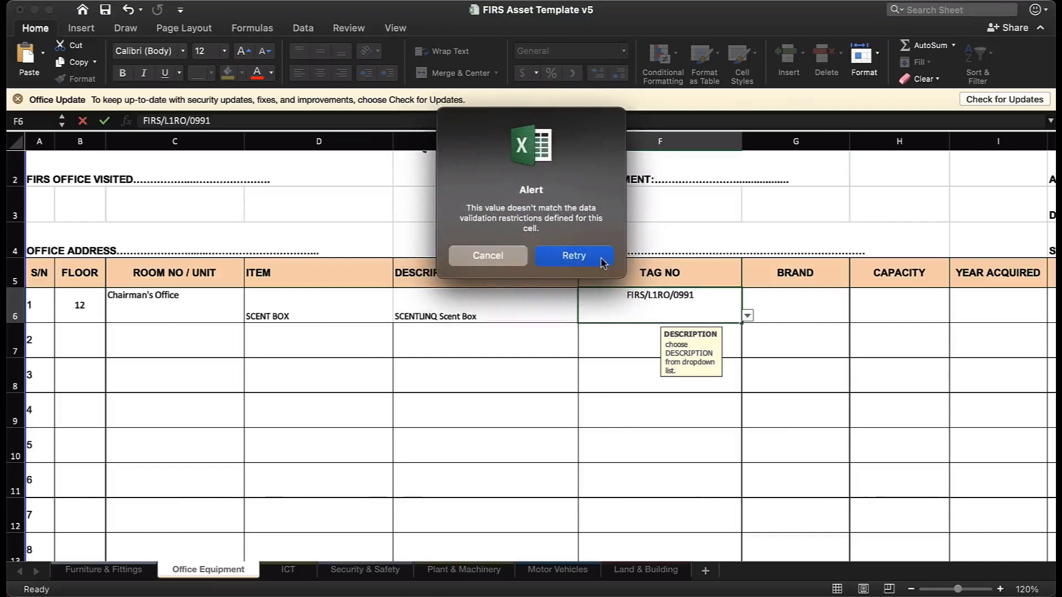
{"action": "left_click", "coordinate": [488, 256]}
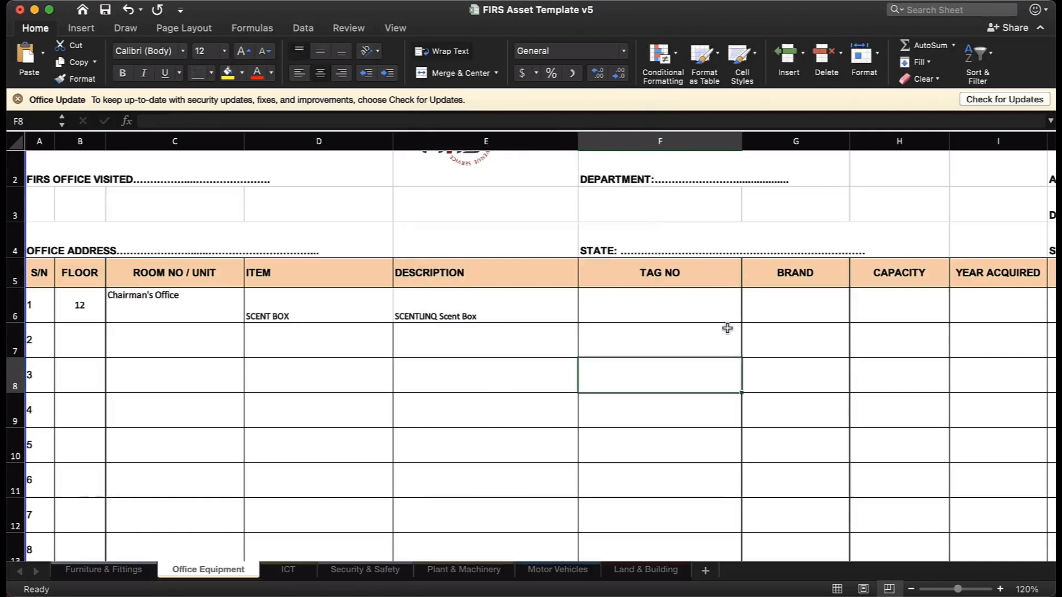
Apply Clear All to the tag number cell of serial number 1 and enter FIRS/L1RO/0991.
{"action": "left_click", "coordinate": [718, 308]}
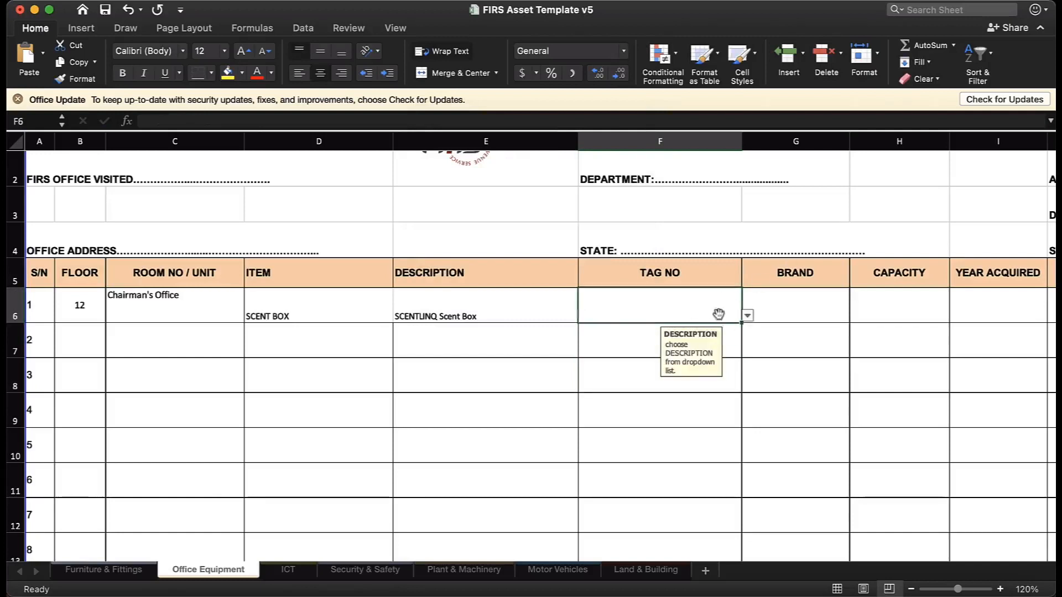
{"action": "left_click", "coordinate": [933, 79]}
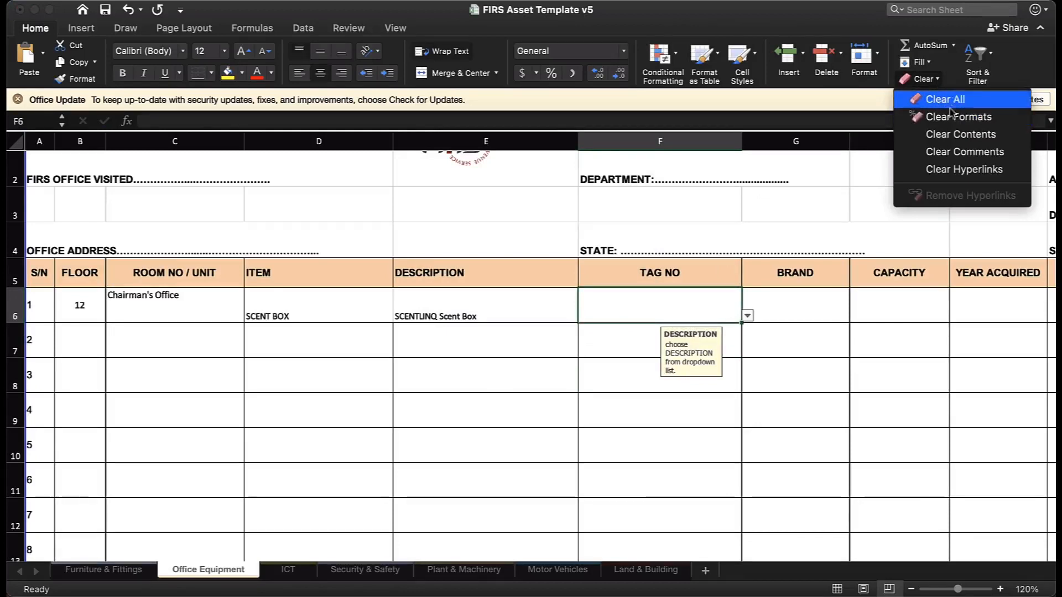
{"action": "left_click", "coordinate": [946, 100]}
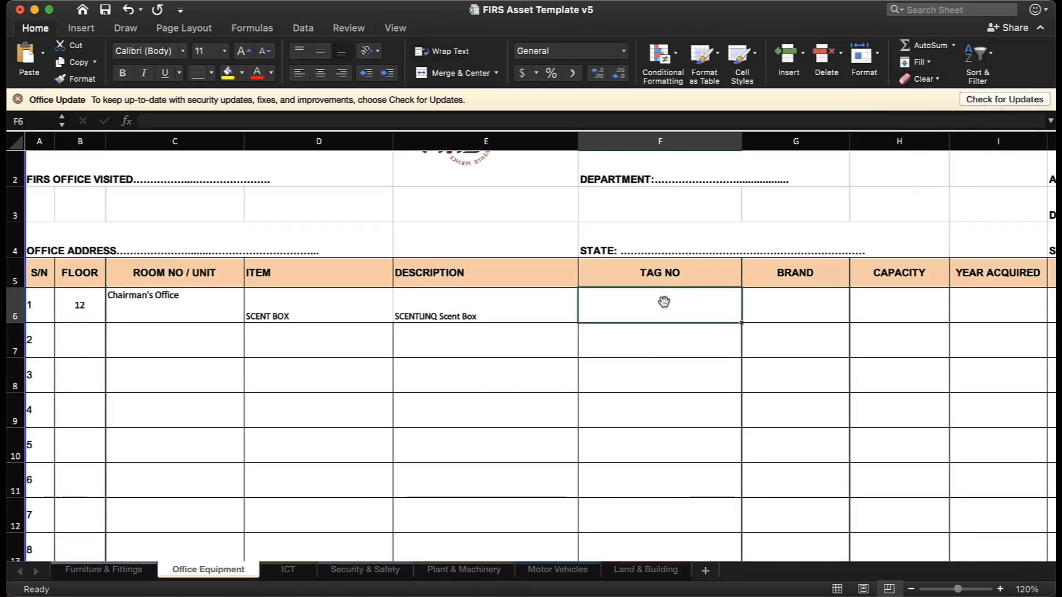
{"action": "type", "text": "FIRS"}
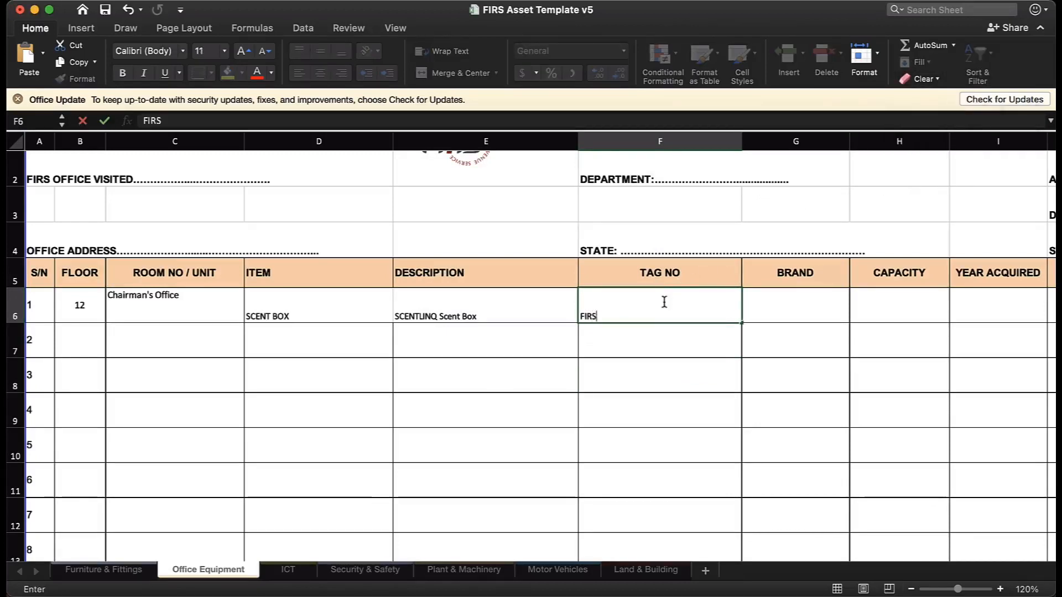
{"action": "type", "text": "/L1RO/0991"}
{"action": "key", "text": "Tab"}
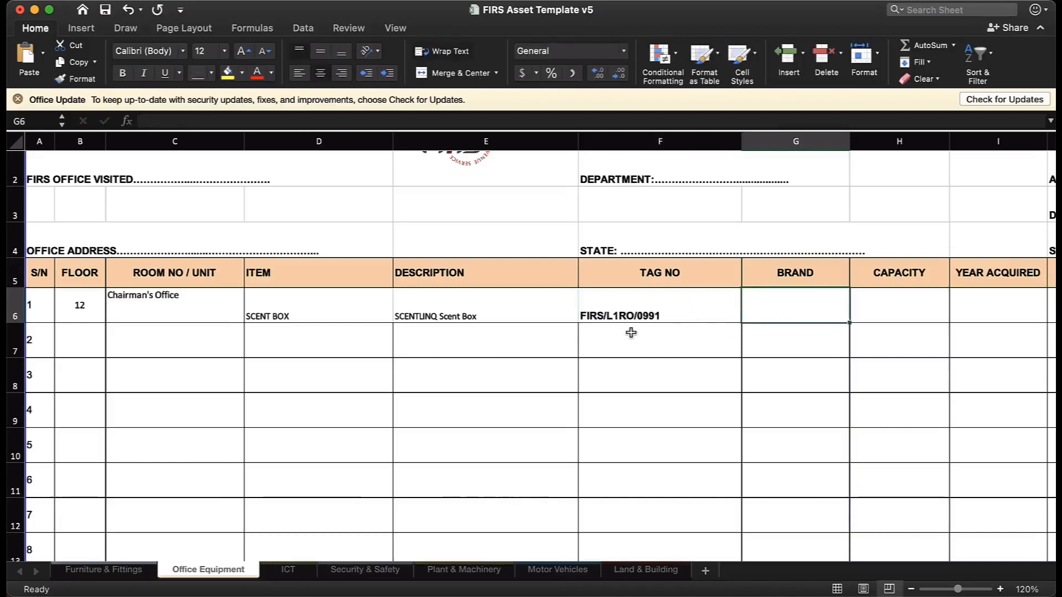
Enter SCENTLIINQ as the brand of serial number 1.
{"action": "type", "text": "SCENTLI"}
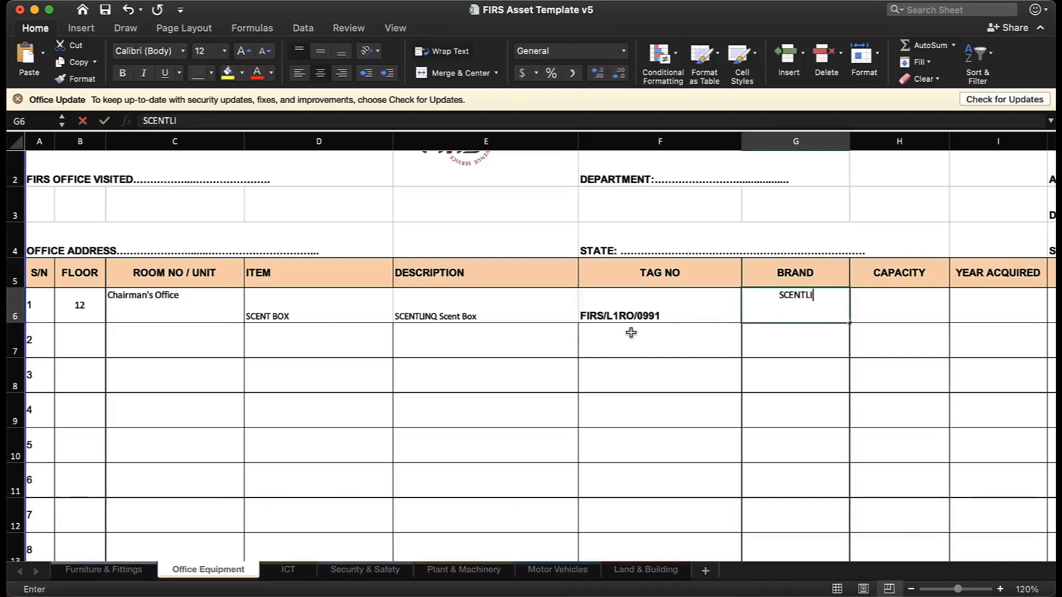
{"action": "type", "text": "INQ"}
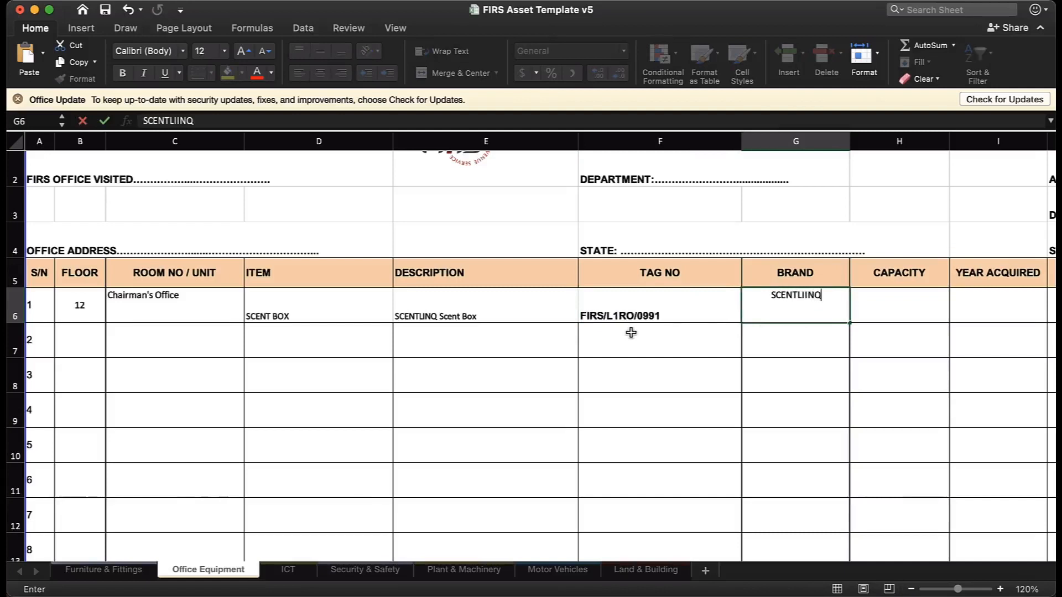
{"action": "key", "text": "Tab"}
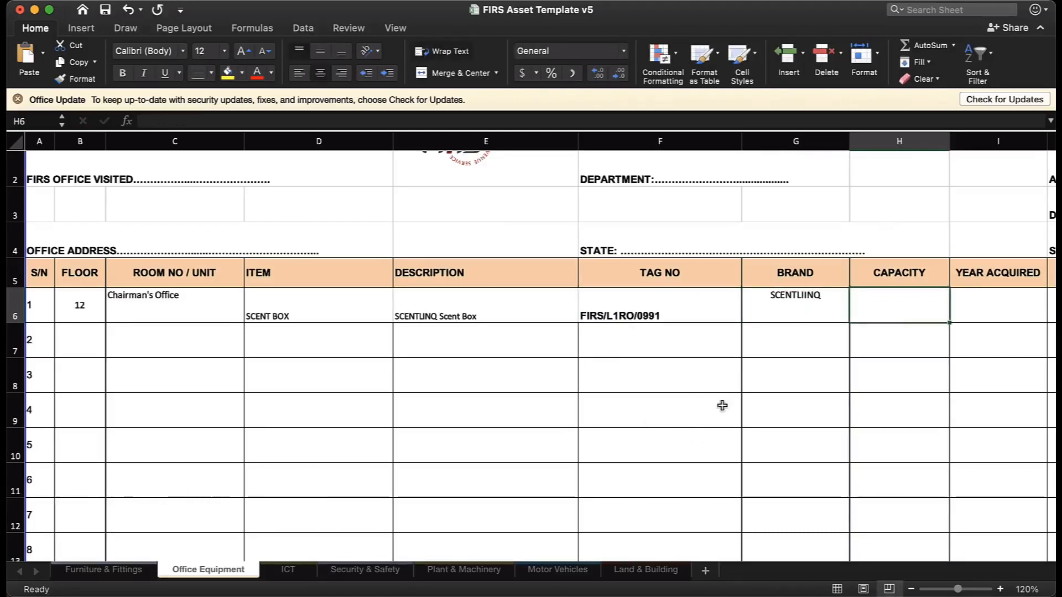
Look over the capacity, year acquired, model number and serial number columns in the scent box row.
{"action": "scroll", "coordinate": [723, 405], "scroll_direction": "right", "scroll_amount": 3}
{"action": "scroll", "coordinate": [745, 391], "scroll_direction": "right", "scroll_amount": 5}
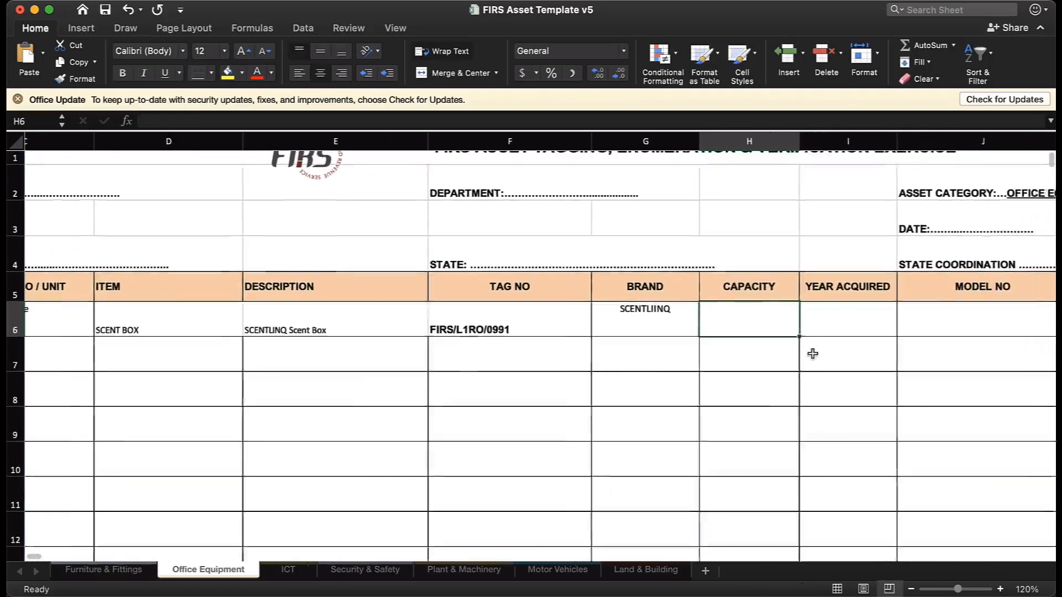
{"action": "scroll", "coordinate": [735, 345], "scroll_direction": "right", "scroll_amount": 2}
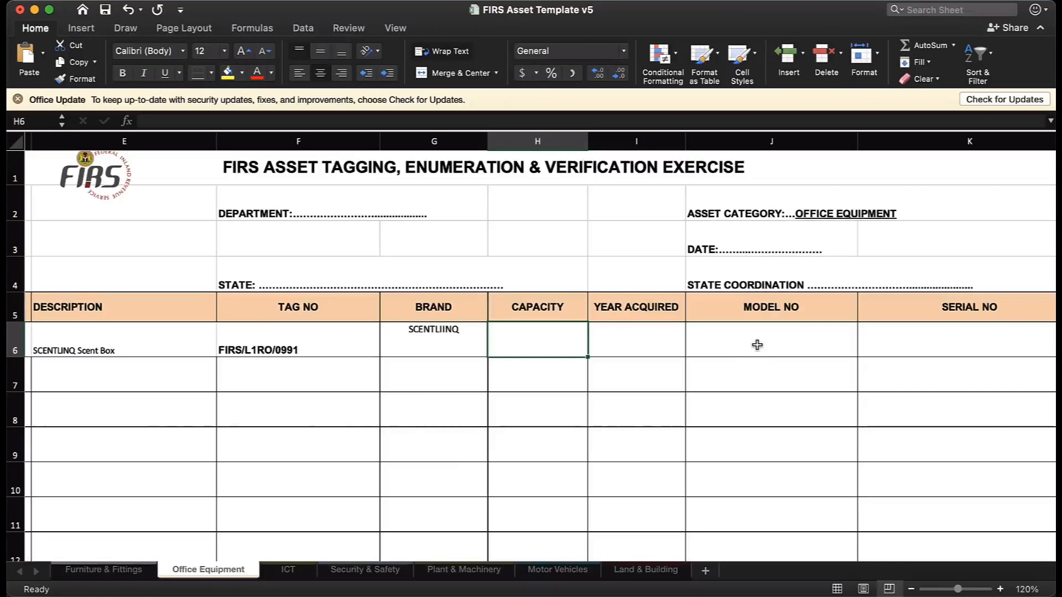
{"action": "scroll", "coordinate": [757, 342], "scroll_direction": "right", "scroll_amount": 2}
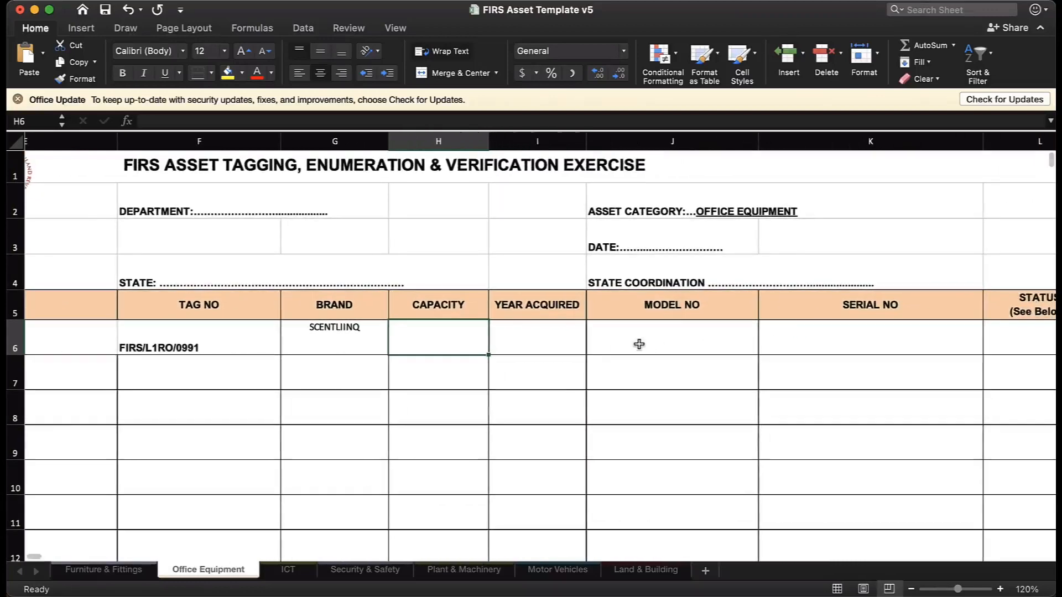
{"action": "left_click", "coordinate": [856, 331]}
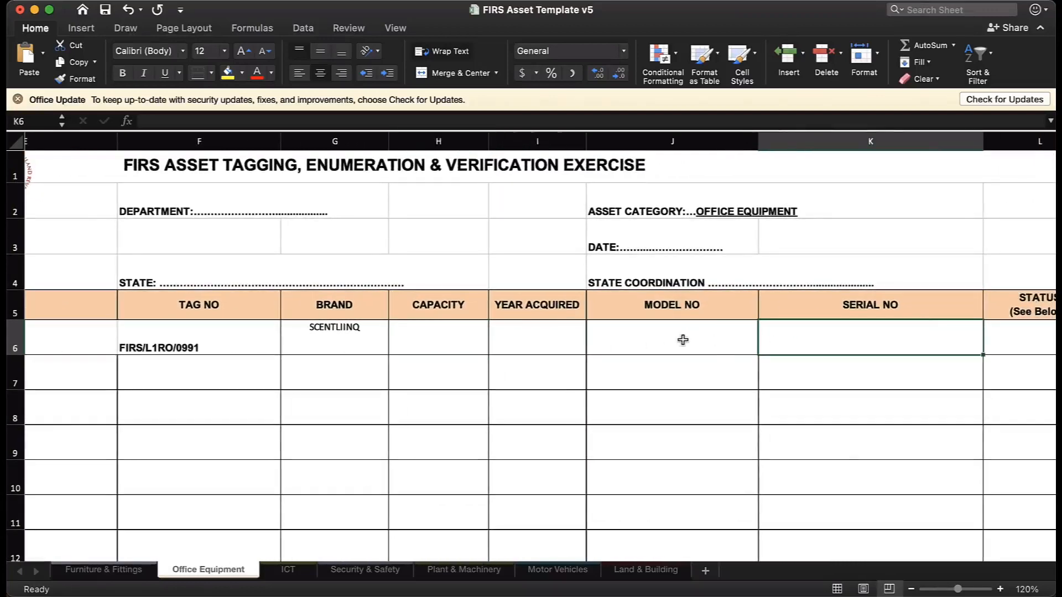
{"action": "scroll", "coordinate": [683, 340], "scroll_direction": "right", "scroll_amount": 2}
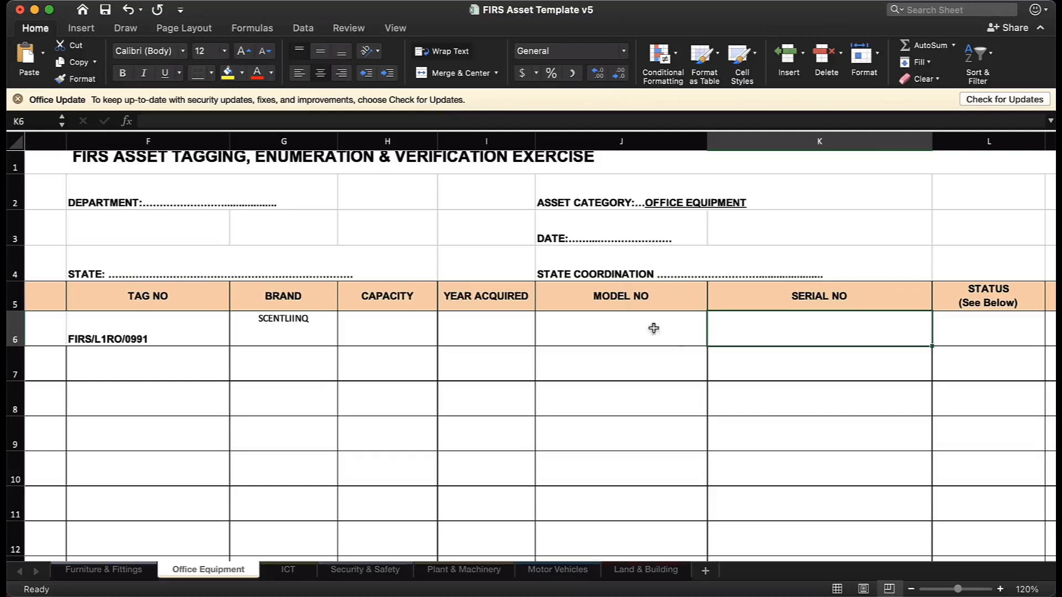
{"action": "scroll", "coordinate": [825, 348], "scroll_direction": "right", "scroll_amount": 2}
{"action": "scroll", "coordinate": [824, 348], "scroll_direction": "up", "scroll_amount": 1}
{"action": "scroll", "coordinate": [752, 353], "scroll_direction": "right", "scroll_amount": 2}
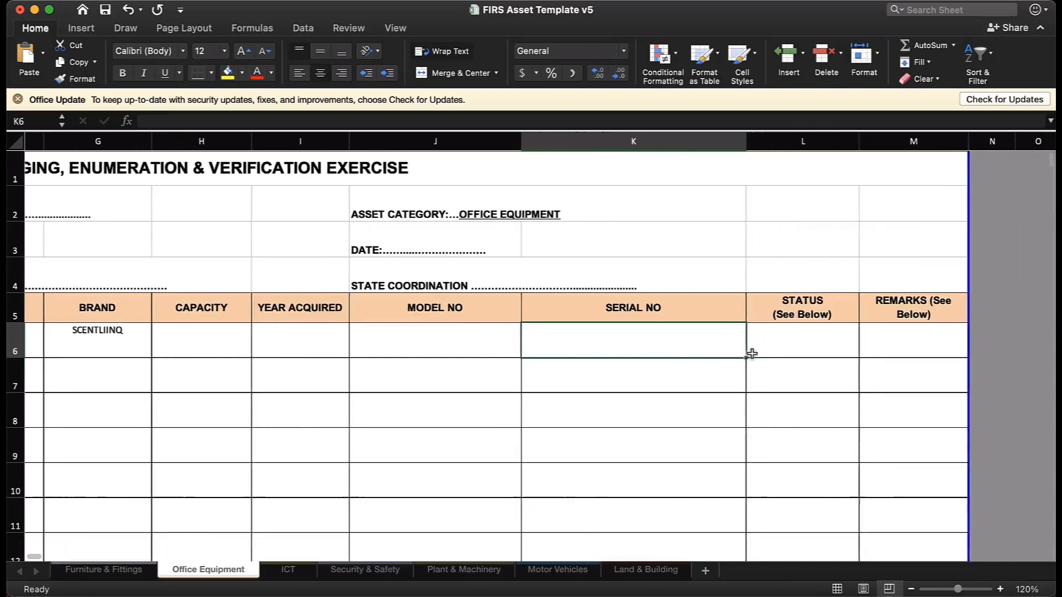
Set the status of the scent box row to IN USE and its remark to GOOD.
{"action": "left_click", "coordinate": [856, 344]}
{"action": "left_click", "coordinate": [865, 353]}
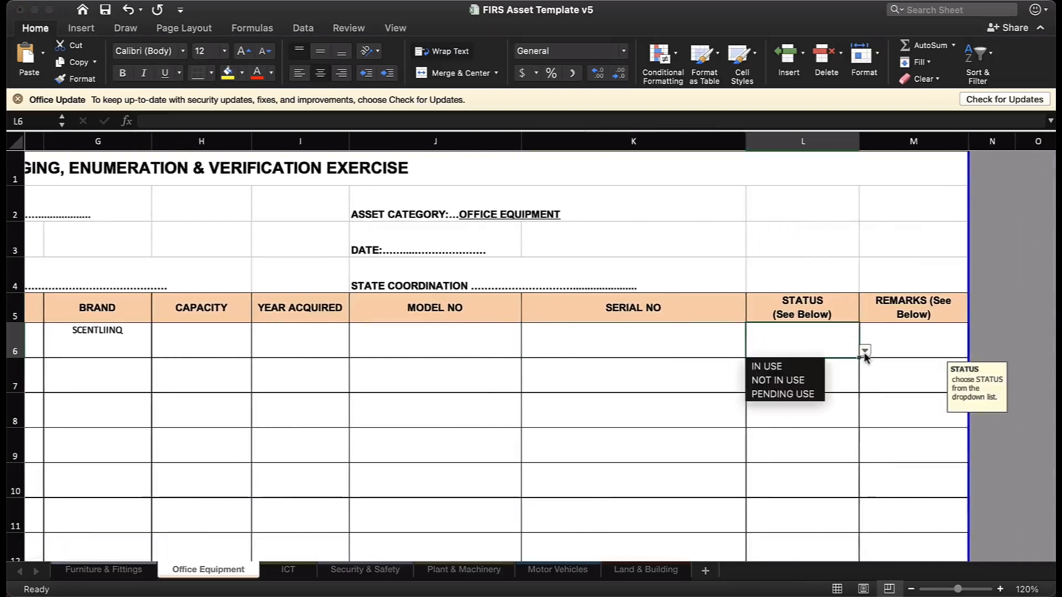
{"action": "left_click", "coordinate": [802, 366]}
{"action": "left_click", "coordinate": [918, 350]}
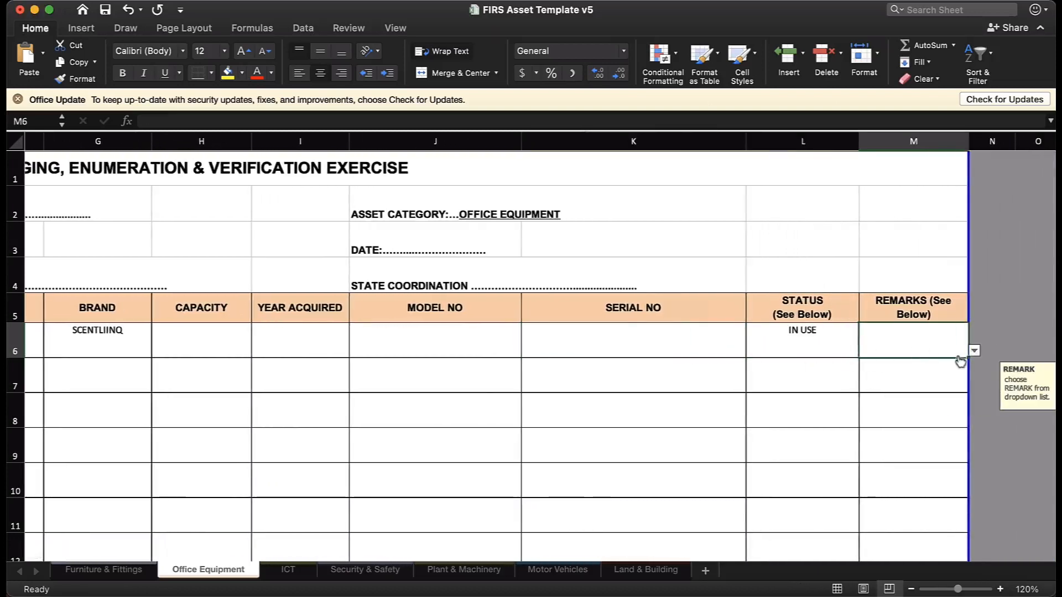
{"action": "left_click", "coordinate": [974, 350]}
{"action": "left_click", "coordinate": [915, 365]}
{"action": "left_click", "coordinate": [723, 380]}
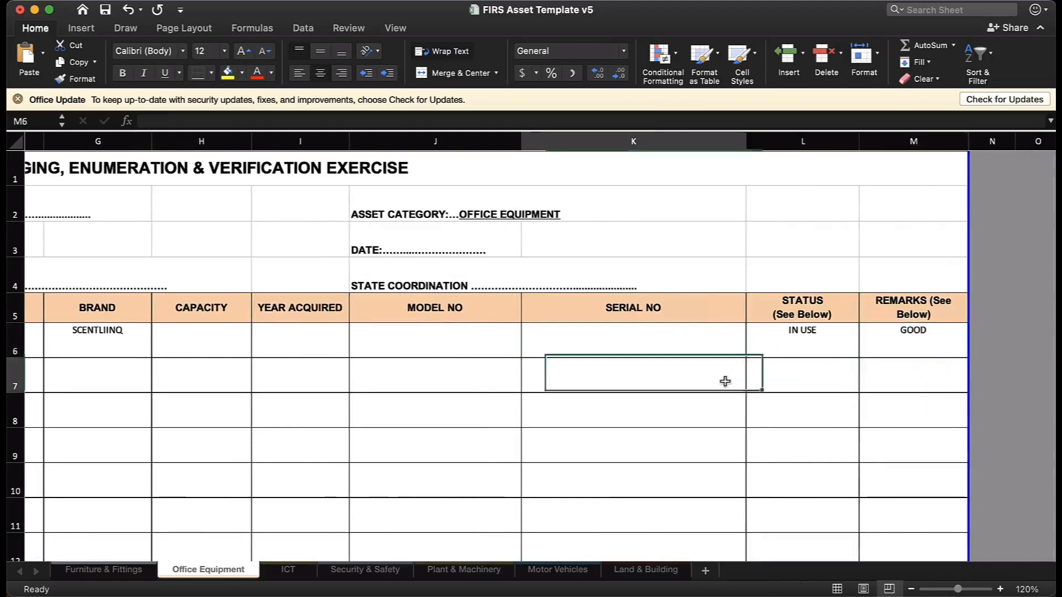
Choose AIR CONDITIONER as the item of serial number 2 from the predefined items.
{"action": "scroll", "coordinate": [722, 379], "scroll_direction": "left", "scroll_amount": 10}
{"action": "left_click", "coordinate": [412, 369]}
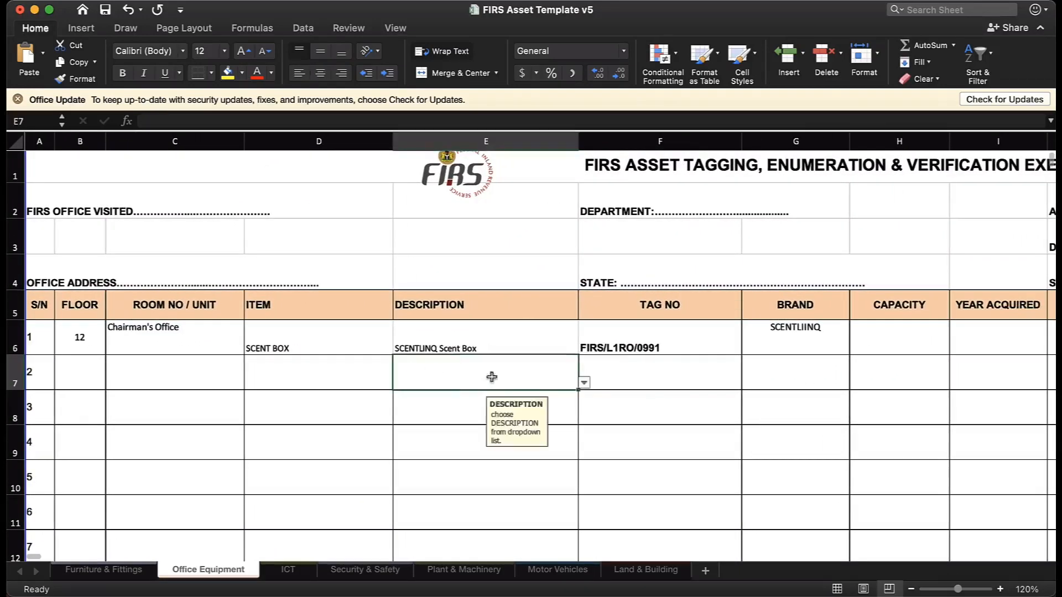
{"action": "left_click", "coordinate": [343, 373]}
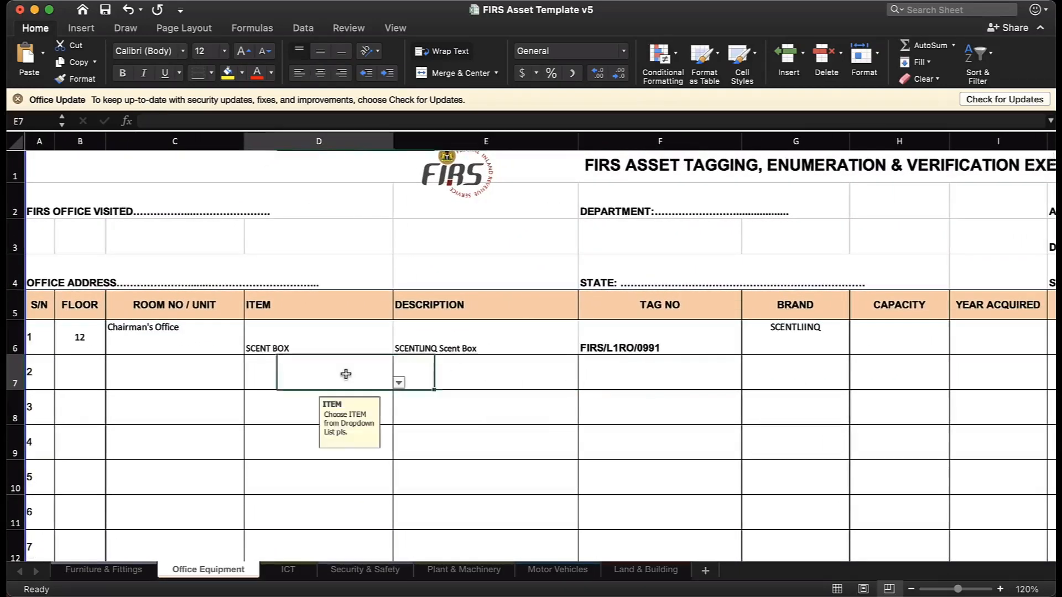
{"action": "left_click", "coordinate": [399, 384]}
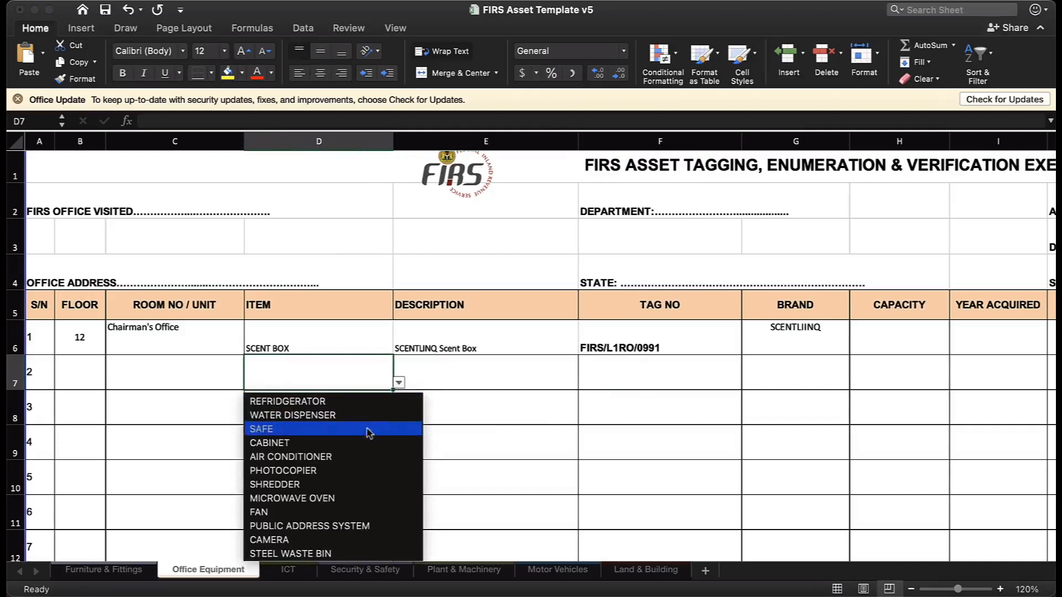
{"action": "scroll", "coordinate": [357, 485], "scroll_direction": "down", "scroll_amount": 3}
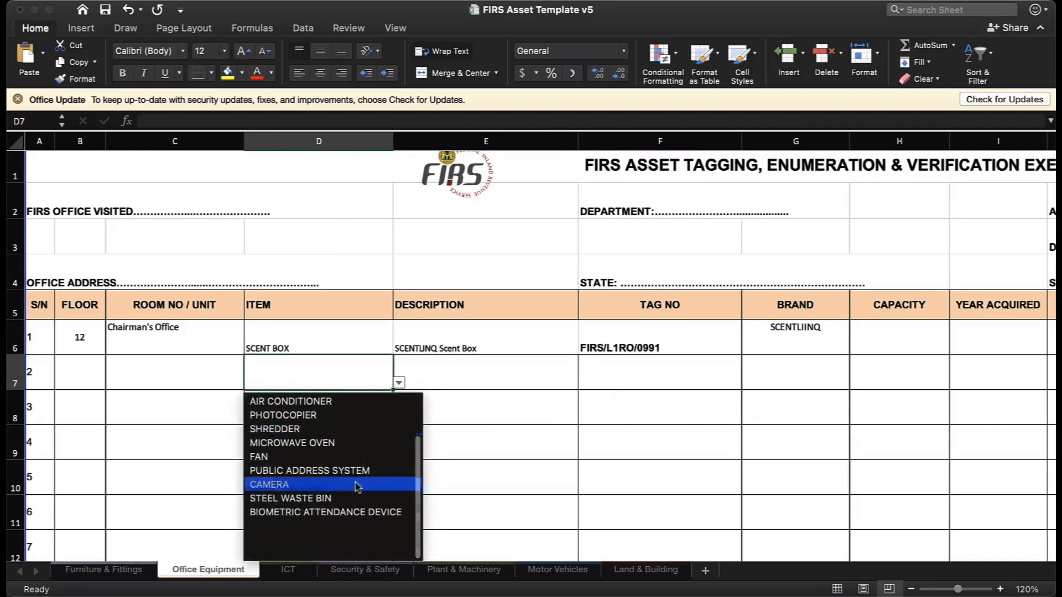
{"action": "scroll", "coordinate": [321, 445], "scroll_direction": "up", "scroll_amount": 4}
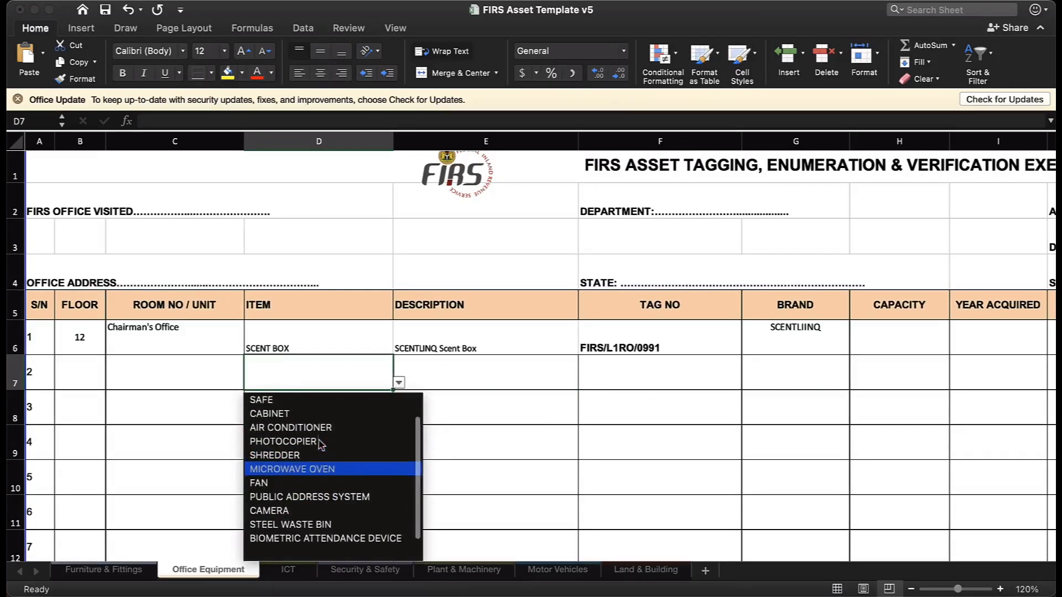
{"action": "left_click", "coordinate": [316, 459]}
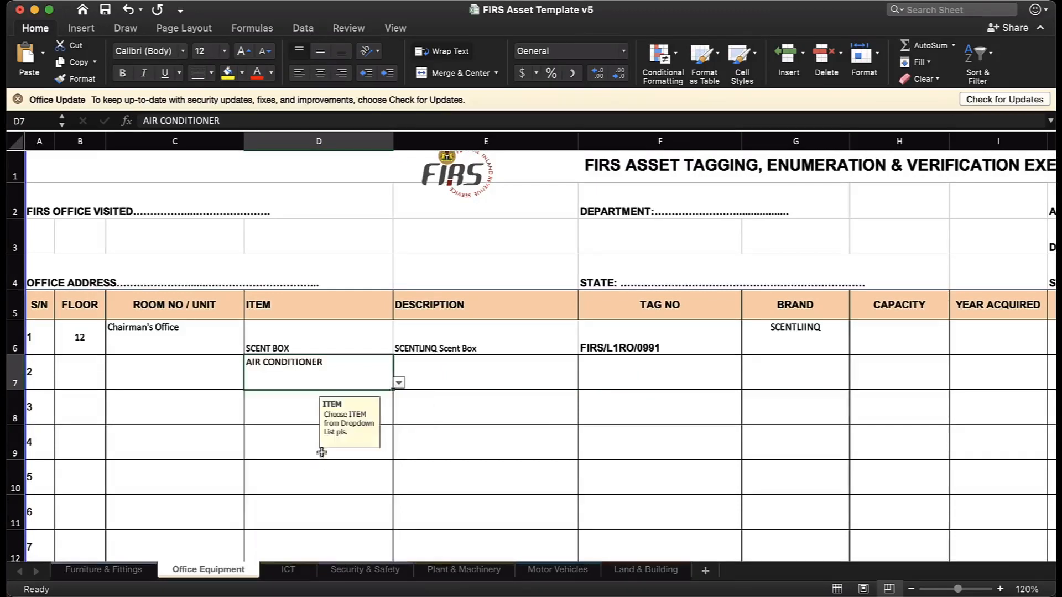
Choose Standing Air Conditioner as the description of serial number 2.
{"action": "left_click", "coordinate": [459, 381]}
{"action": "left_click", "coordinate": [584, 383]}
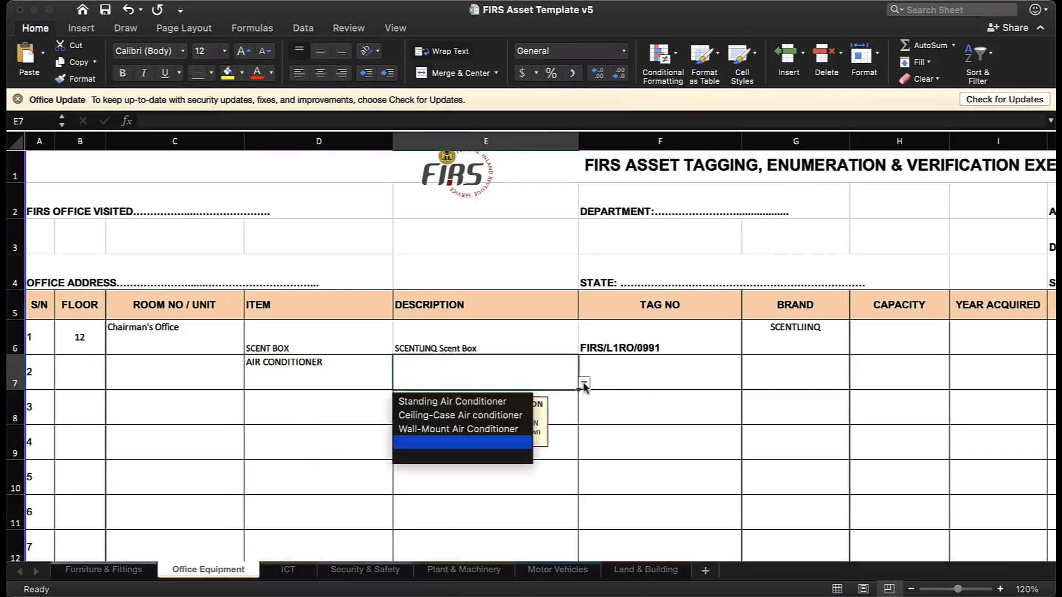
{"action": "left_click", "coordinate": [494, 407]}
{"action": "left_click", "coordinate": [387, 438]}
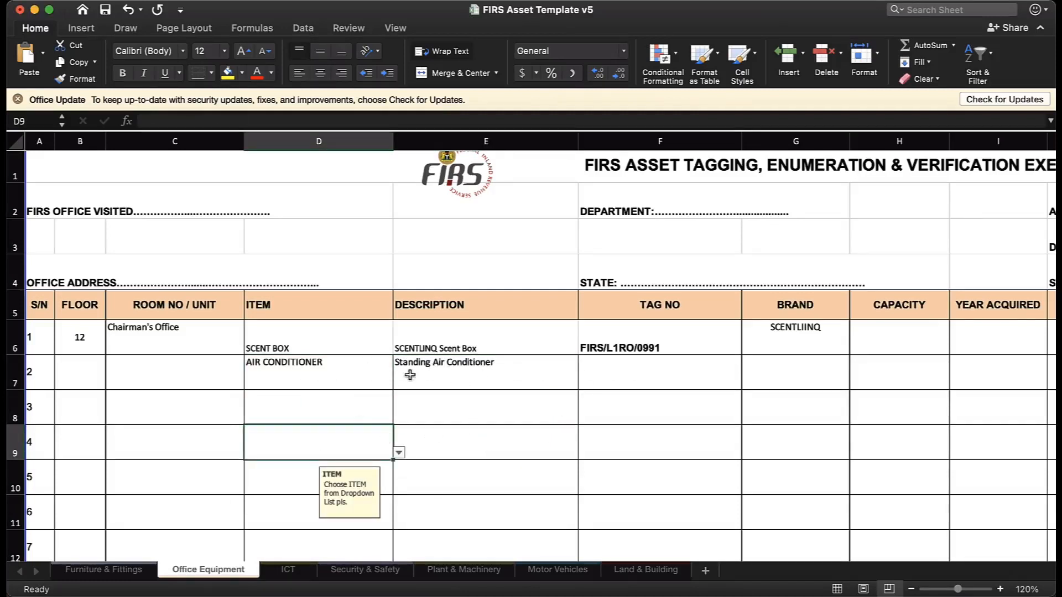
Compare the custom item and description cells of the scent box row with the list-based description cell of serial number 2.
{"action": "left_click", "coordinate": [351, 333]}
{"action": "left_click", "coordinate": [447, 337]}
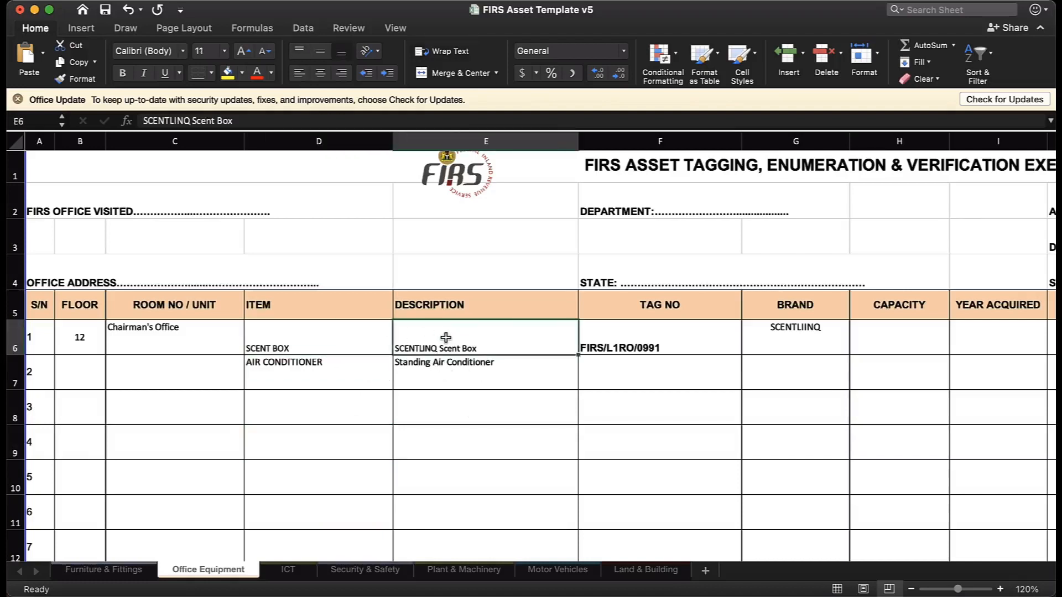
{"action": "left_click", "coordinate": [367, 335]}
{"action": "left_click", "coordinate": [421, 336]}
{"action": "left_click", "coordinate": [365, 331]}
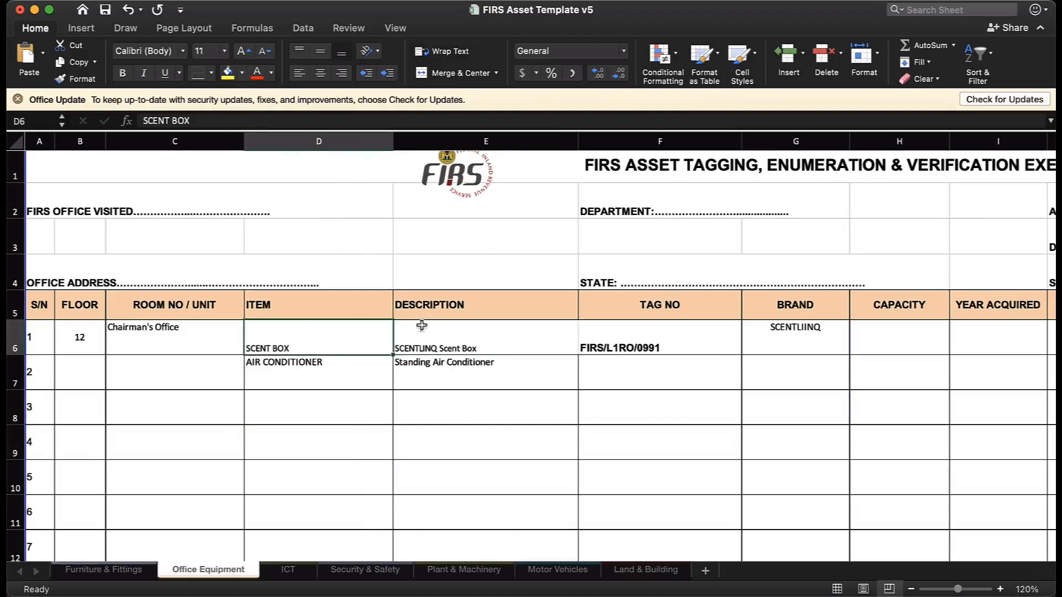
{"action": "left_click", "coordinate": [421, 327]}
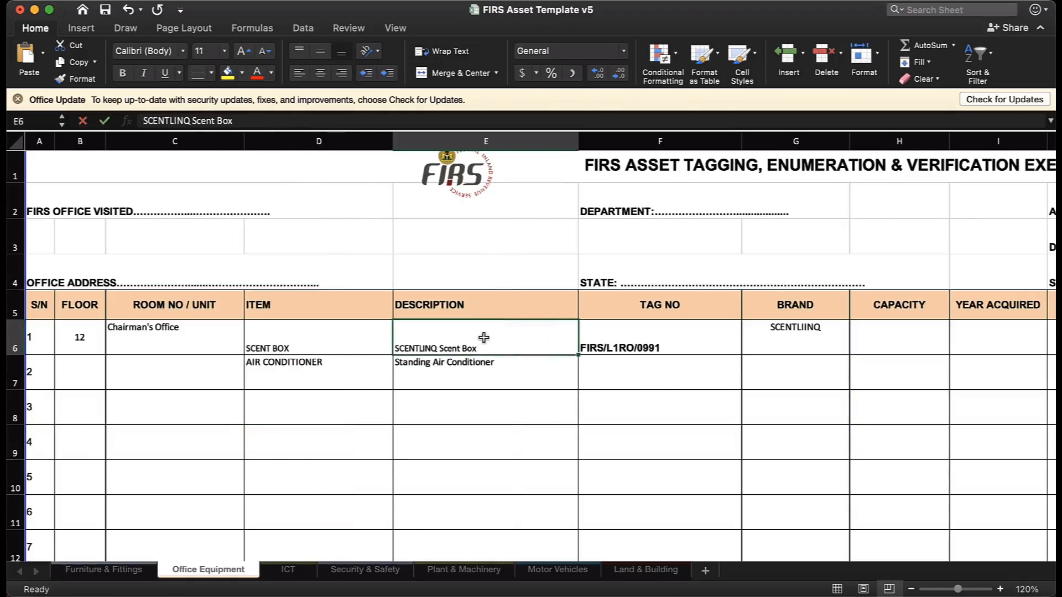
{"action": "left_click", "coordinate": [503, 383]}
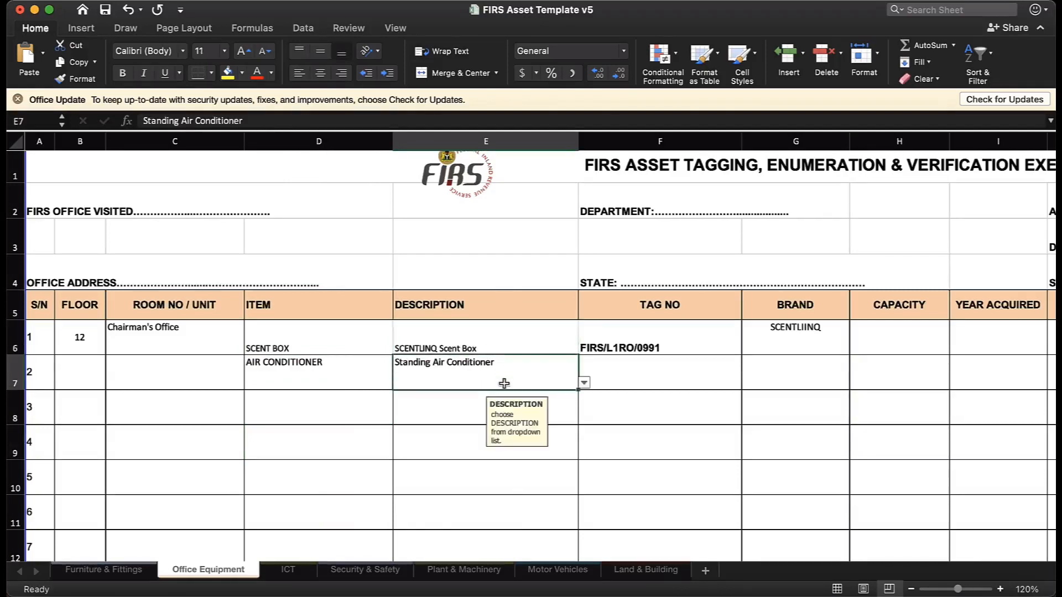
{"action": "left_click", "coordinate": [493, 346]}
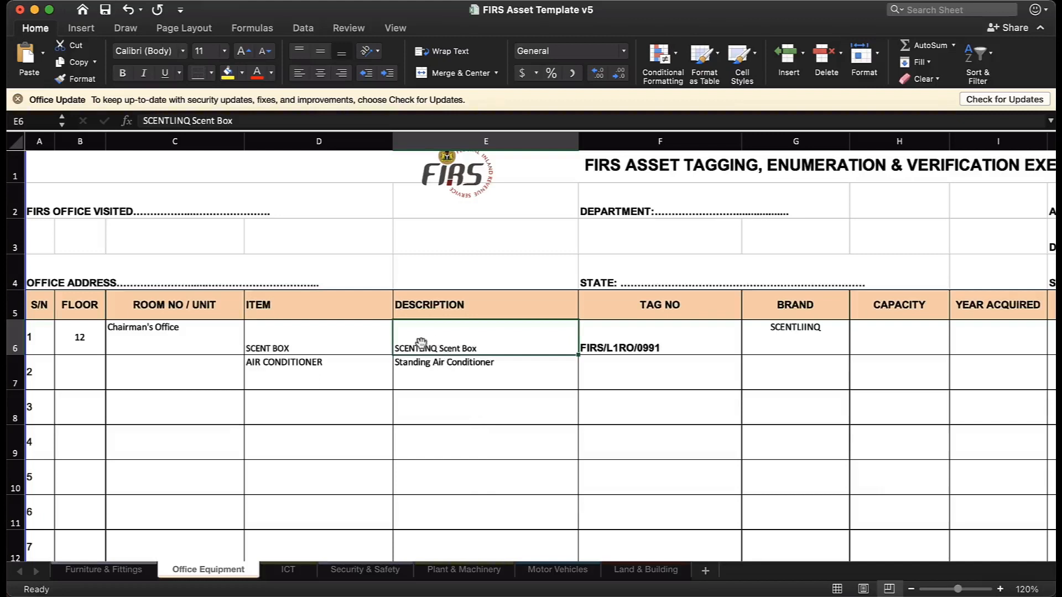
{"action": "left_click", "coordinate": [440, 385]}
Review the predefined item and description choices available for the air conditioner row without changing either entry.
{"action": "left_click", "coordinate": [339, 376]}
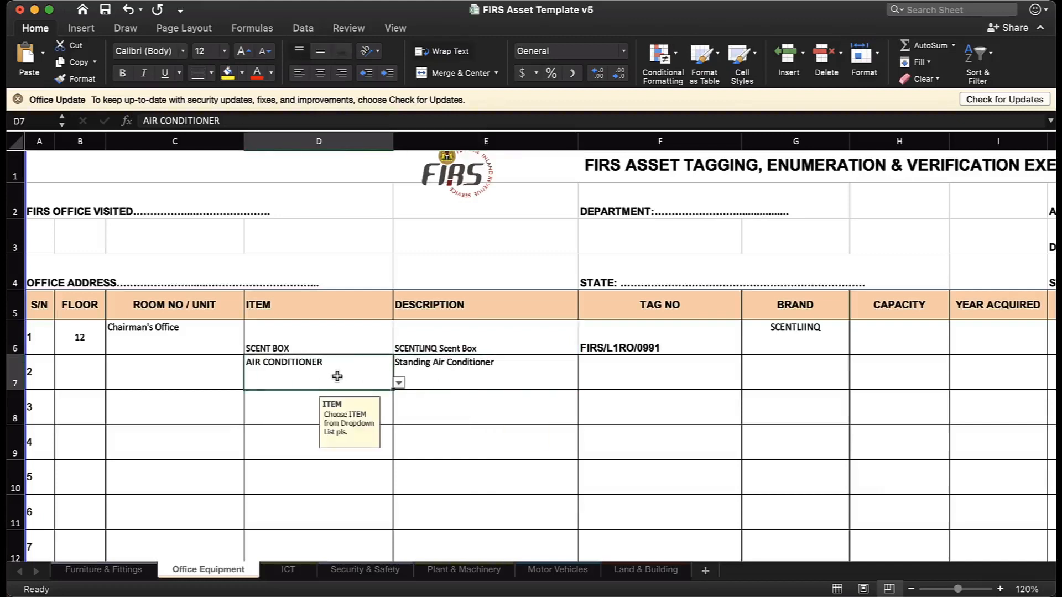
{"action": "left_click", "coordinate": [399, 382]}
{"action": "scroll", "coordinate": [339, 456], "scroll_direction": "down", "scroll_amount": 5}
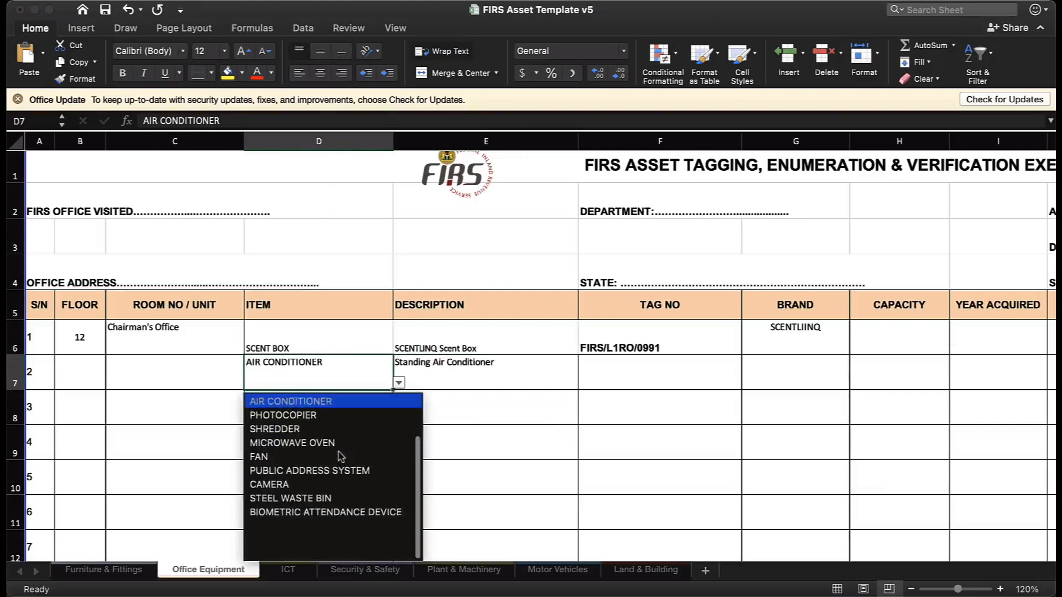
{"action": "scroll", "coordinate": [339, 456], "scroll_direction": "up", "scroll_amount": 5}
{"action": "scroll", "coordinate": [339, 456], "scroll_direction": "down", "scroll_amount": 3}
{"action": "scroll", "coordinate": [339, 456], "scroll_direction": "up", "scroll_amount": 3}
{"action": "left_click", "coordinate": [504, 382]}
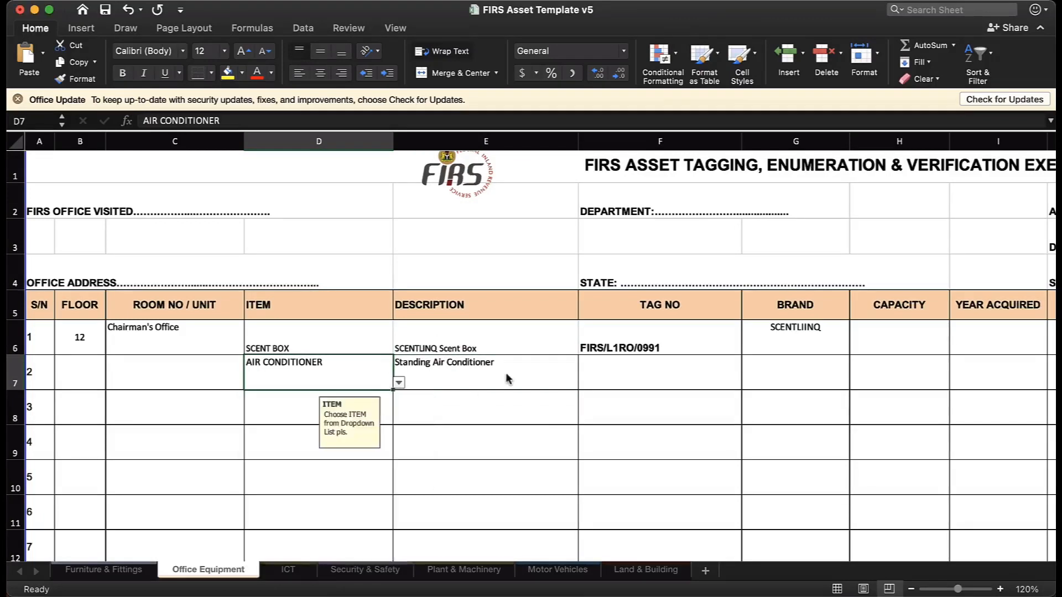
{"action": "left_click", "coordinate": [504, 381]}
{"action": "left_click", "coordinate": [583, 383]}
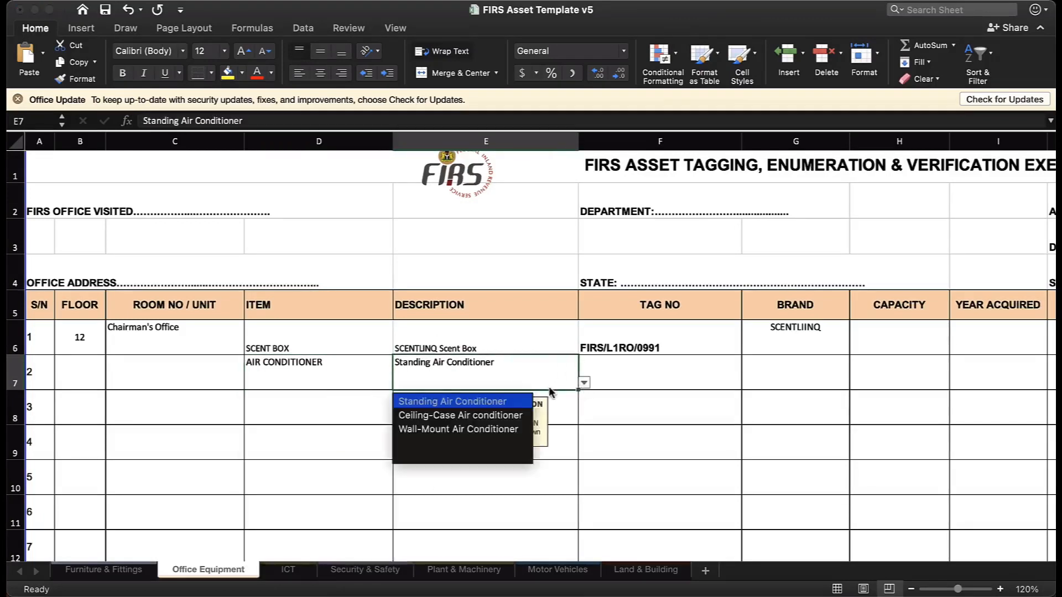
{"action": "key", "text": "Escape"}
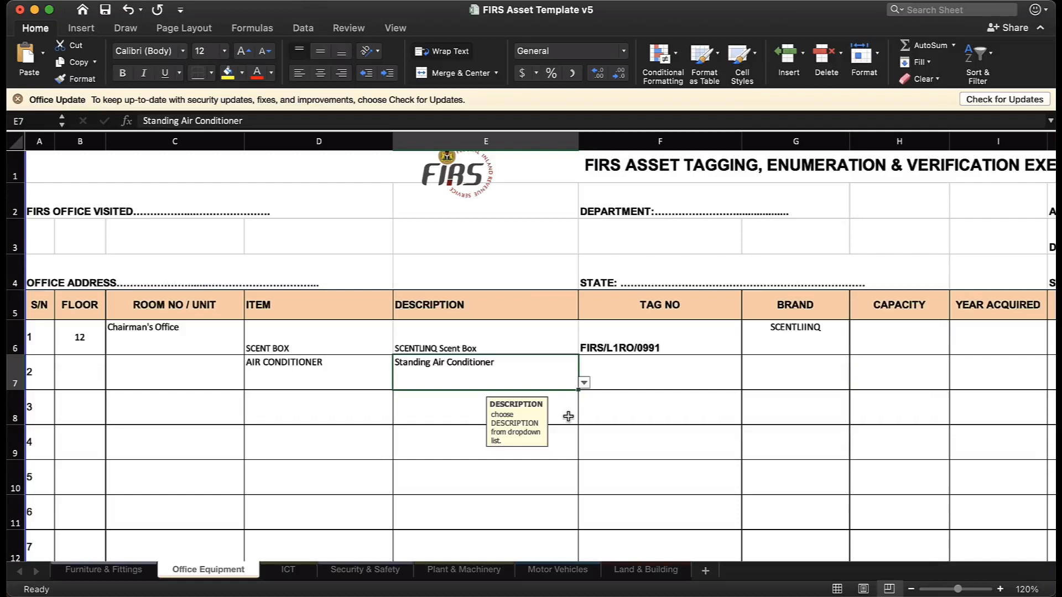
{"action": "left_click", "coordinate": [658, 407]}
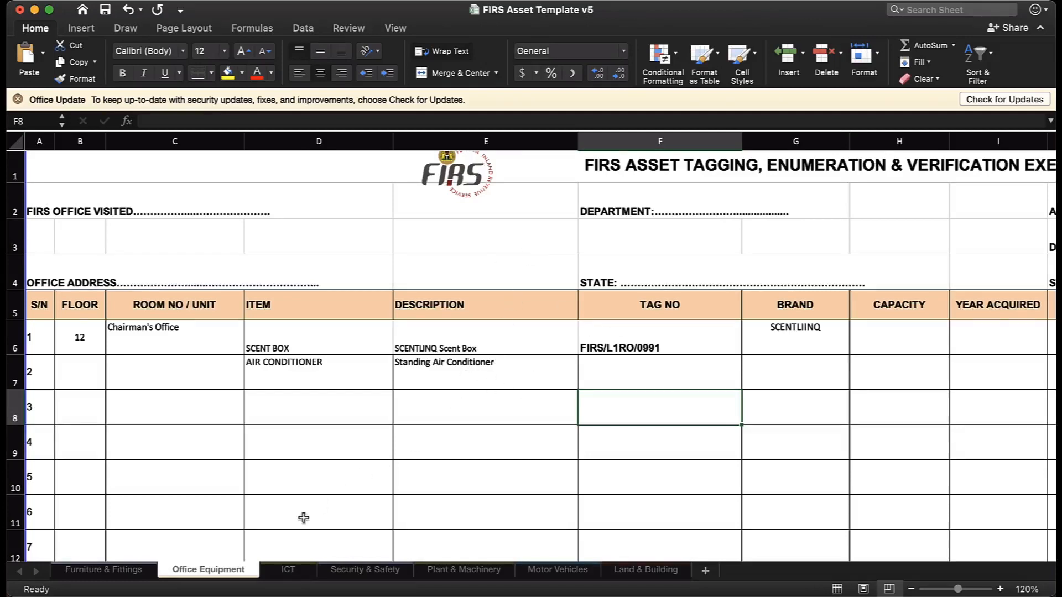
Look over the ICT, Security & Safety and Plant & Machinery sheets of the asset template.
{"action": "left_click", "coordinate": [280, 571]}
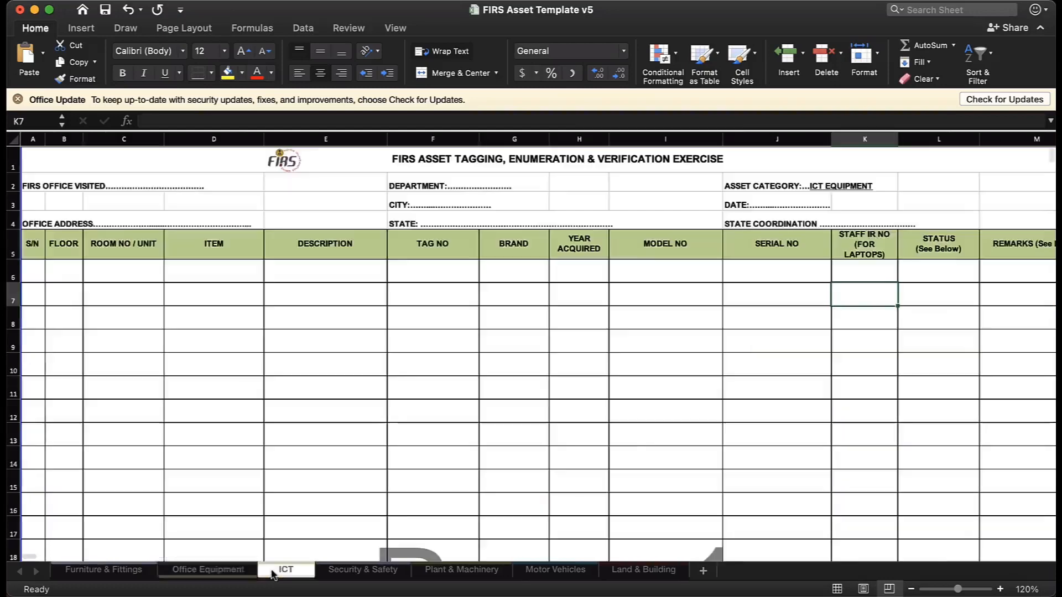
{"action": "left_click", "coordinate": [363, 571]}
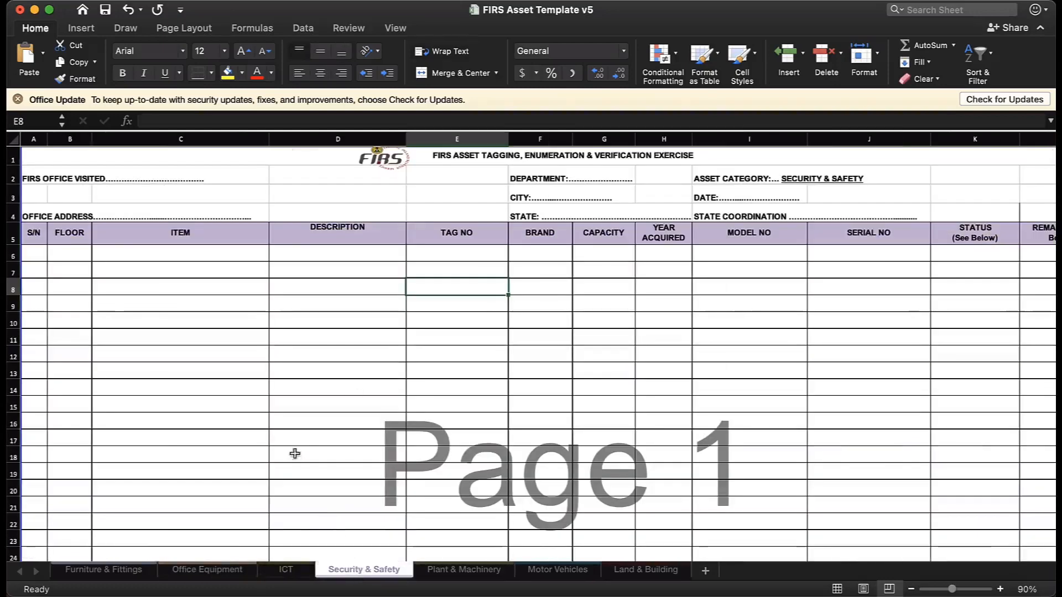
{"action": "left_click", "coordinate": [482, 567]}
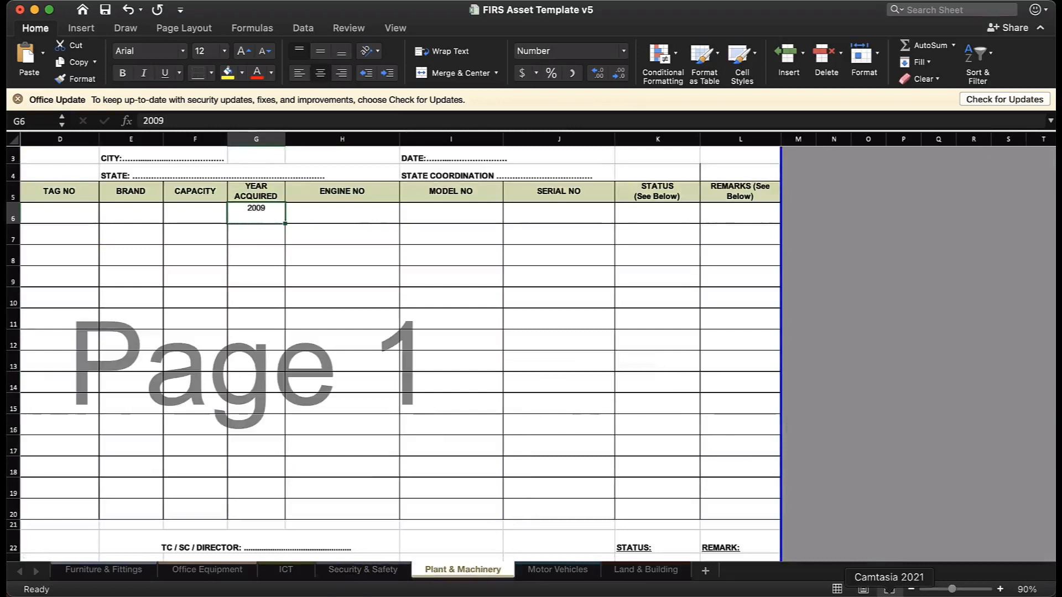
{"action": "left_click", "coordinate": [888, 596]}
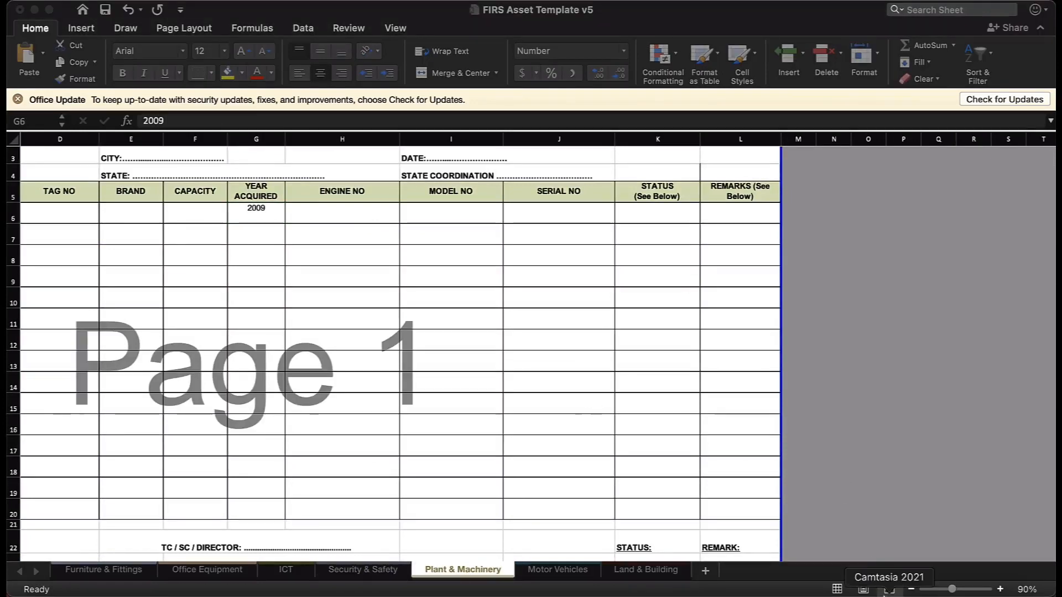